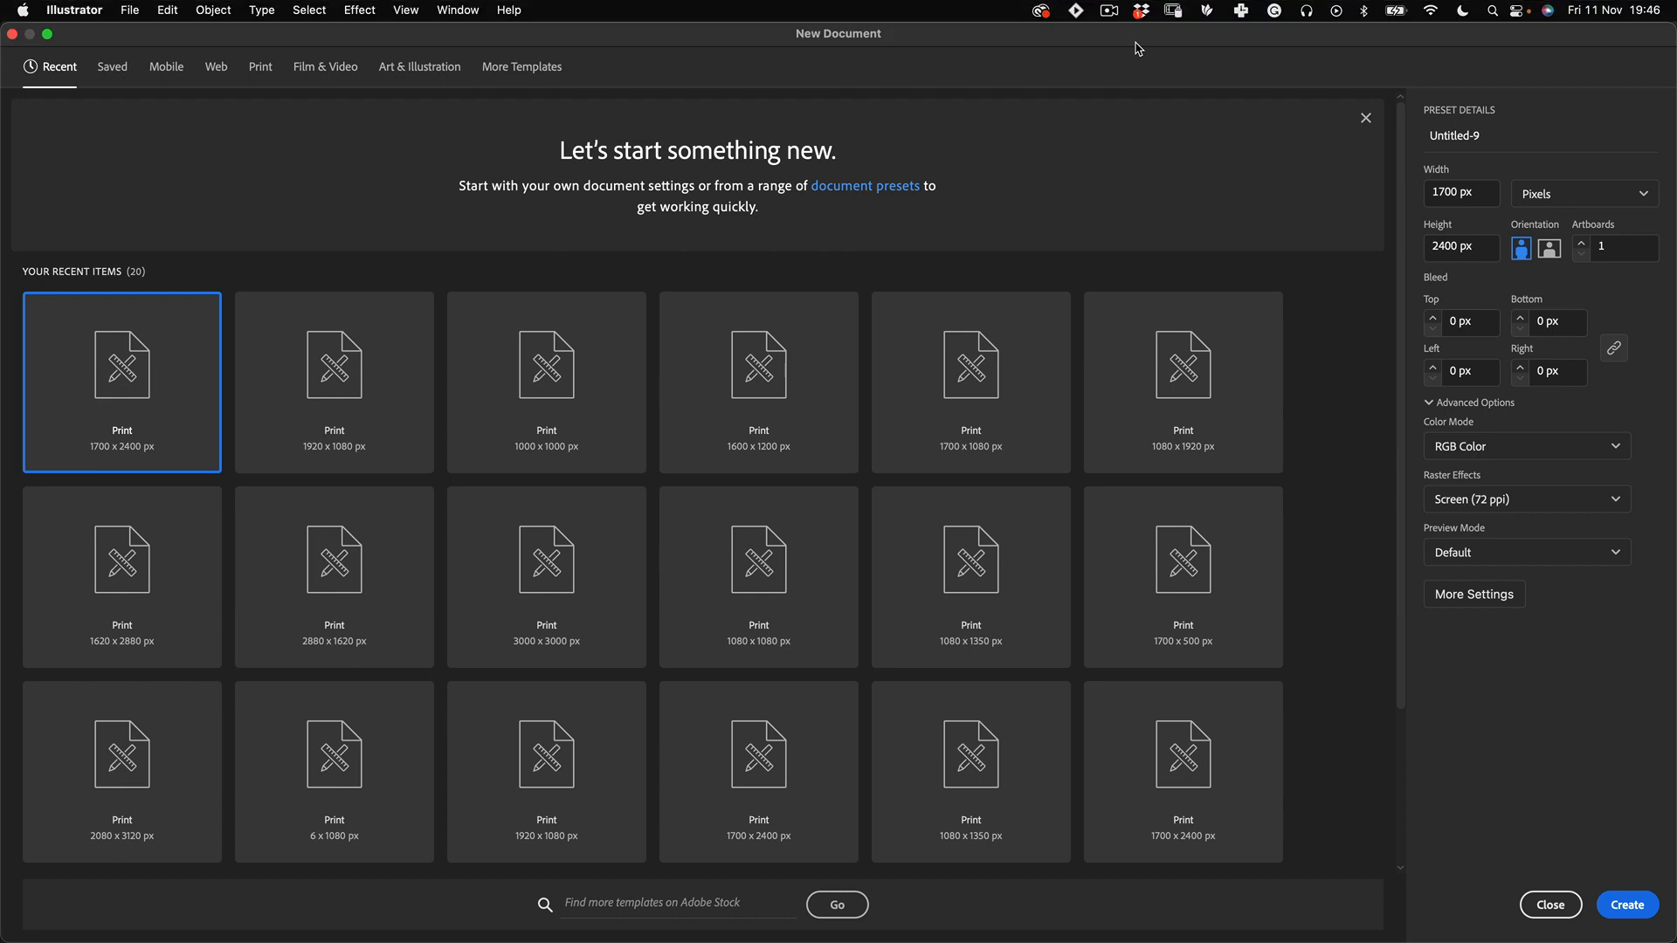
Step: Create a new portrait document of 1700 x 2400 px in RGB Color with a single artboard
{"action": "left_click", "coordinate": [1482, 203]}
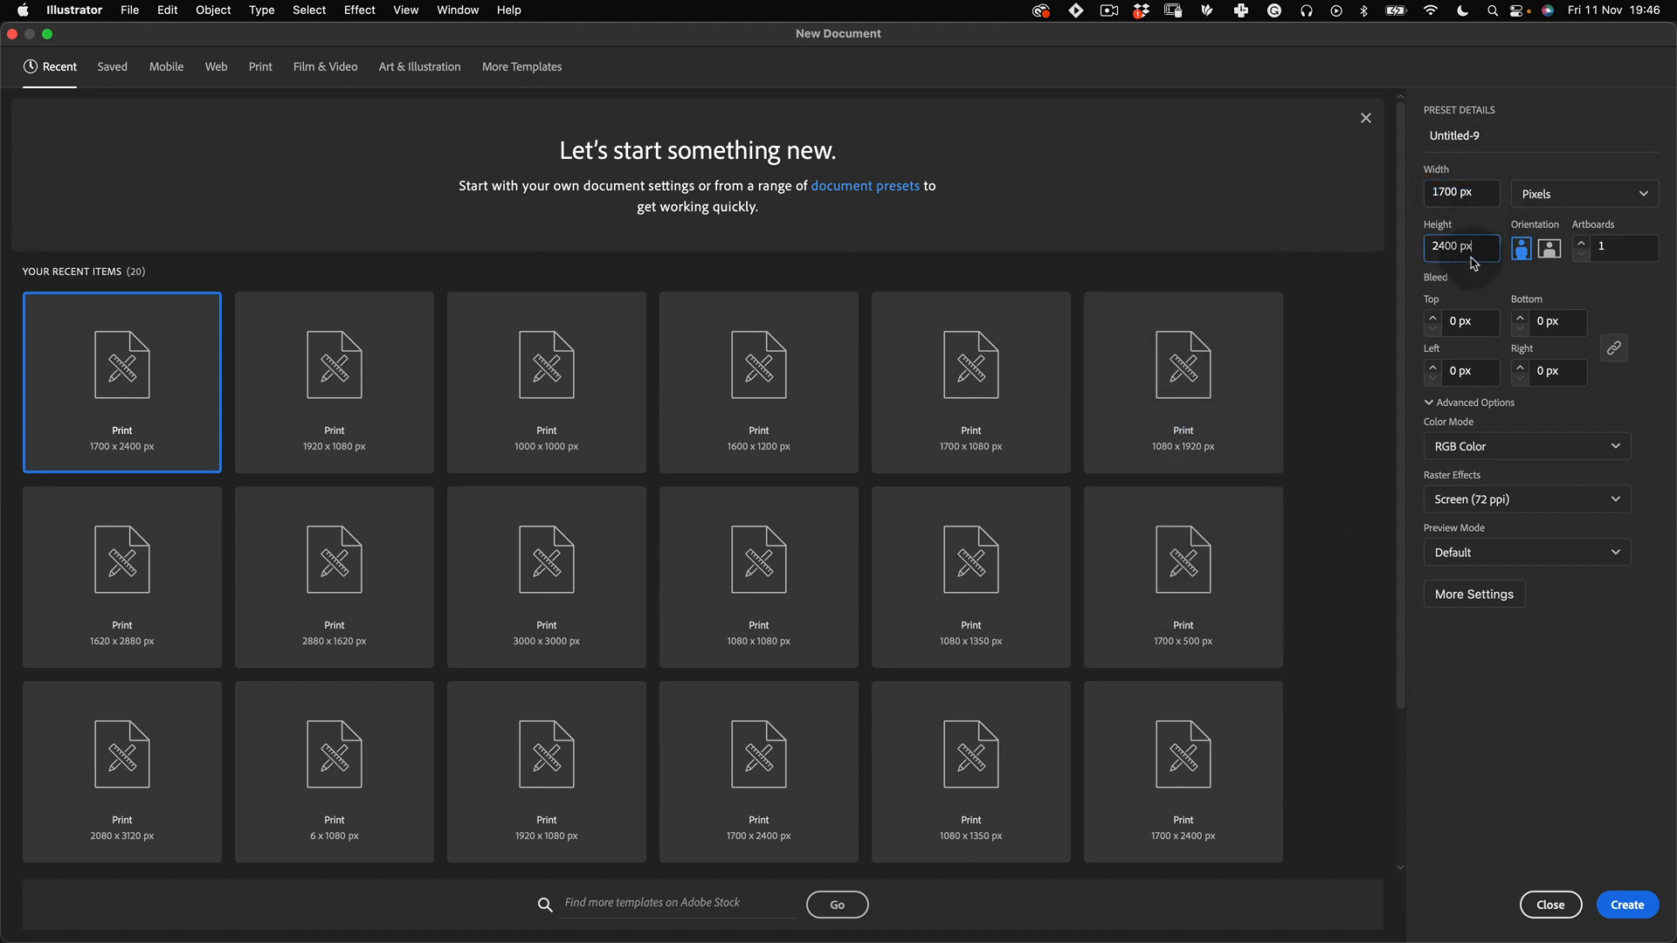
{"action": "left_click", "coordinate": [1624, 907]}
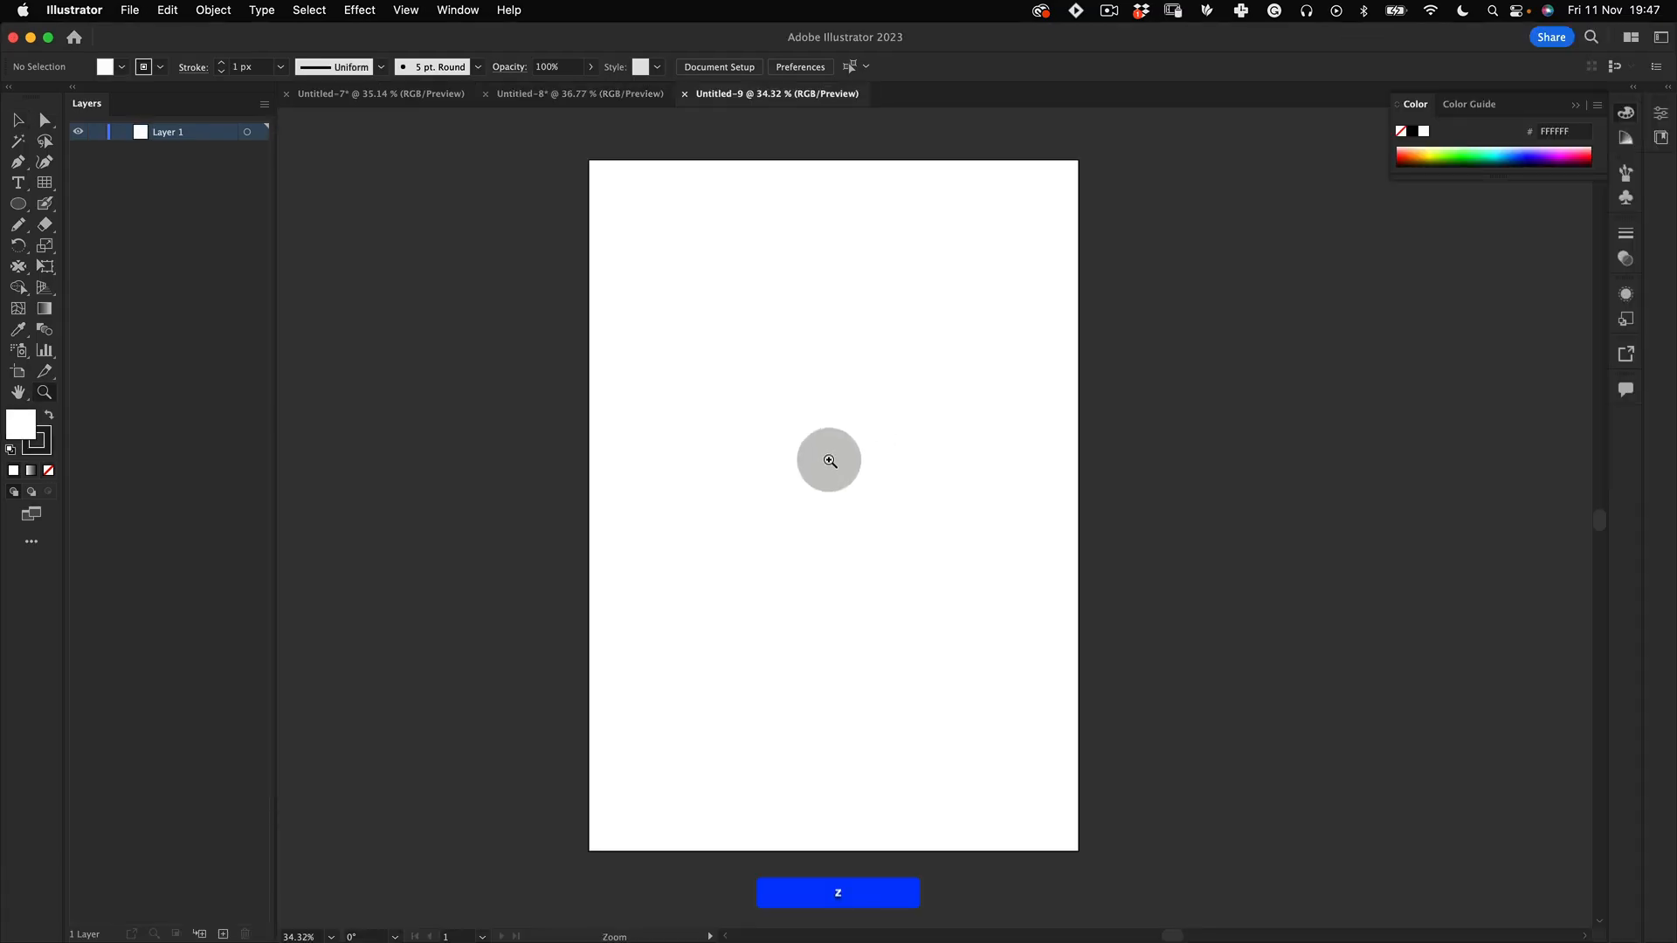
Step: Draw a circle about 1118 px in diameter in the middle of the artboard with the Ellipse tool
{"action": "left_click", "coordinate": [830, 460]}
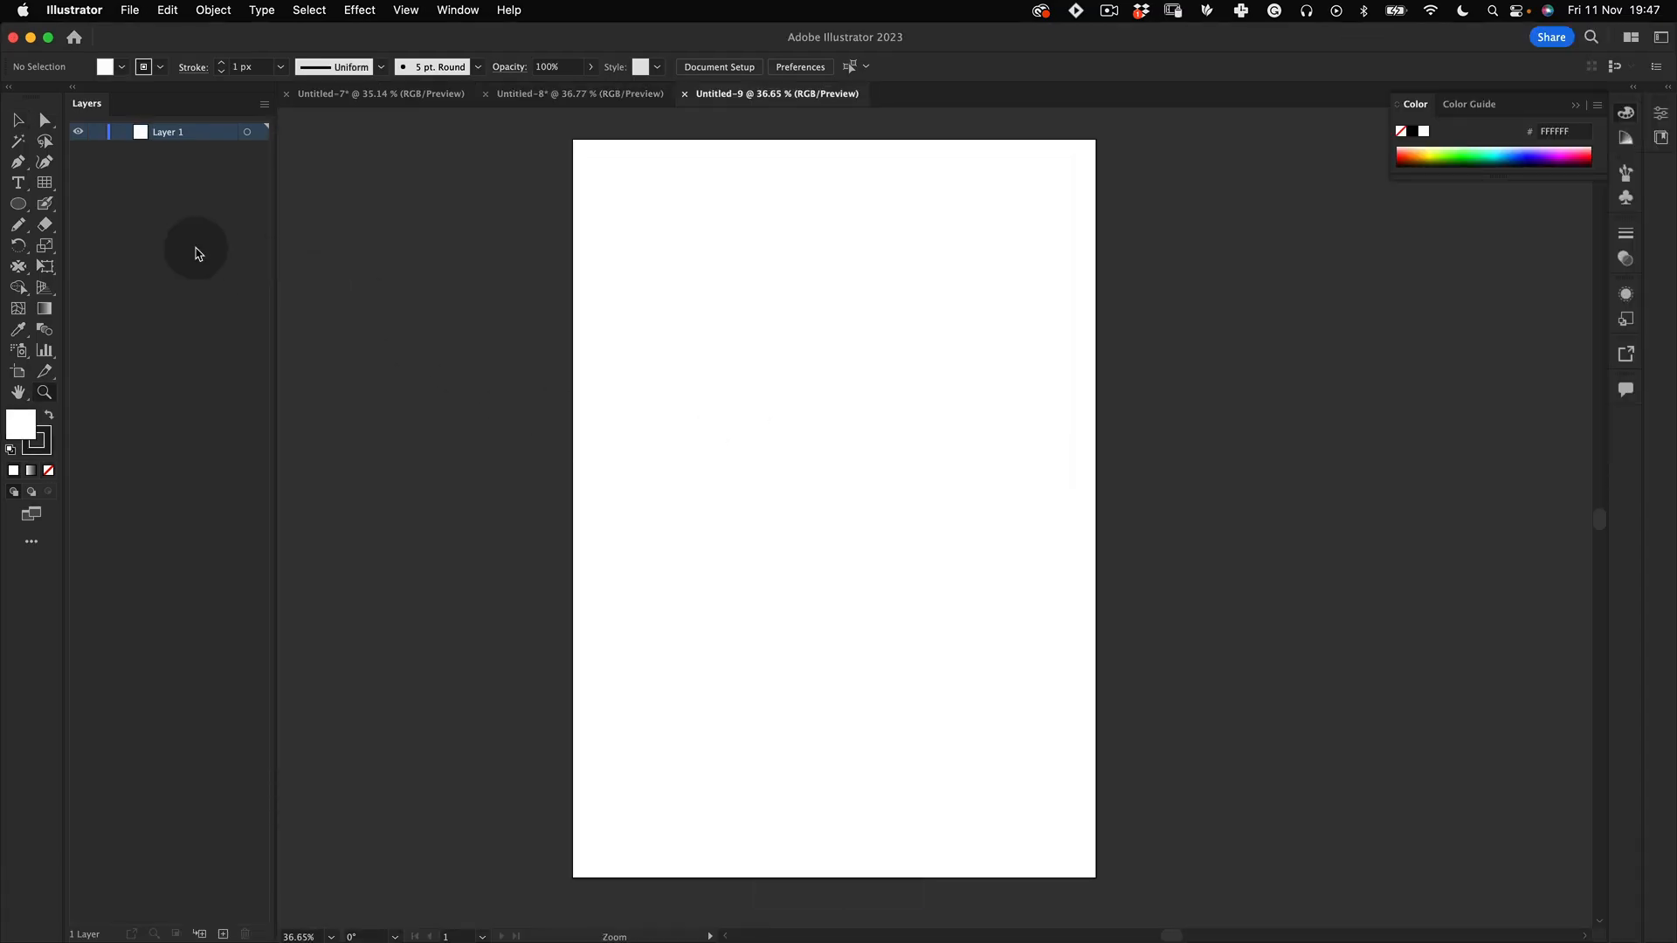
{"action": "left_click", "coordinate": [19, 202]}
{"action": "left_click", "coordinate": [100, 245]}
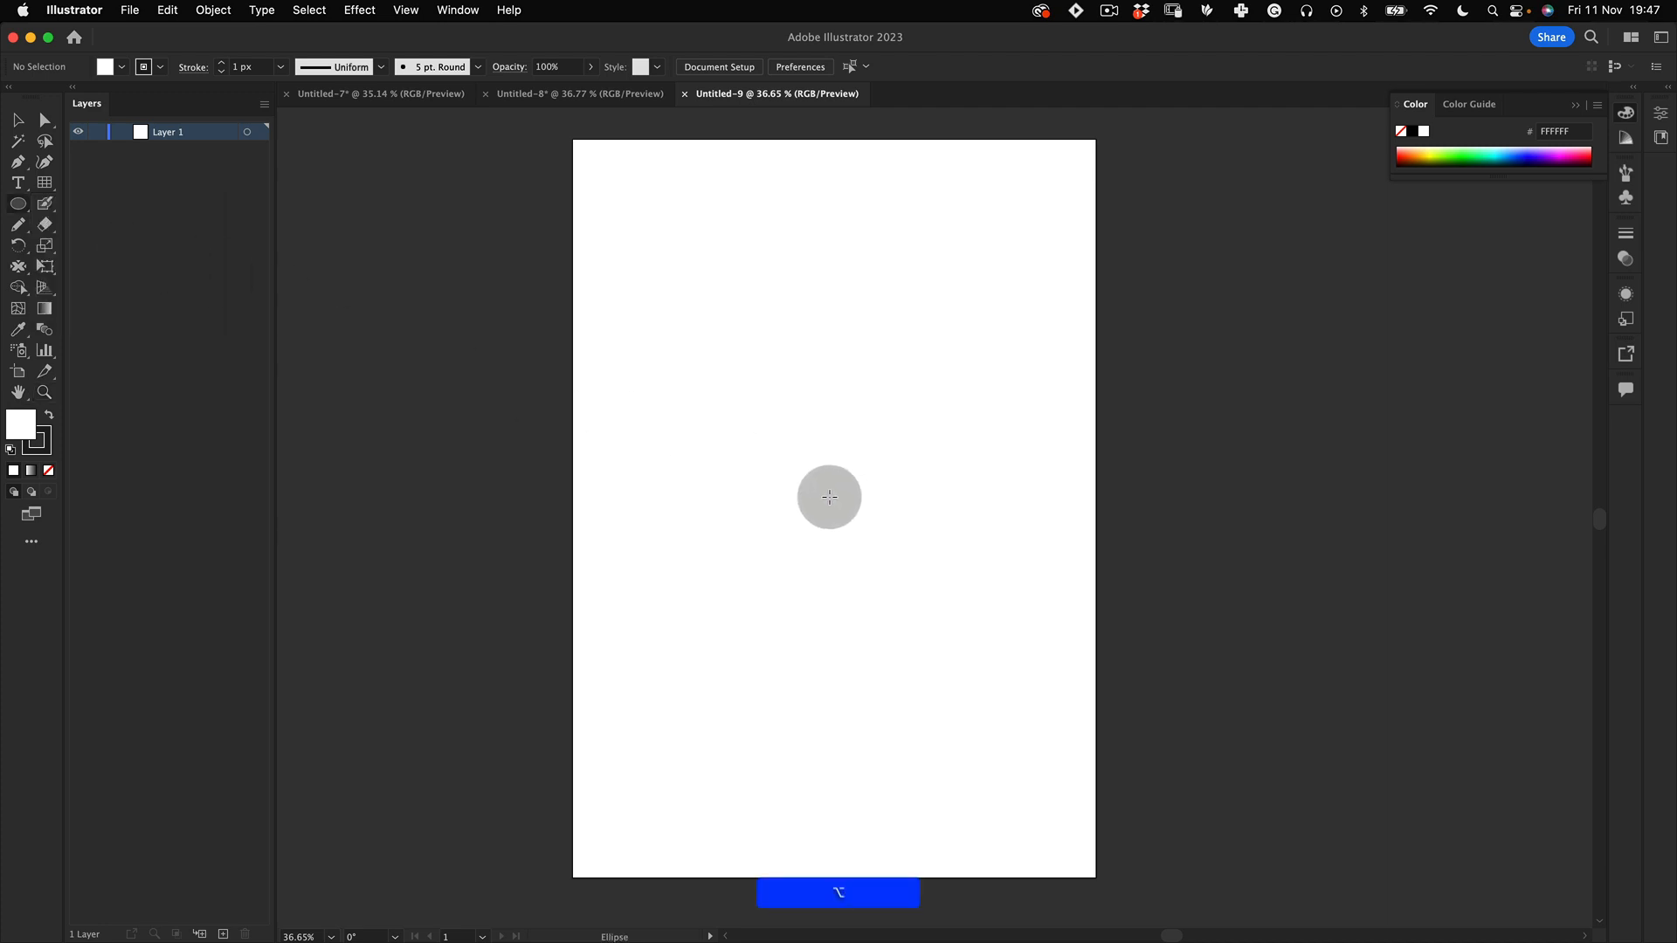
{"action": "left_click_drag", "start_coordinate": [825, 494], "coordinate": [998, 440]}
{"action": "key", "text": "v"}
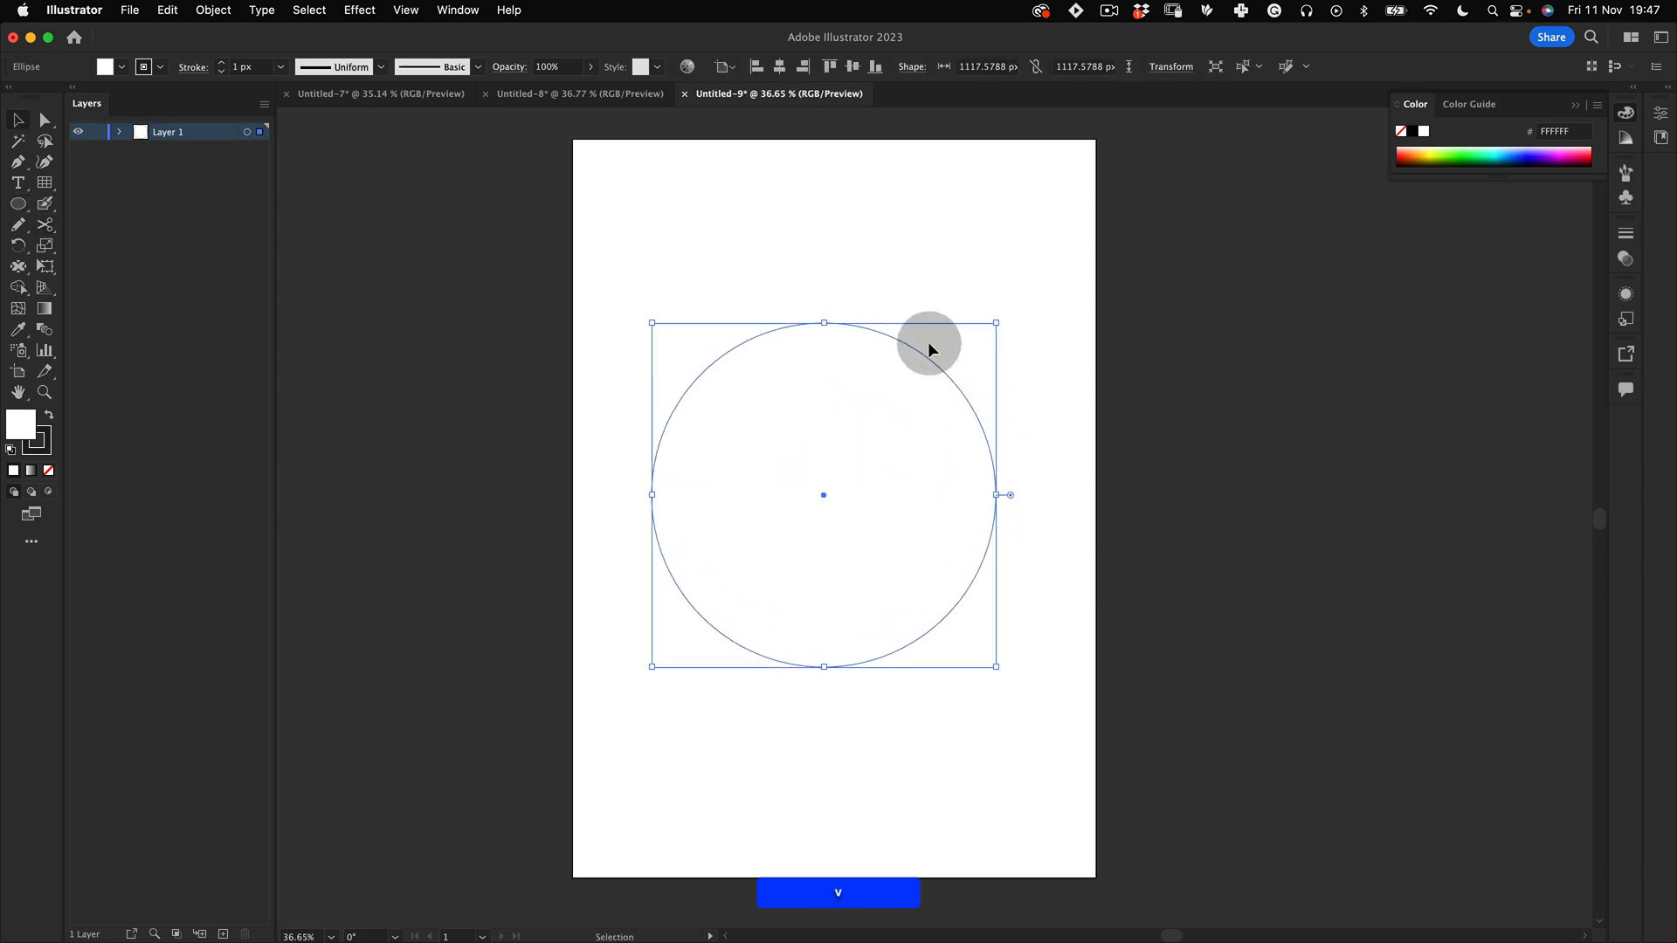
Step: Delete the circle's top anchor point so that only the lower half remains
{"action": "left_click", "coordinate": [46, 125]}
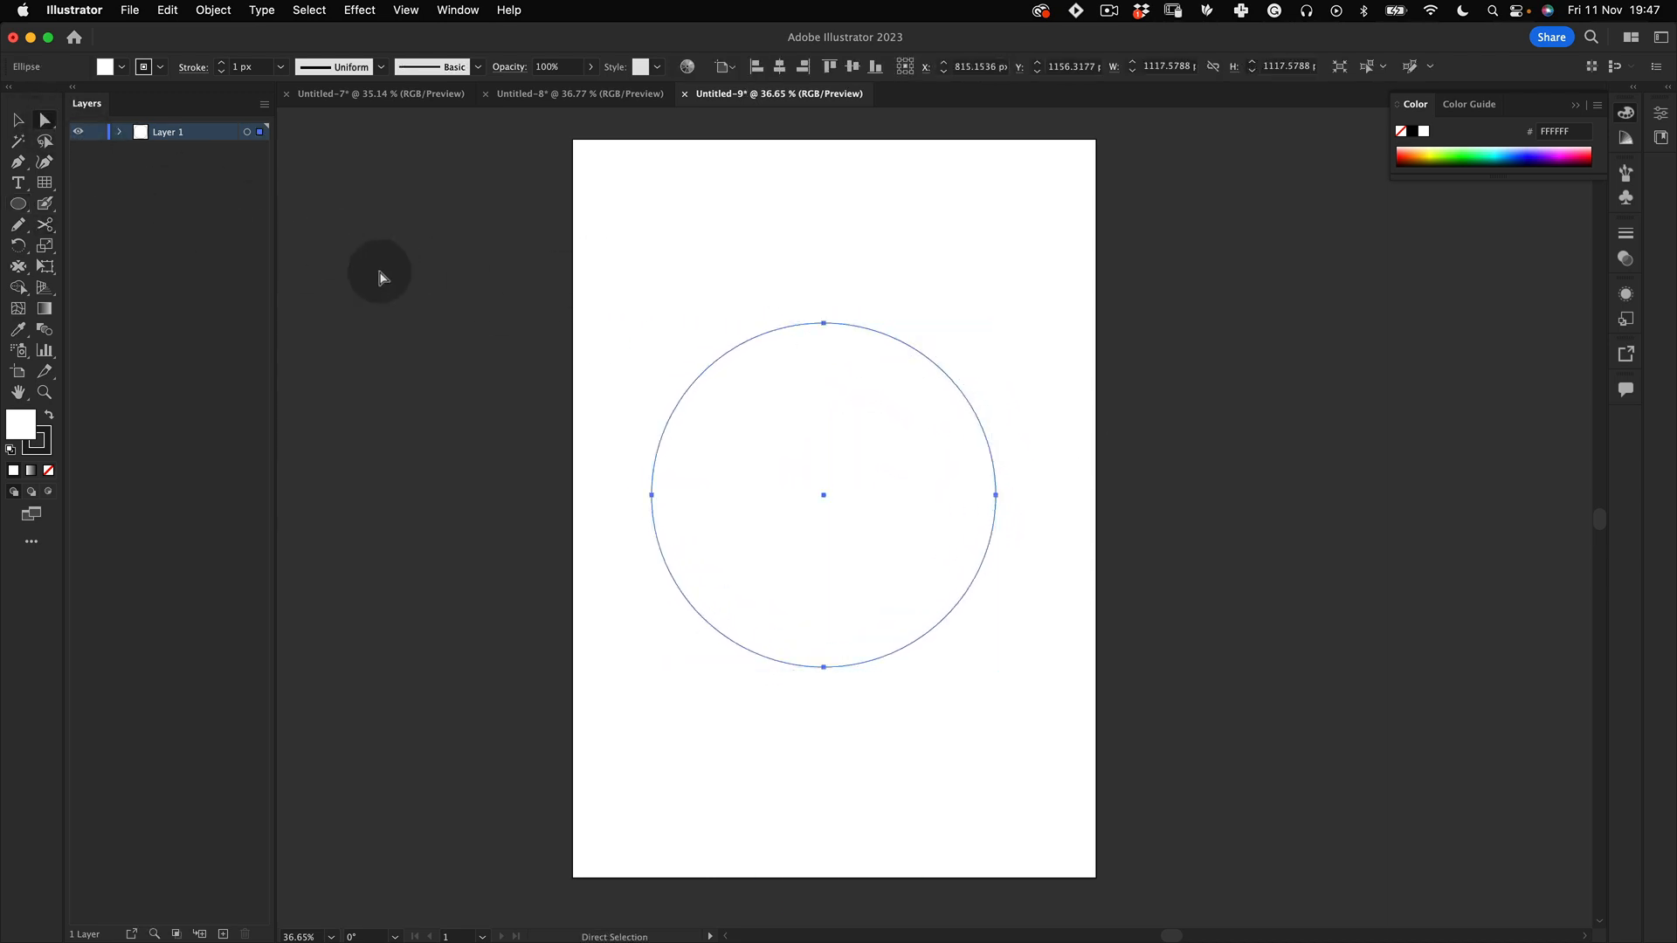
{"action": "left_click_drag", "start_coordinate": [46, 125], "coordinate": [113, 123]}
{"action": "left_click_drag", "start_coordinate": [682, 269], "coordinate": [1074, 359]}
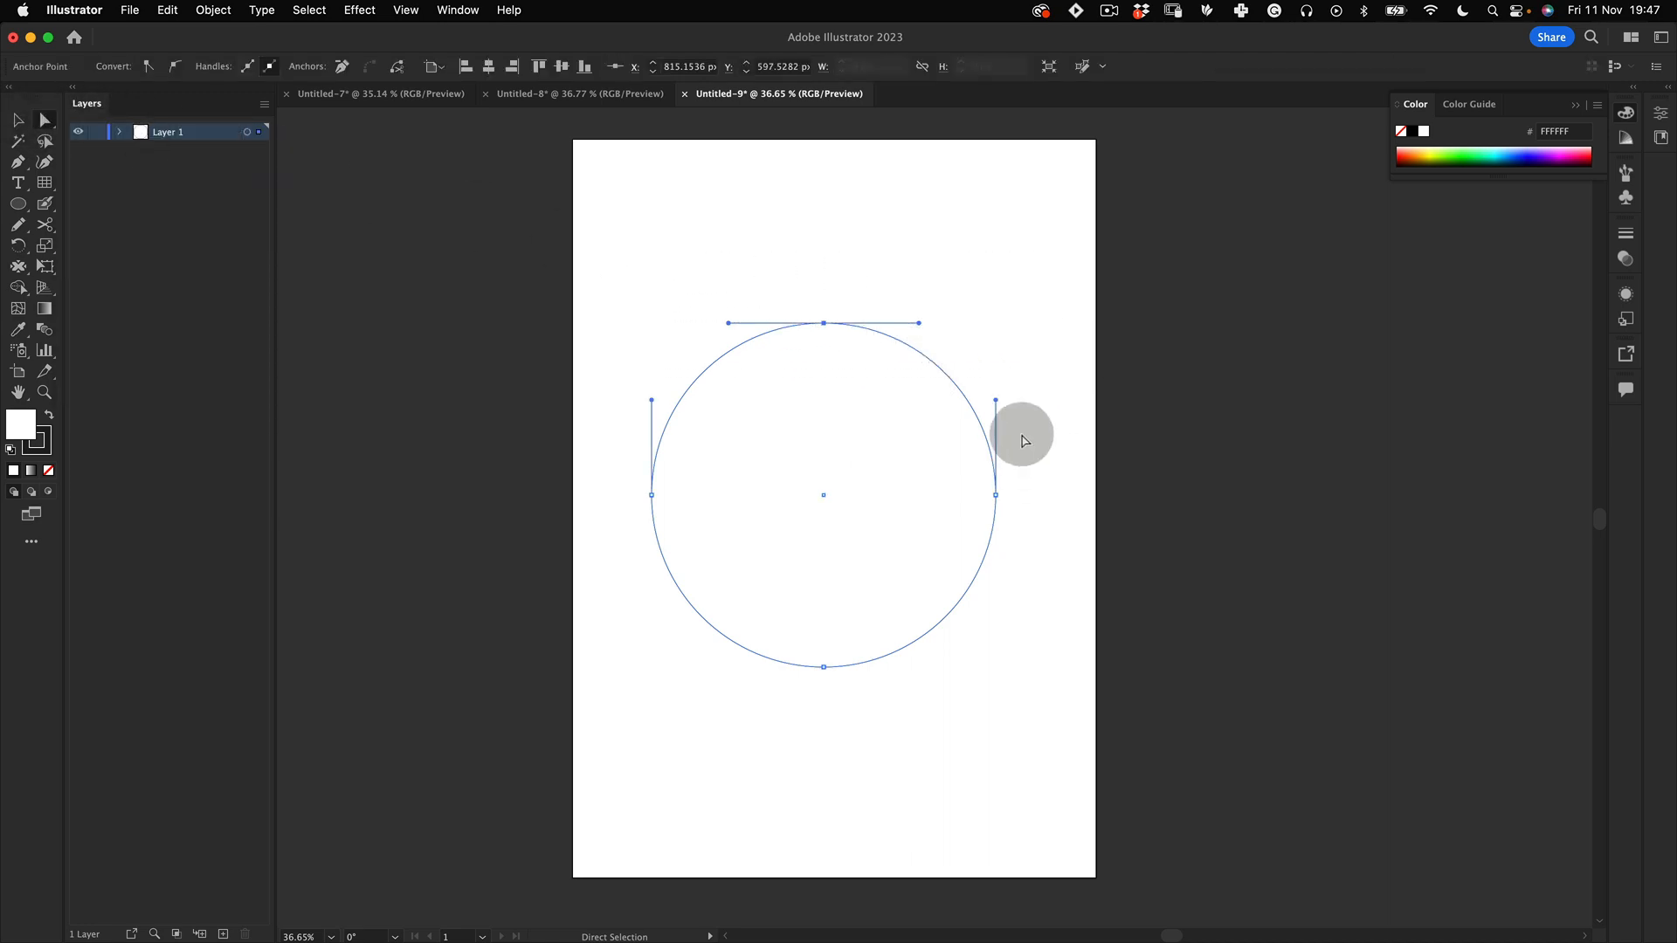
{"action": "key", "text": "BackSpace"}
{"action": "key", "text": "v"}
{"action": "left_click_drag", "start_coordinate": [461, 344], "coordinate": [968, 730]}
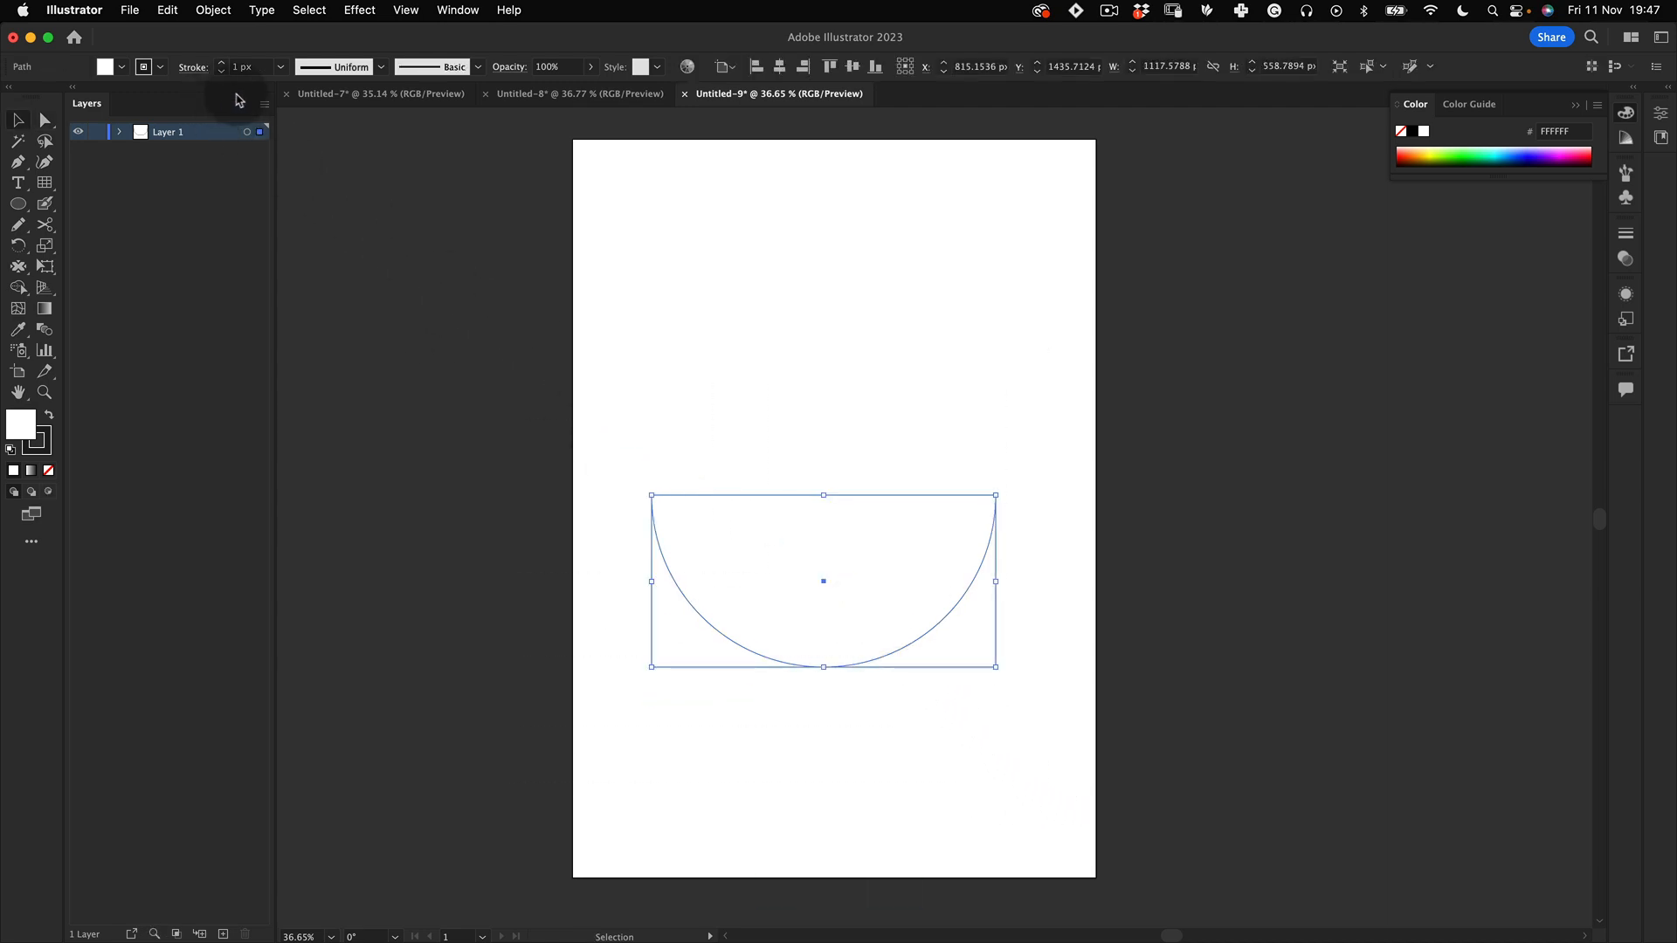
Step: Close the half circle's path by connecting its two open end points with a straight line
{"action": "key", "text": "a"}
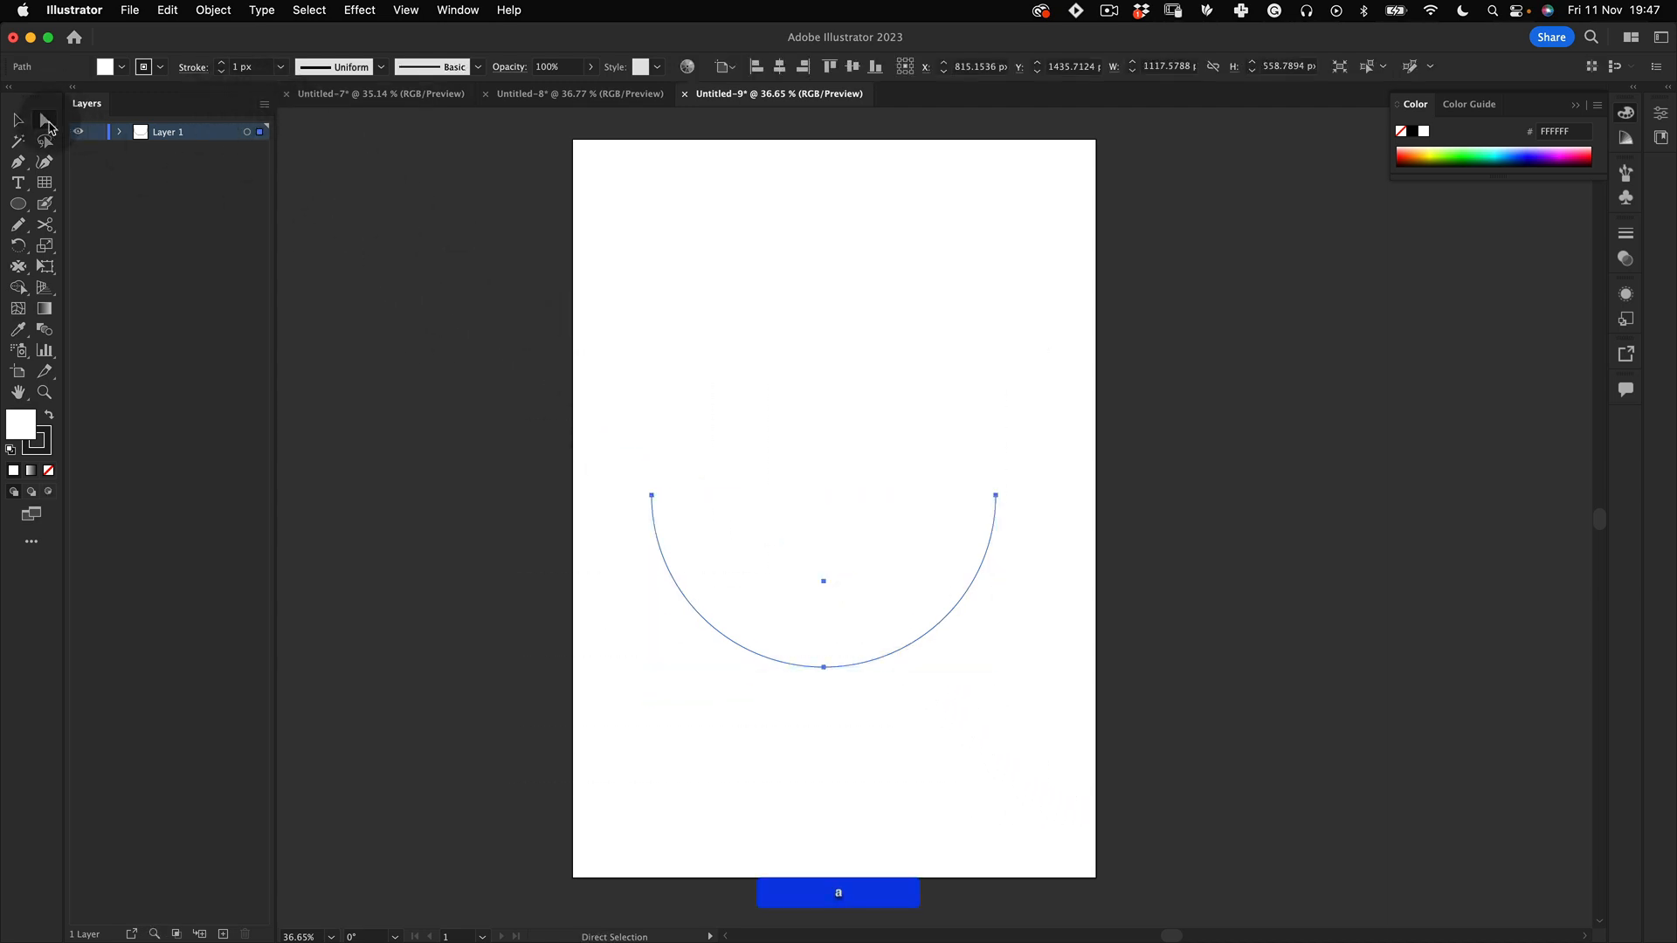
{"action": "left_click_drag", "start_coordinate": [603, 432], "coordinate": [690, 471]}
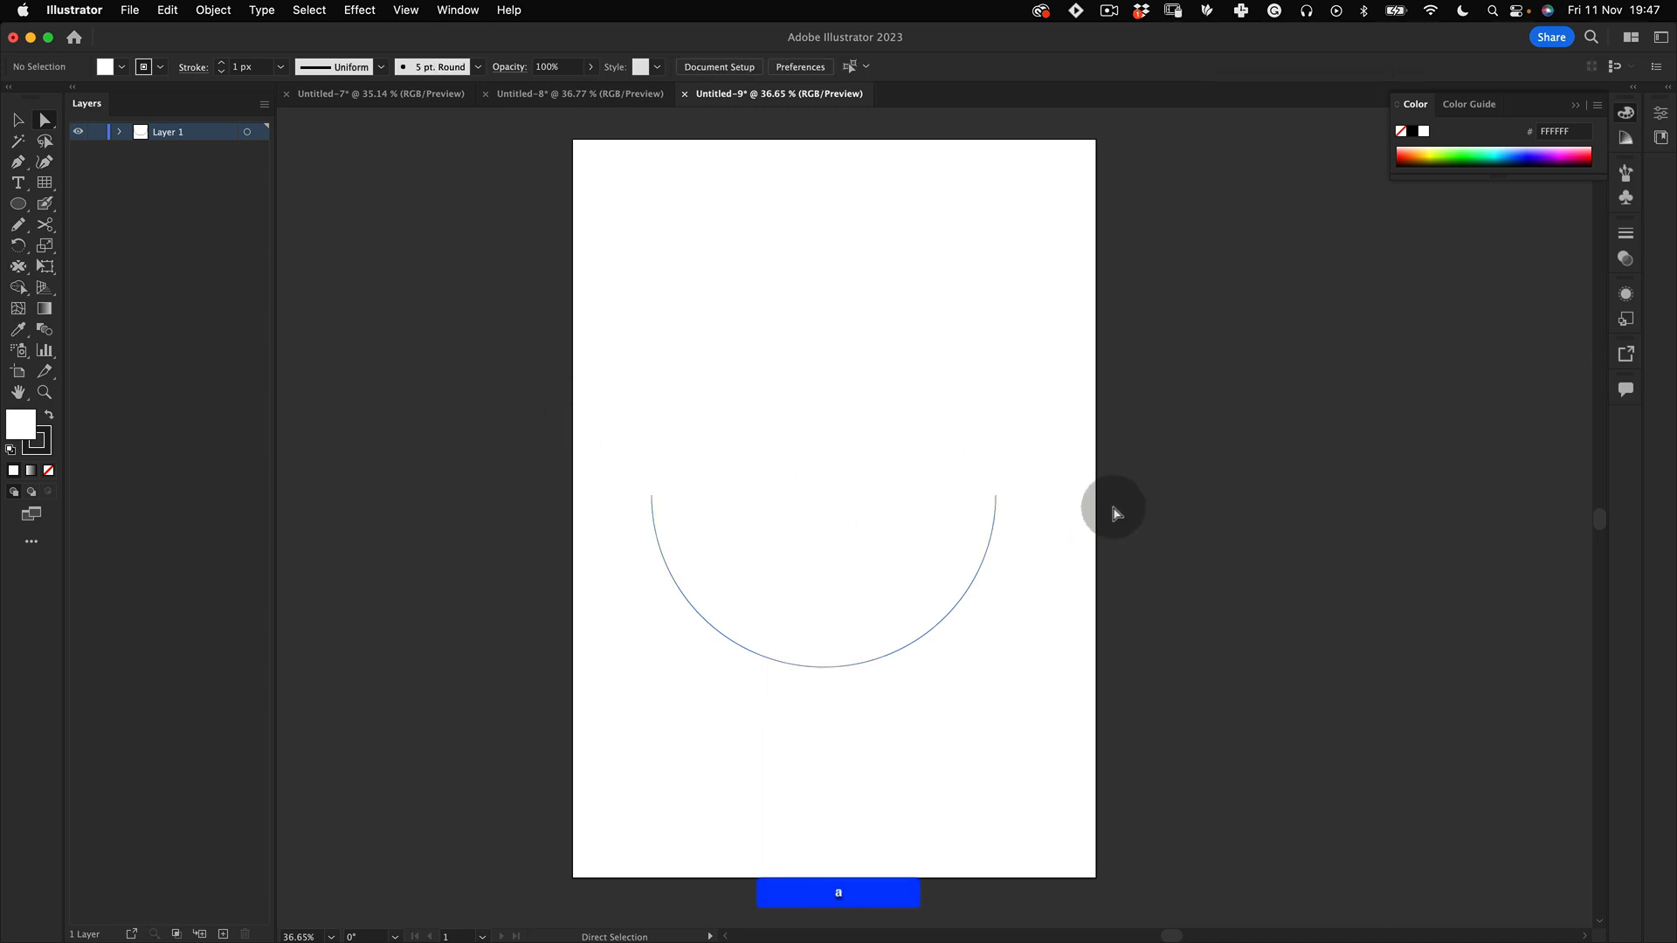
{"action": "left_click_drag", "start_coordinate": [1052, 478], "coordinate": [595, 510]}
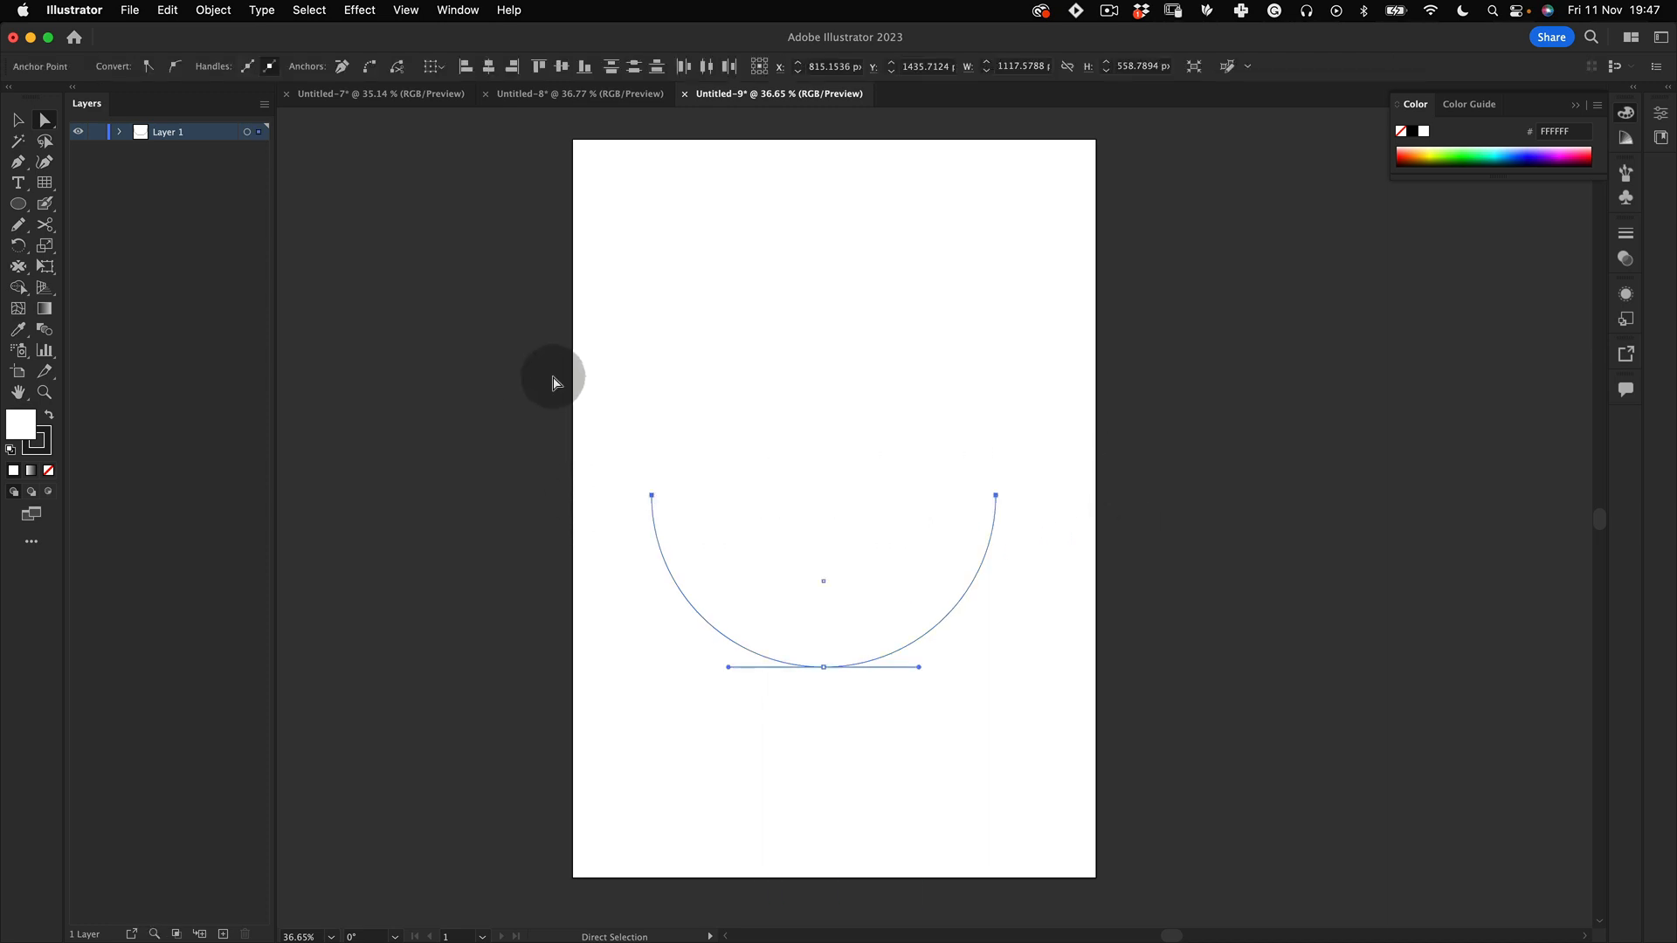
{"action": "left_click", "coordinate": [370, 68]}
{"action": "key", "text": "v"}
{"action": "left_click", "coordinate": [830, 368]}
{"action": "left_click_drag", "start_coordinate": [1021, 403], "coordinate": [689, 732]}
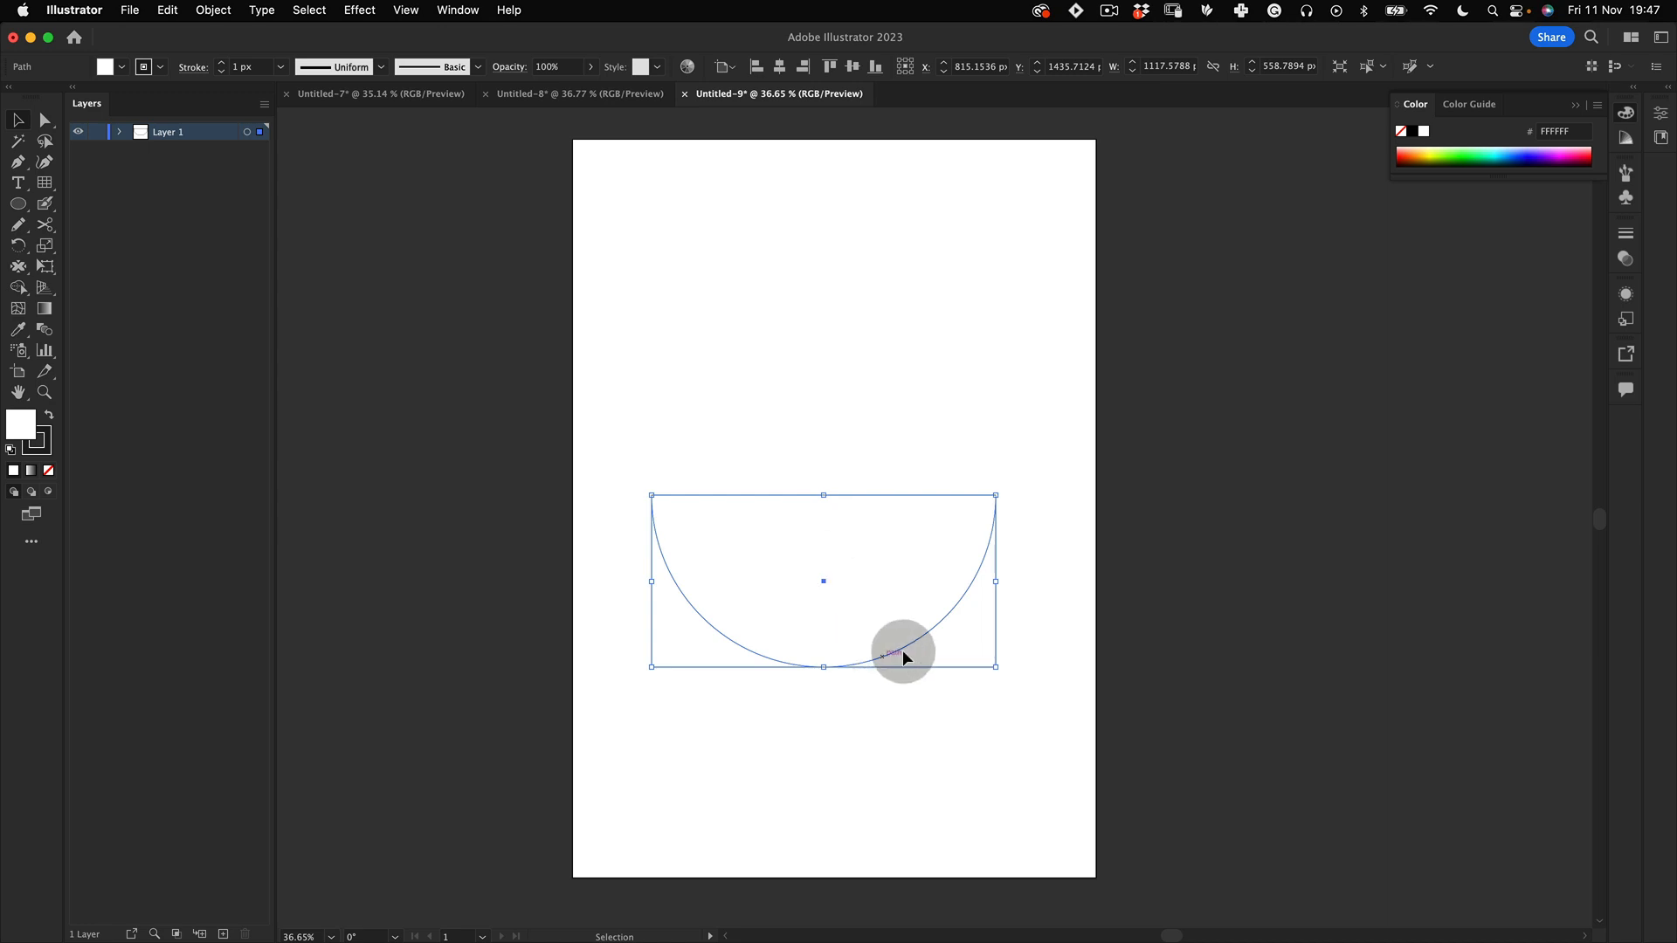
Step: Remove the half circle's stroke and give it a freeform gradient fill
{"action": "left_click", "coordinate": [47, 471]}
{"action": "left_click", "coordinate": [32, 471]}
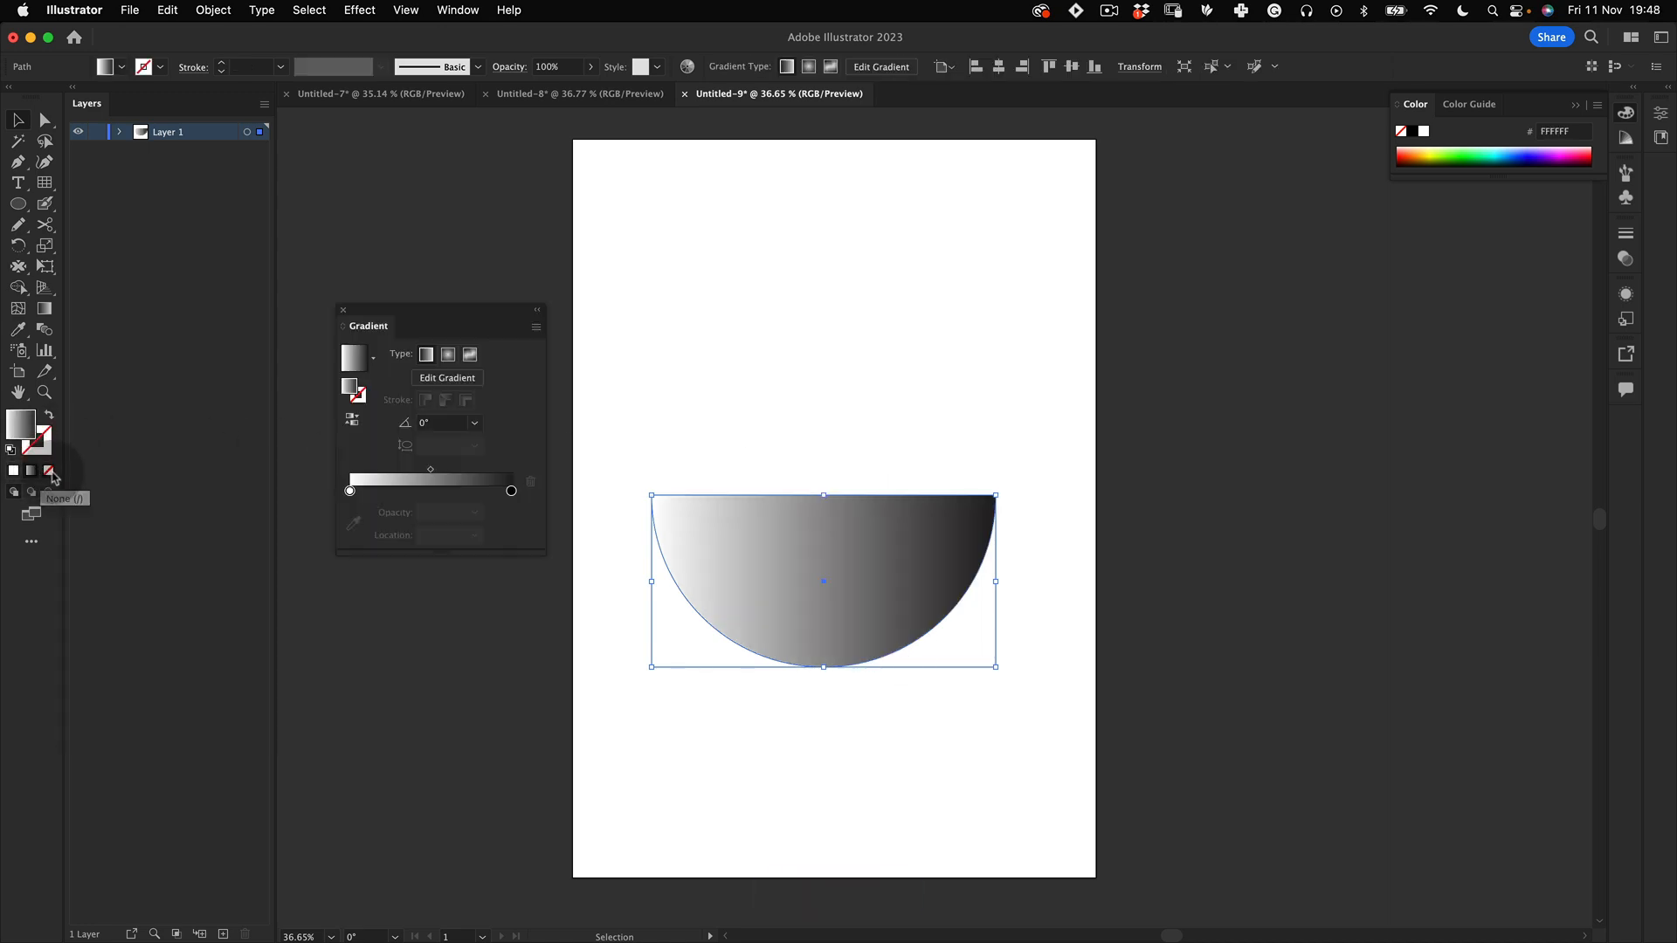
{"action": "left_click", "coordinate": [472, 354]}
Step: Place three freeform gradient points in the half circle: one near each upper corner and one at the bottom centre
{"action": "left_click", "coordinate": [659, 505]}
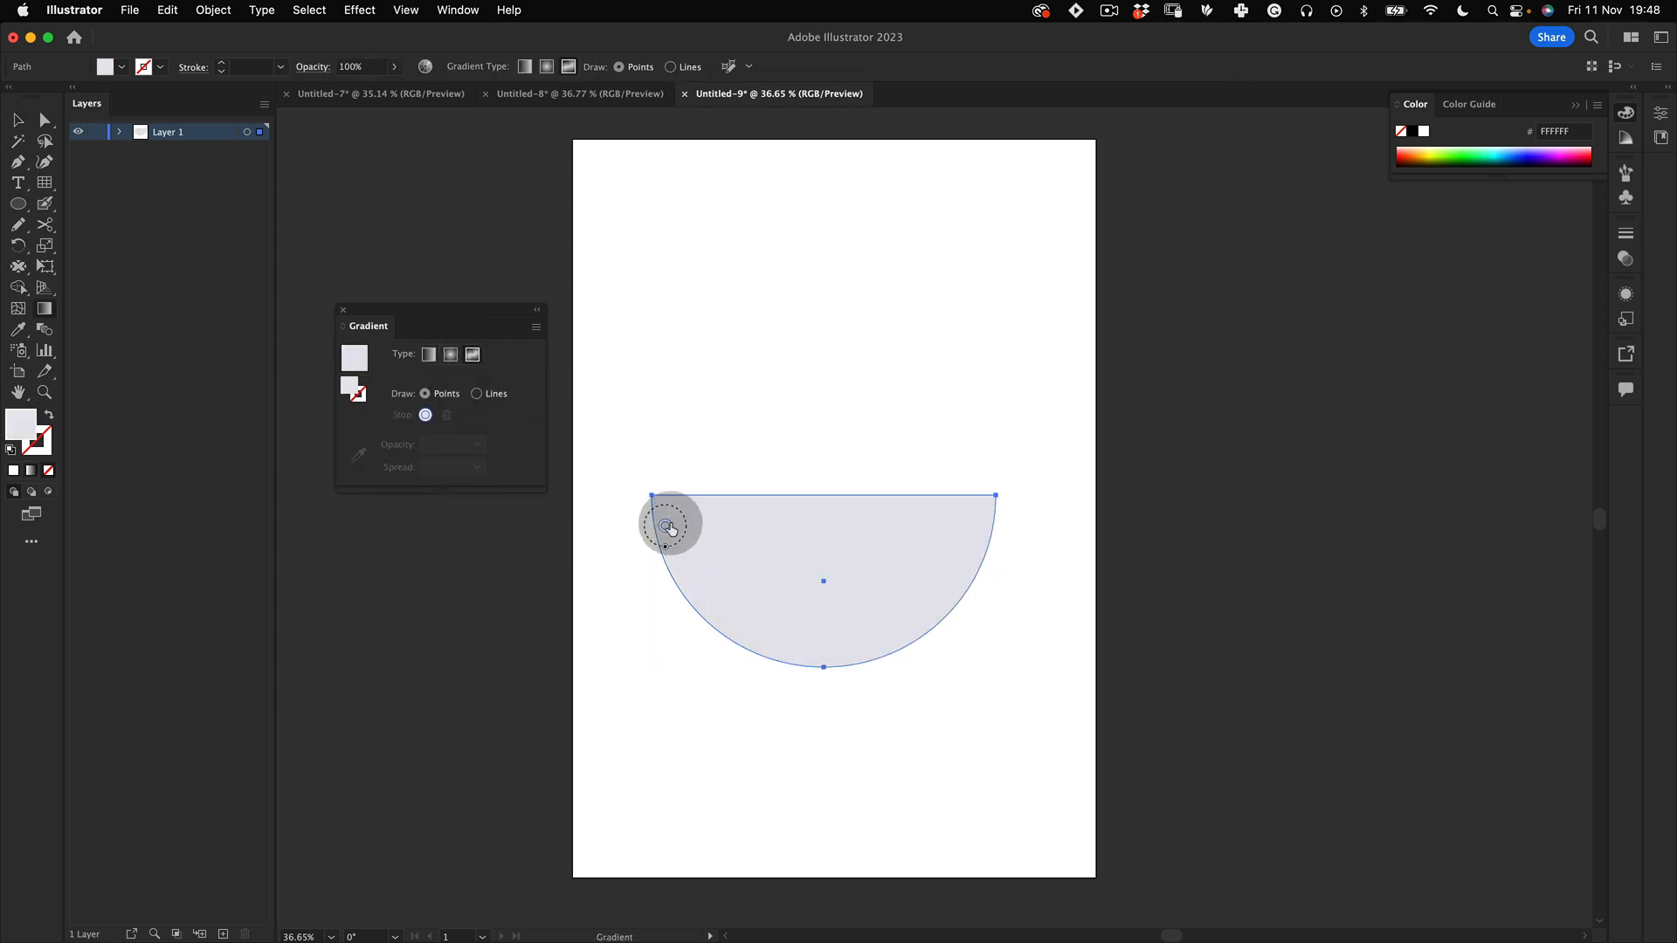
{"action": "left_click", "coordinate": [814, 644]}
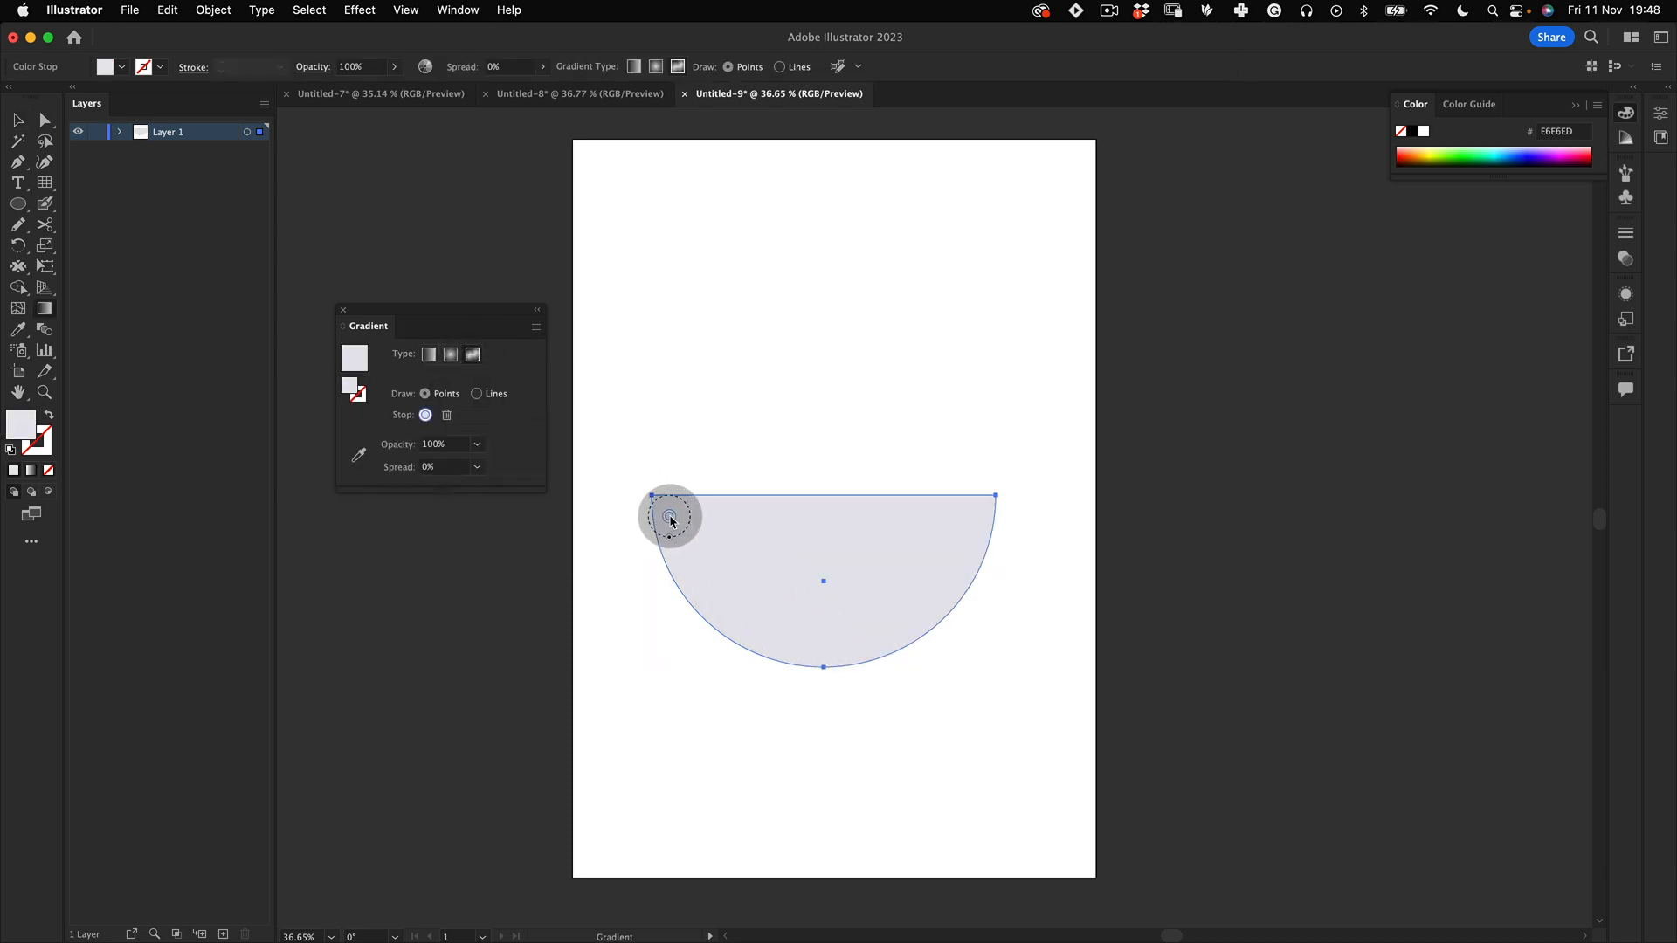
{"action": "left_click", "coordinate": [819, 640]}
{"action": "left_click", "coordinate": [970, 516]}
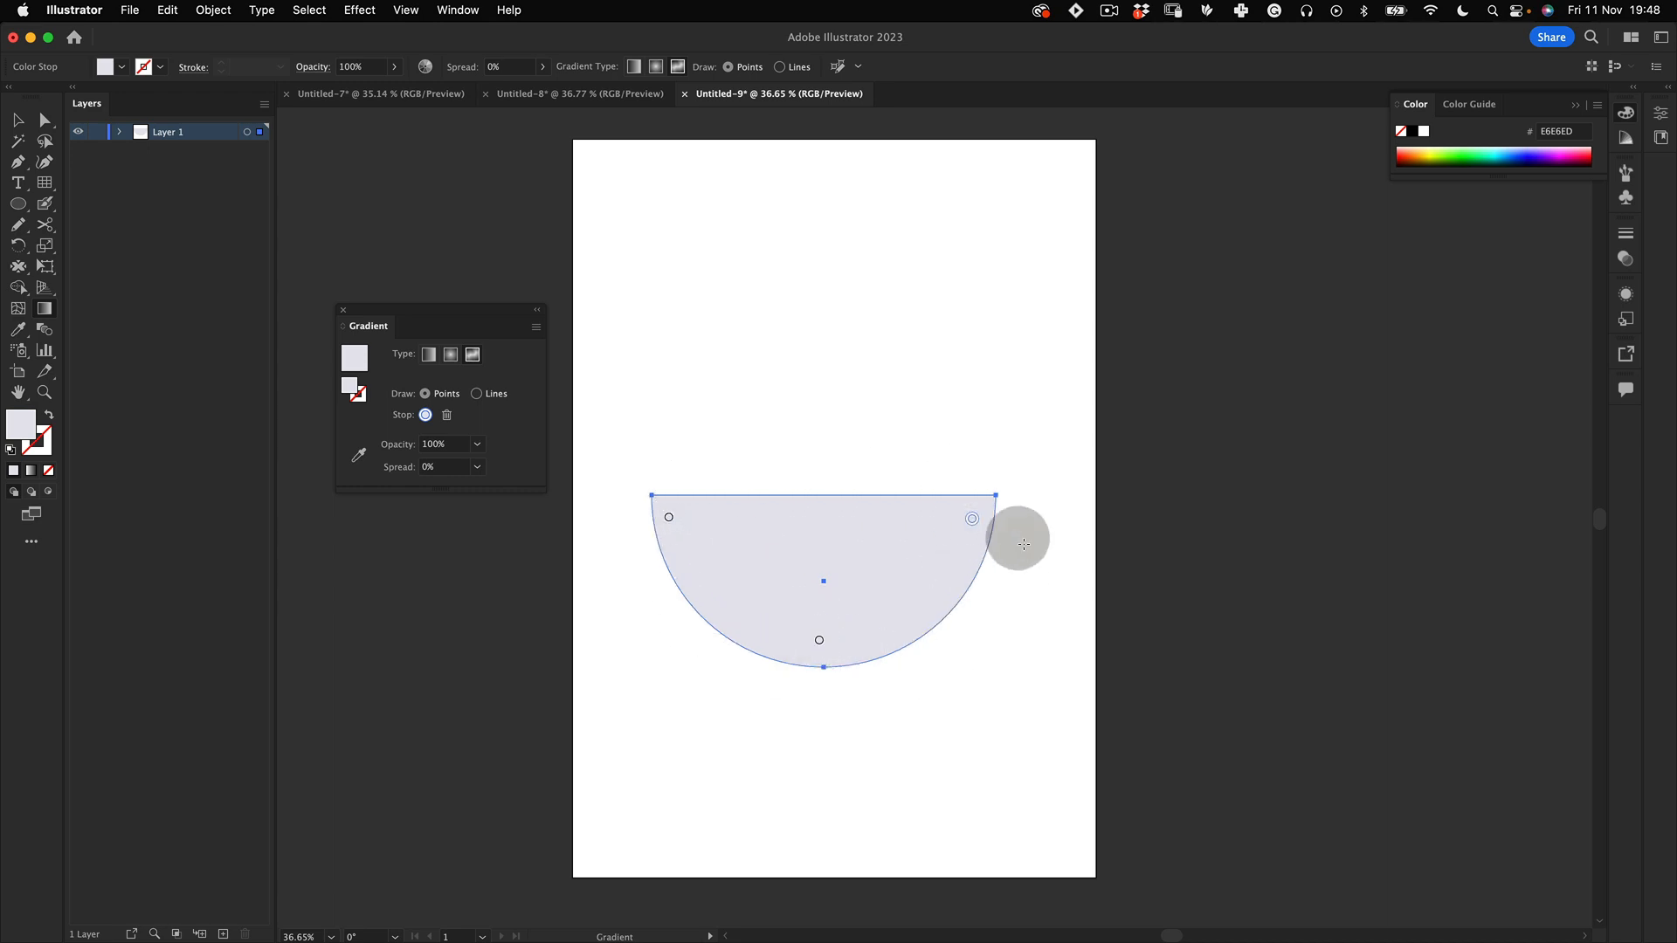
Step: Load the Pop Art swatch library from the Art History collection and place it beside the artboard
{"action": "left_click", "coordinate": [469, 11]}
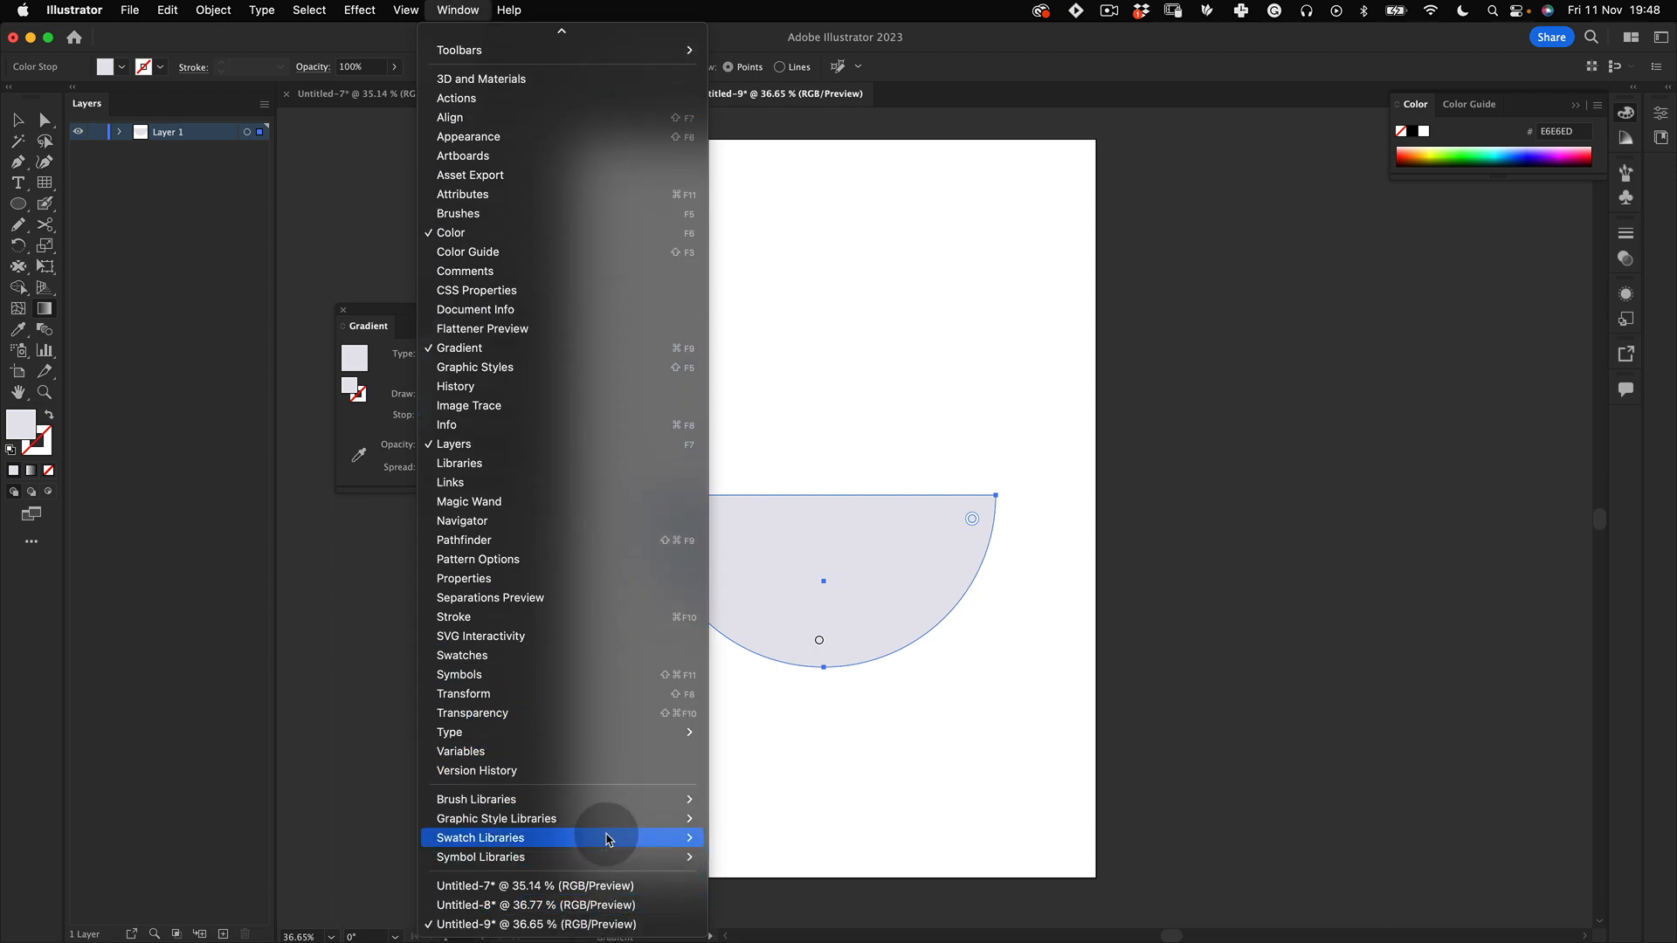
{"action": "mouse_move", "coordinate": [617, 823]}
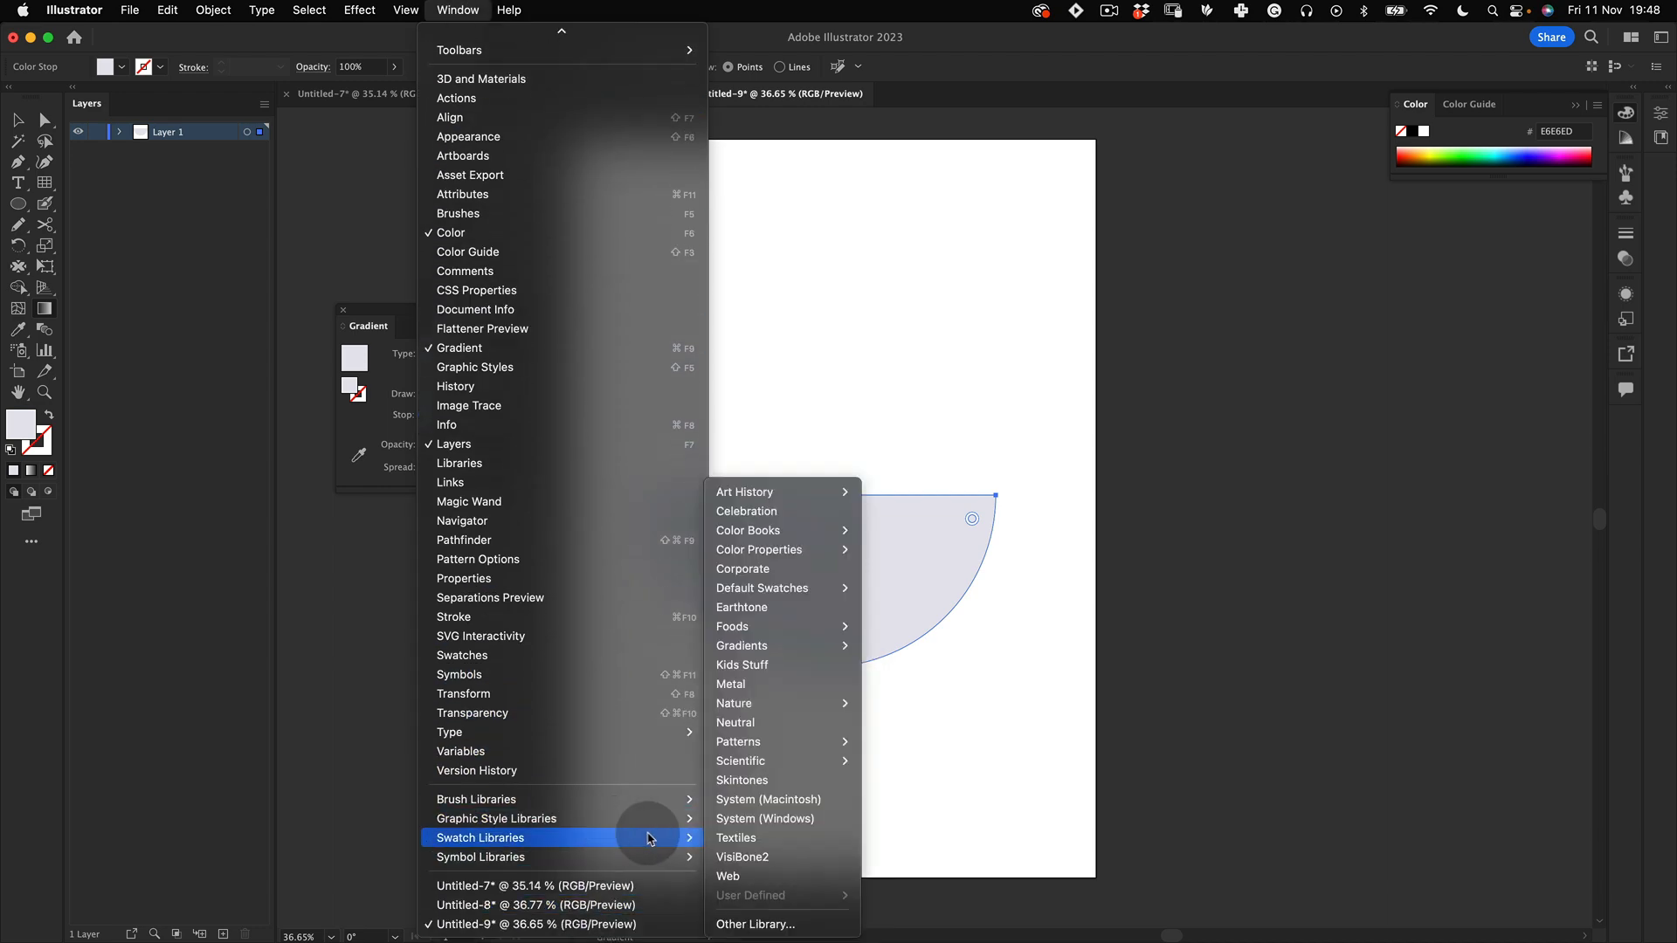
{"action": "mouse_move", "coordinate": [778, 495]}
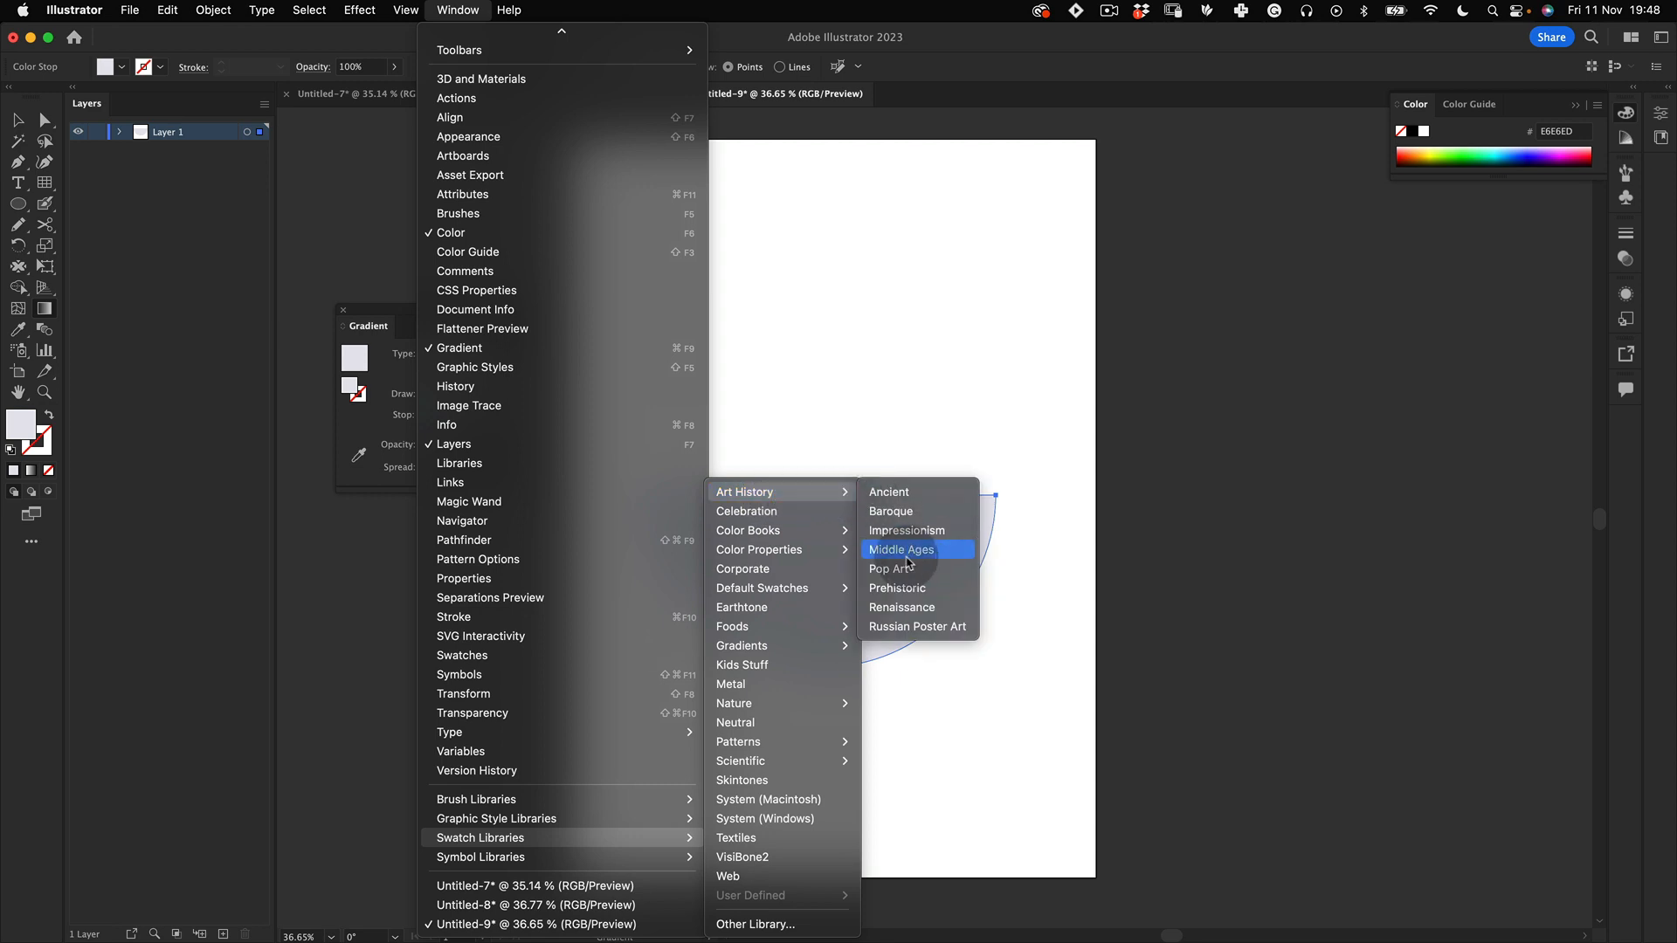
{"action": "left_click", "coordinate": [916, 569]}
{"action": "left_click_drag", "start_coordinate": [1170, 313], "coordinate": [1209, 144]}
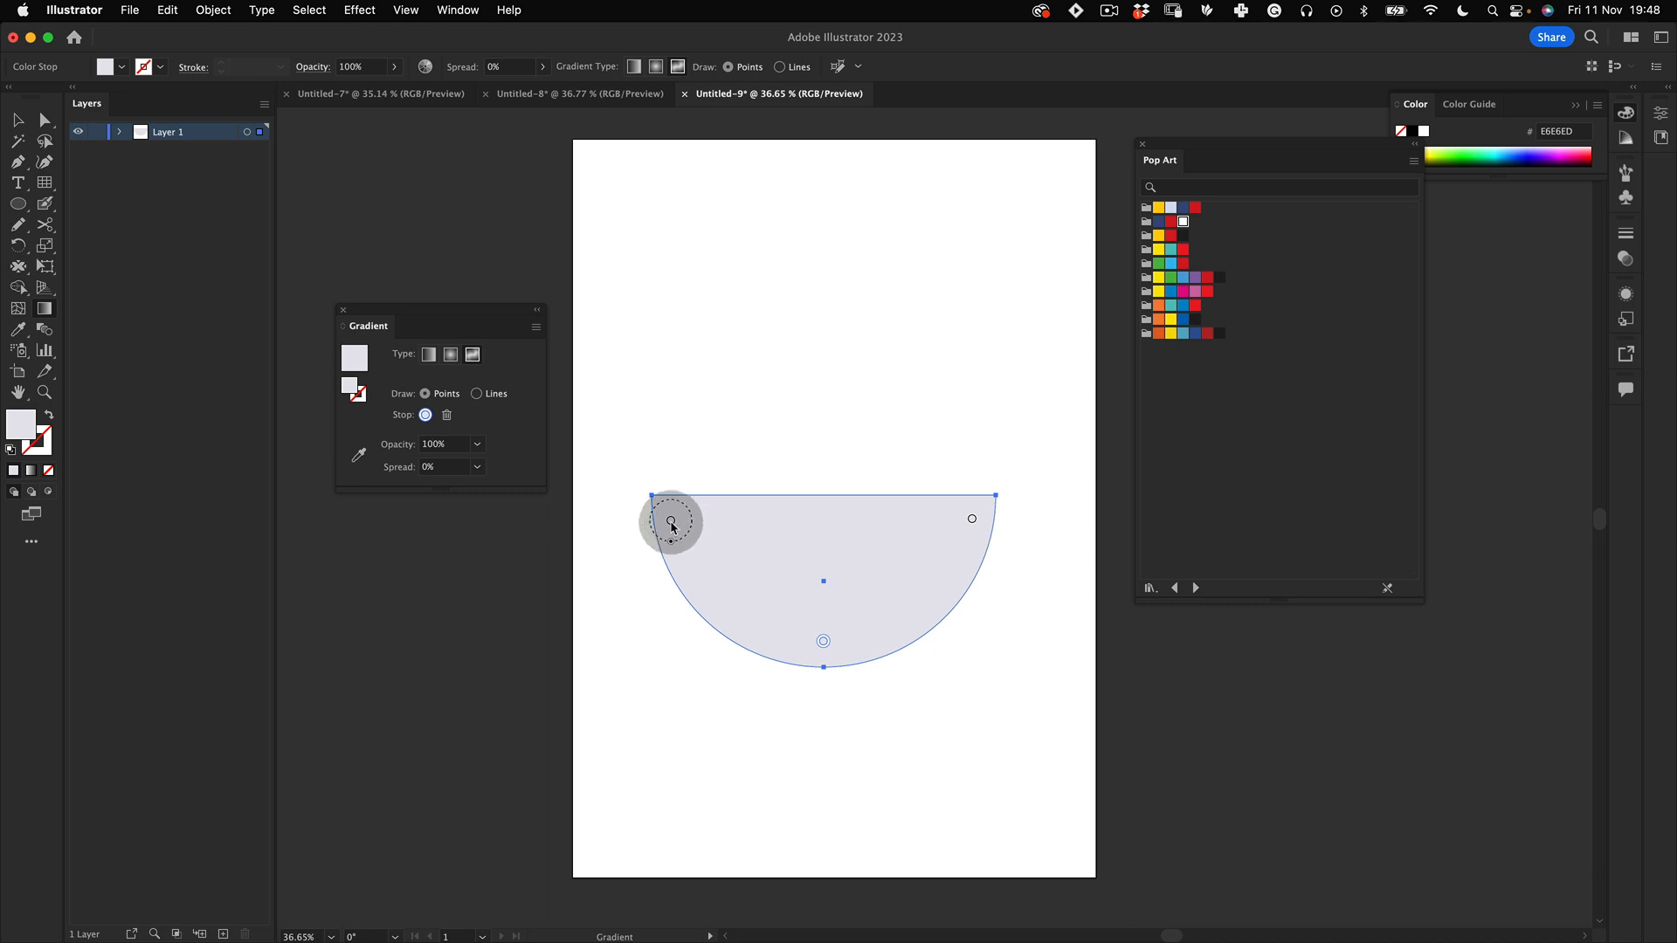
Step: Color the gradient points with Pop Art swatches: red at the left, yellow FCE600 at the bottom and teal at the right
{"action": "left_click", "coordinate": [1183, 252]}
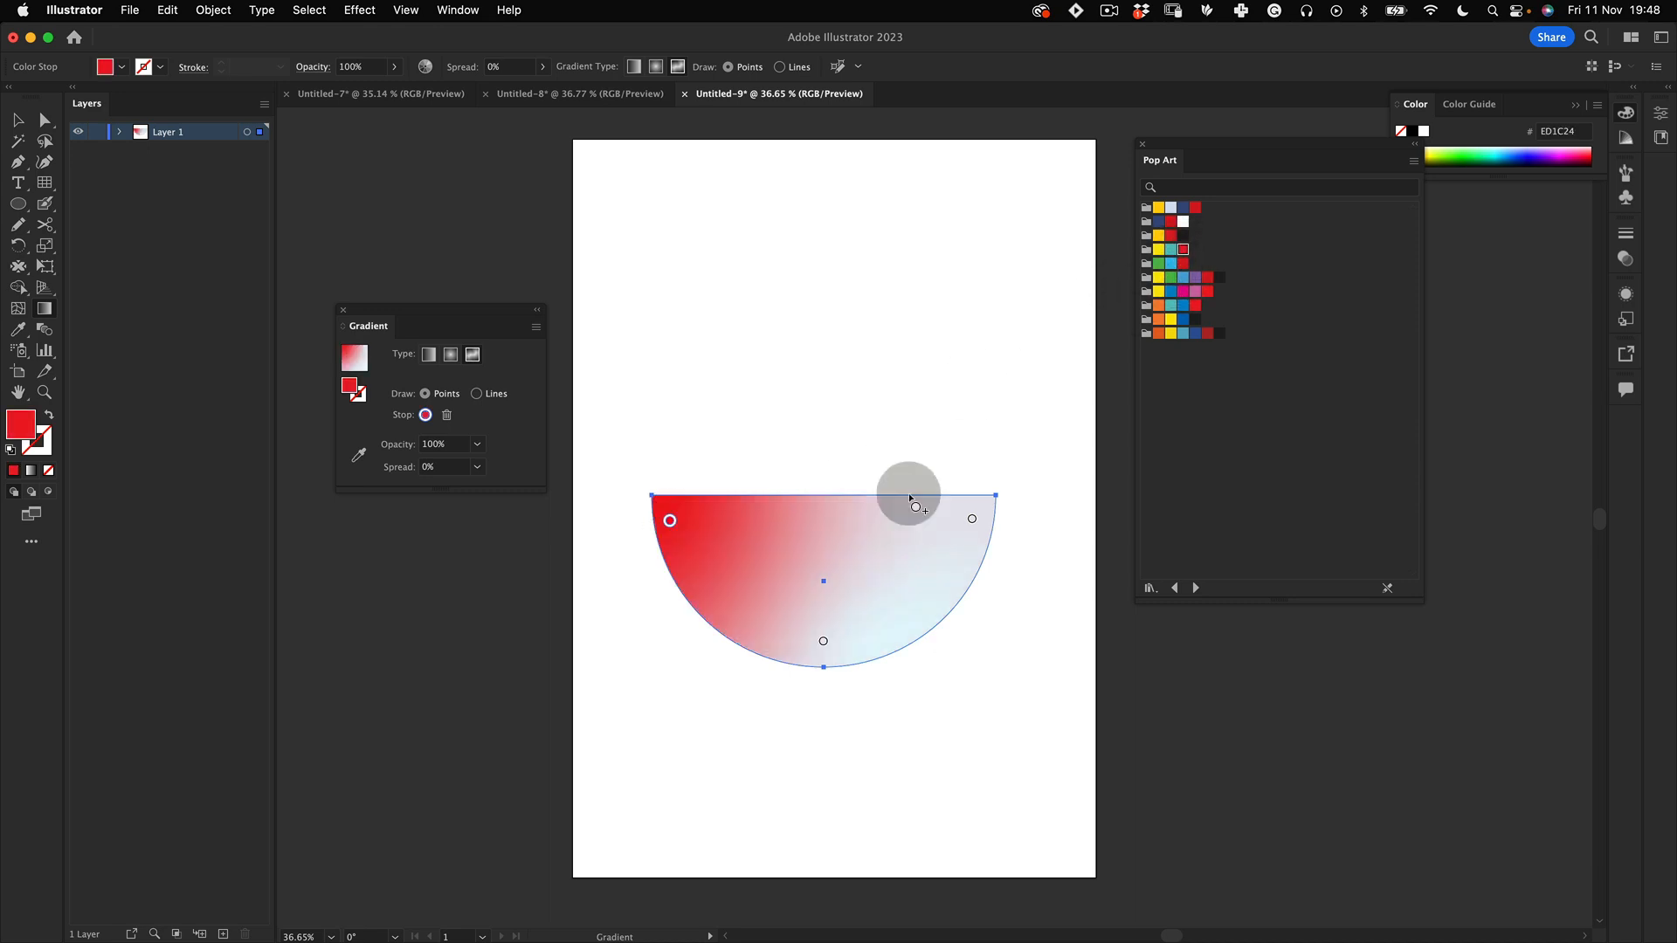
{"action": "left_click", "coordinate": [823, 641]}
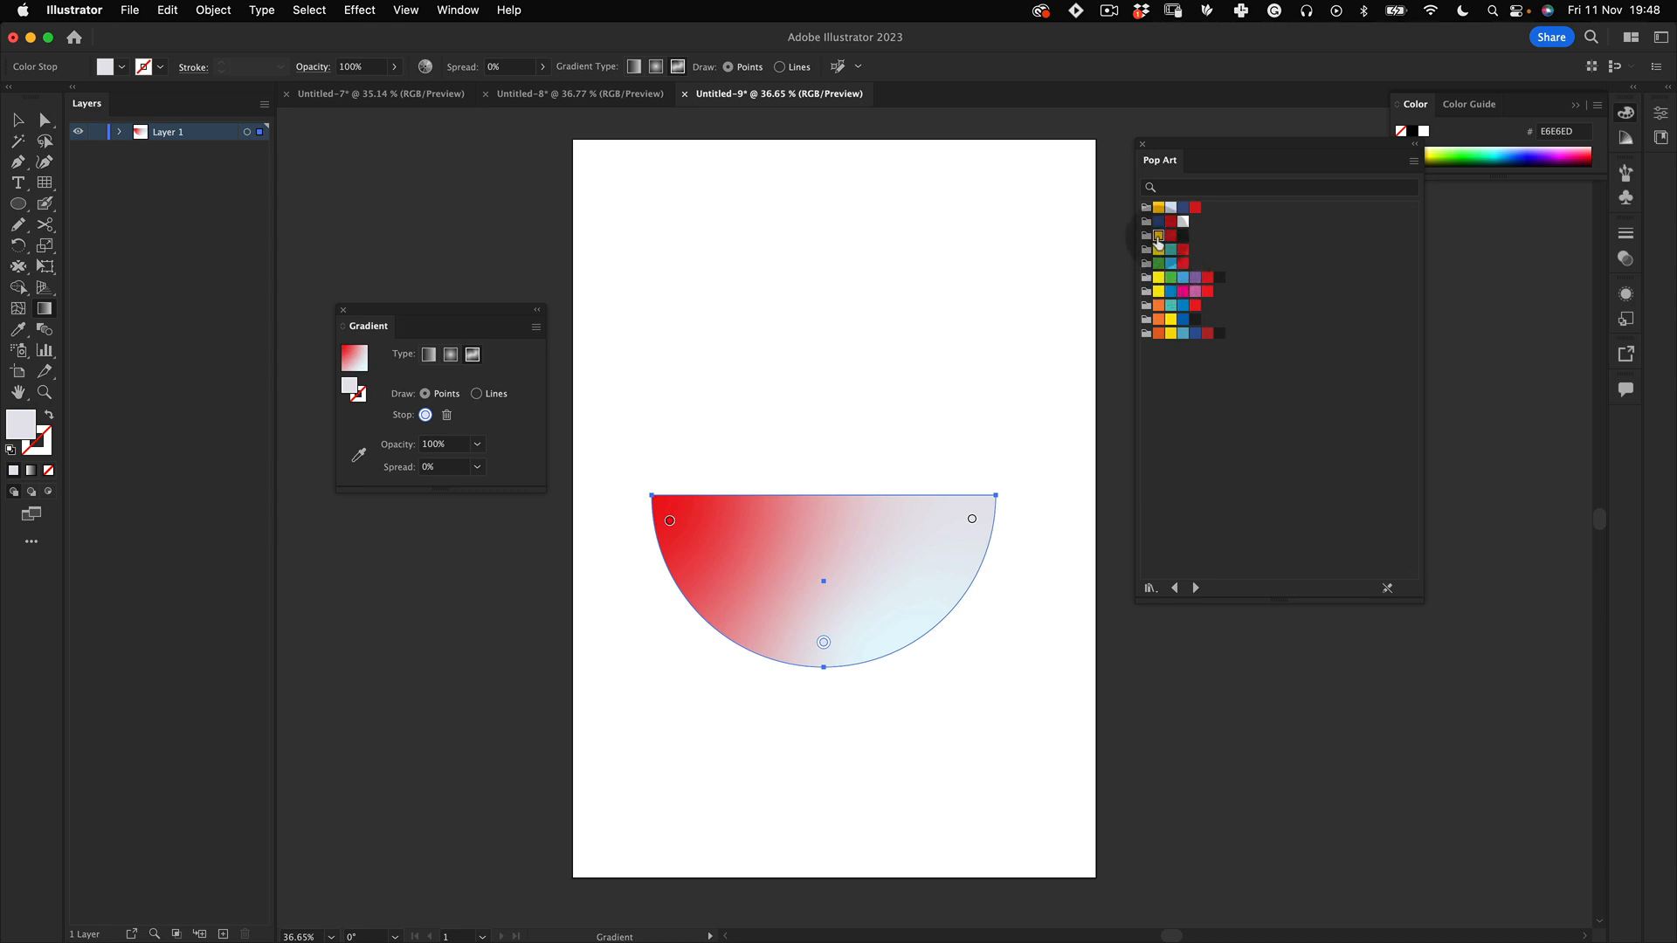
{"action": "left_click", "coordinate": [1158, 235]}
{"action": "left_click", "coordinate": [972, 517]}
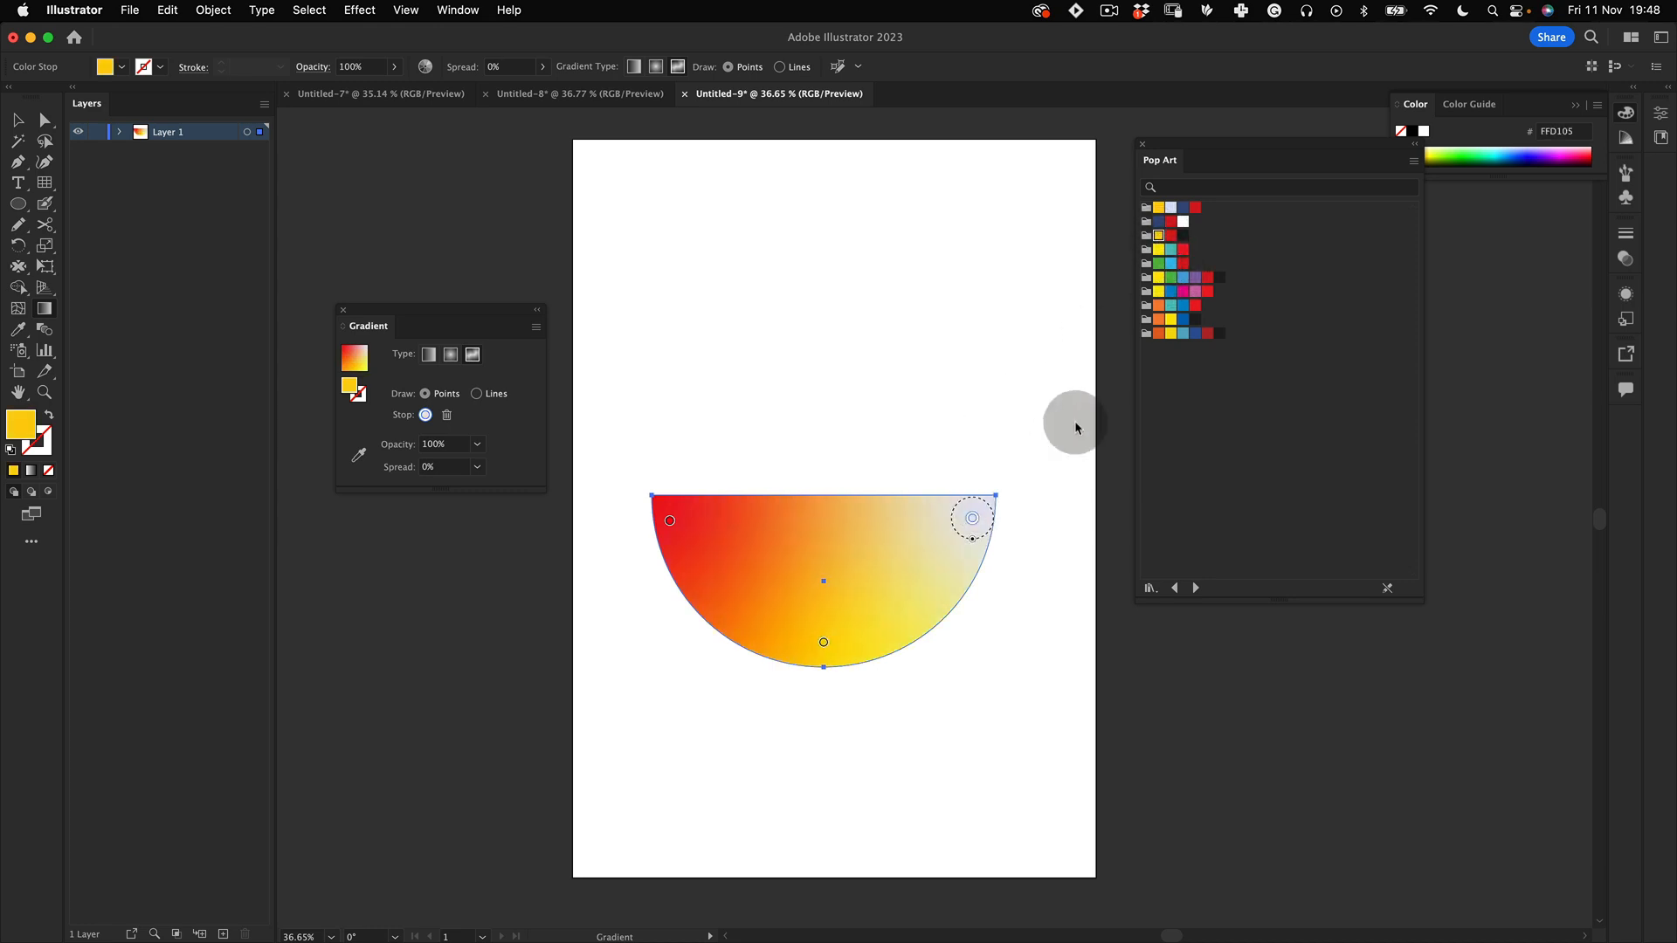
{"action": "left_click", "coordinate": [1170, 249]}
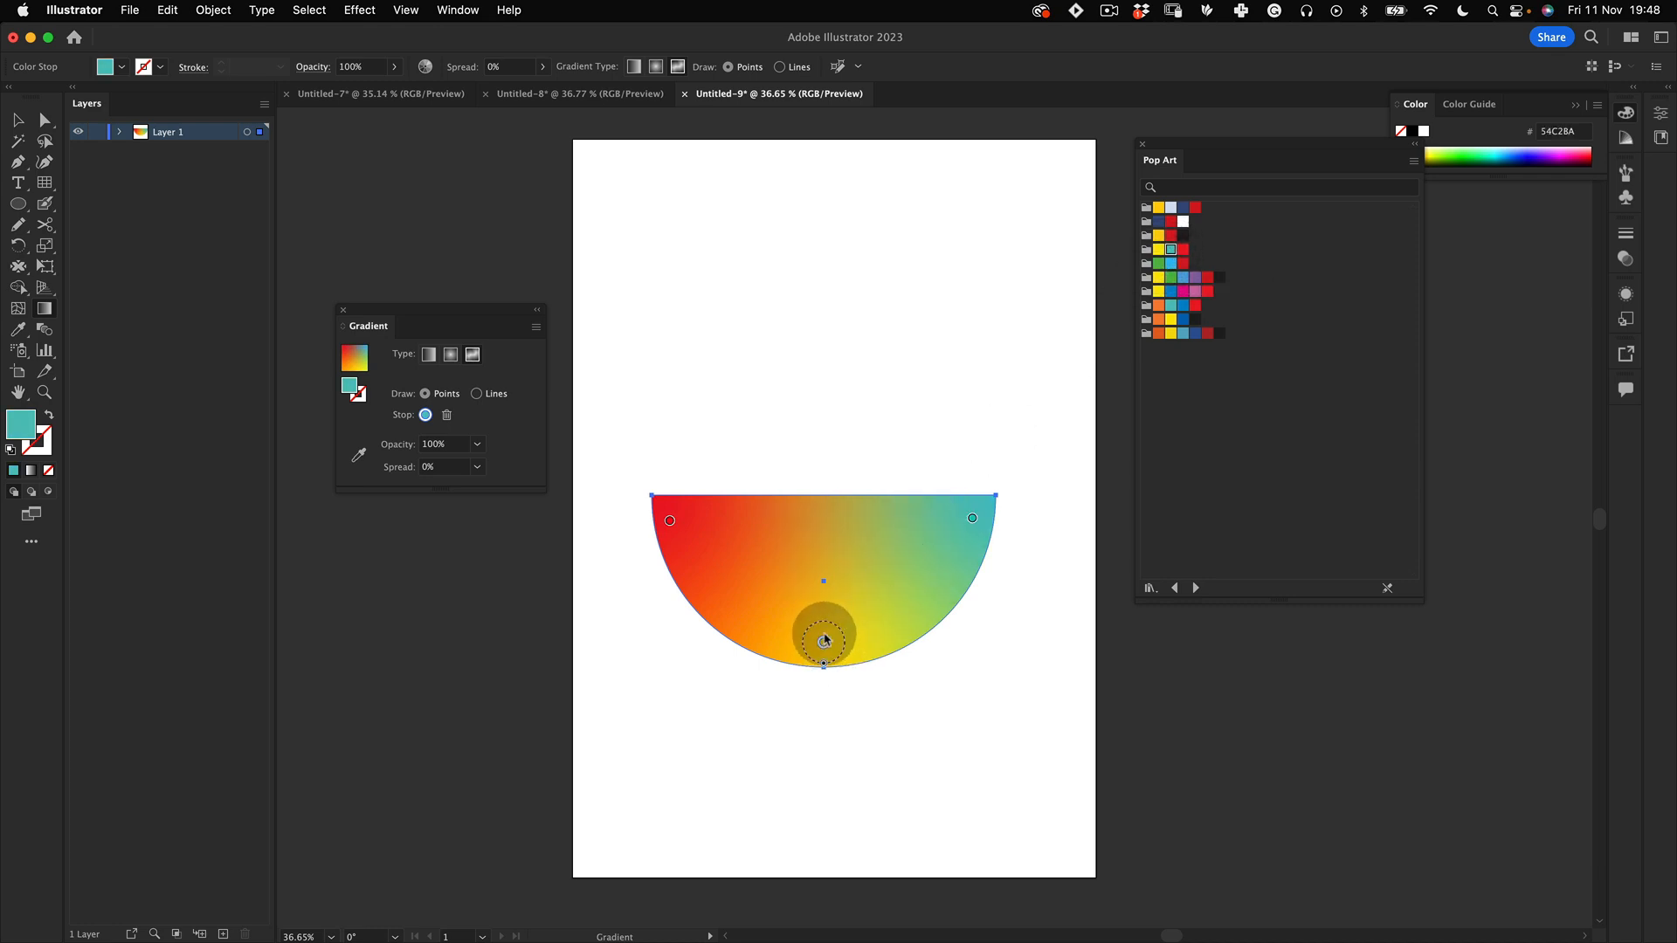
{"action": "left_click", "coordinate": [1156, 241]}
Step: Move the gradient half circle down into the lower part of the artboard
{"action": "key", "text": "v"}
{"action": "left_click", "coordinate": [899, 404]}
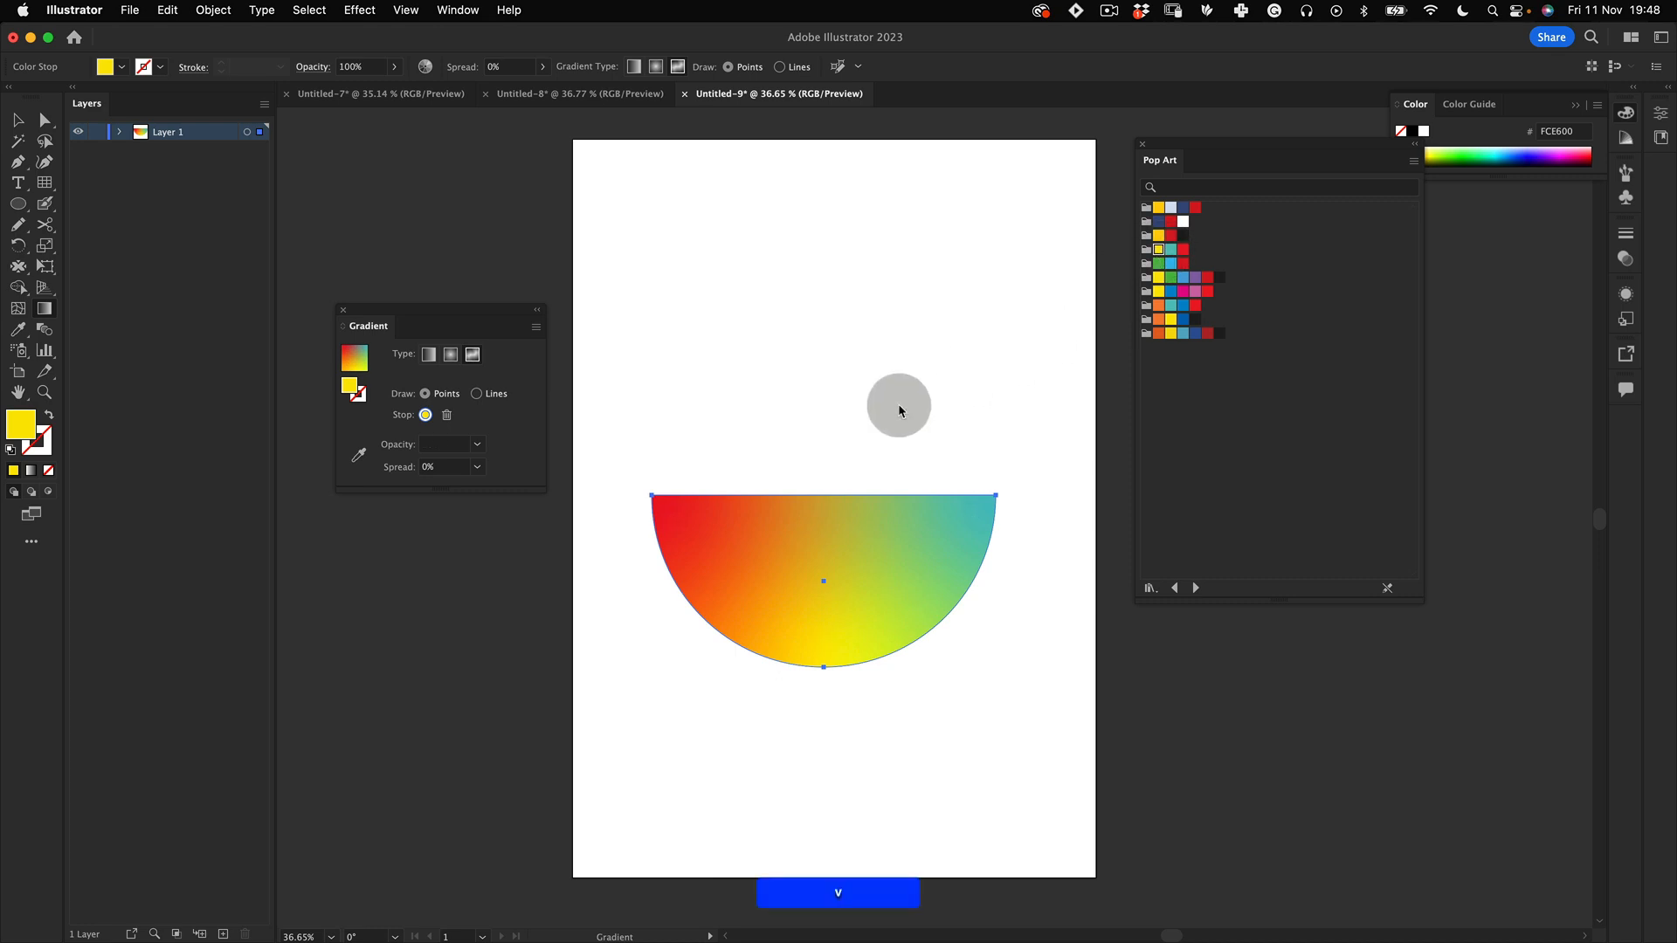
{"action": "left_click", "coordinate": [1024, 756]}
{"action": "left_click_drag", "start_coordinate": [812, 565], "coordinate": [820, 686]}
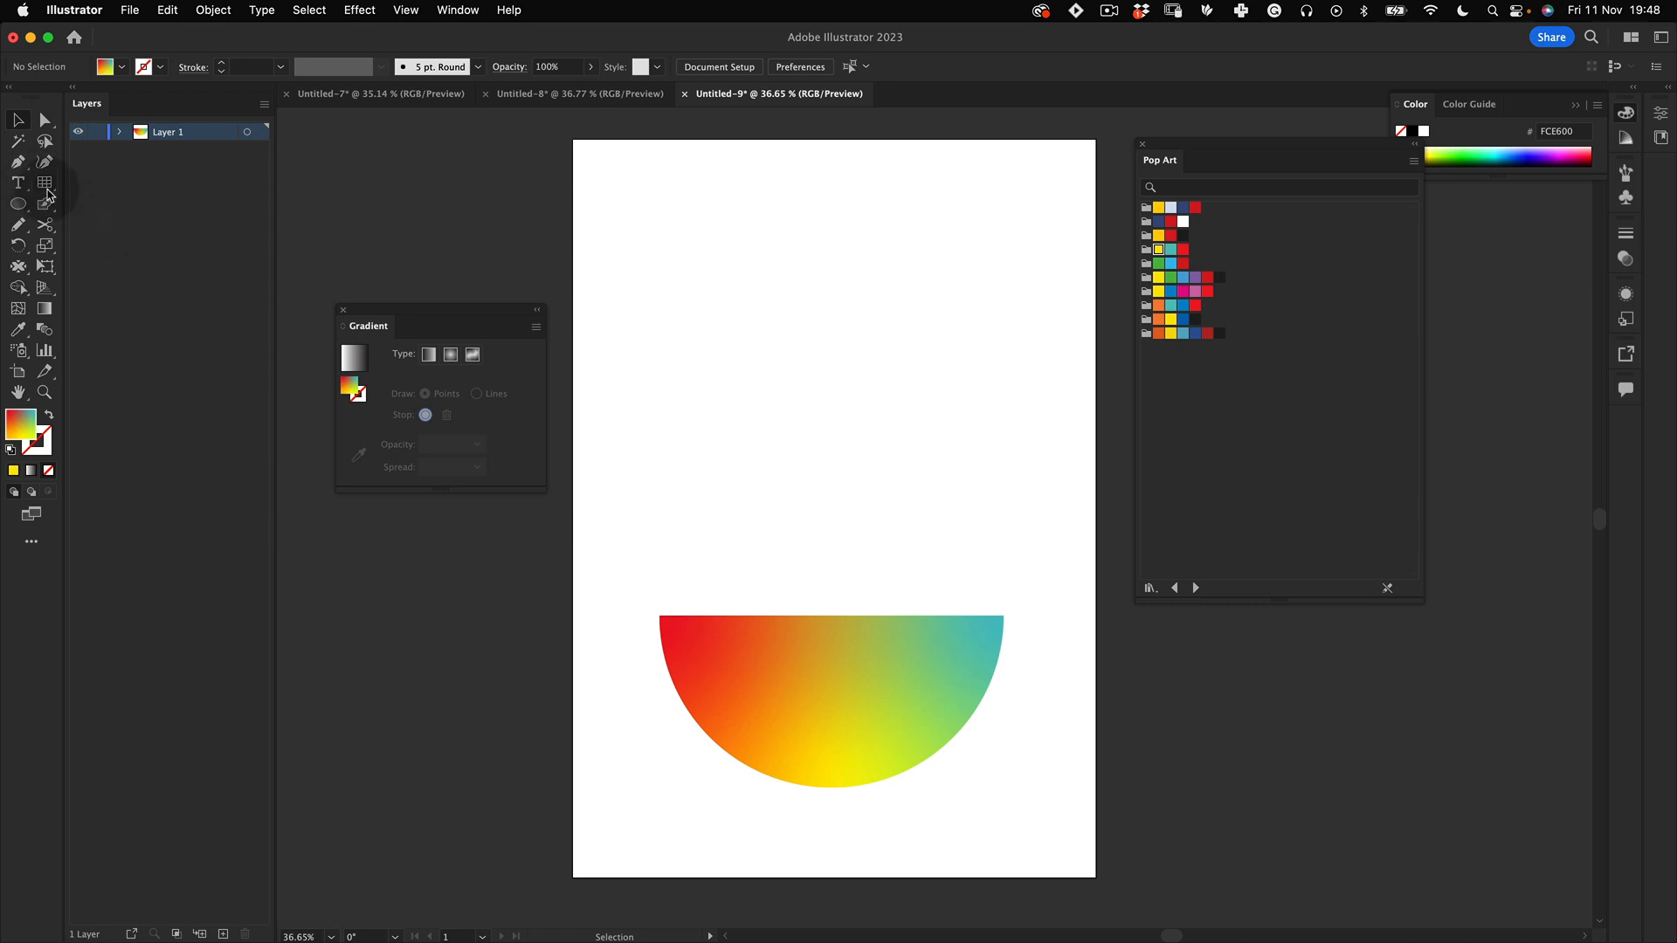
Step: Draw a flat ellipse about 1122 x 132 px across the half circle's upper edge and fill it with the dark blue Pop Art swatch
{"action": "left_click_drag", "start_coordinate": [18, 203], "coordinate": [87, 245]}
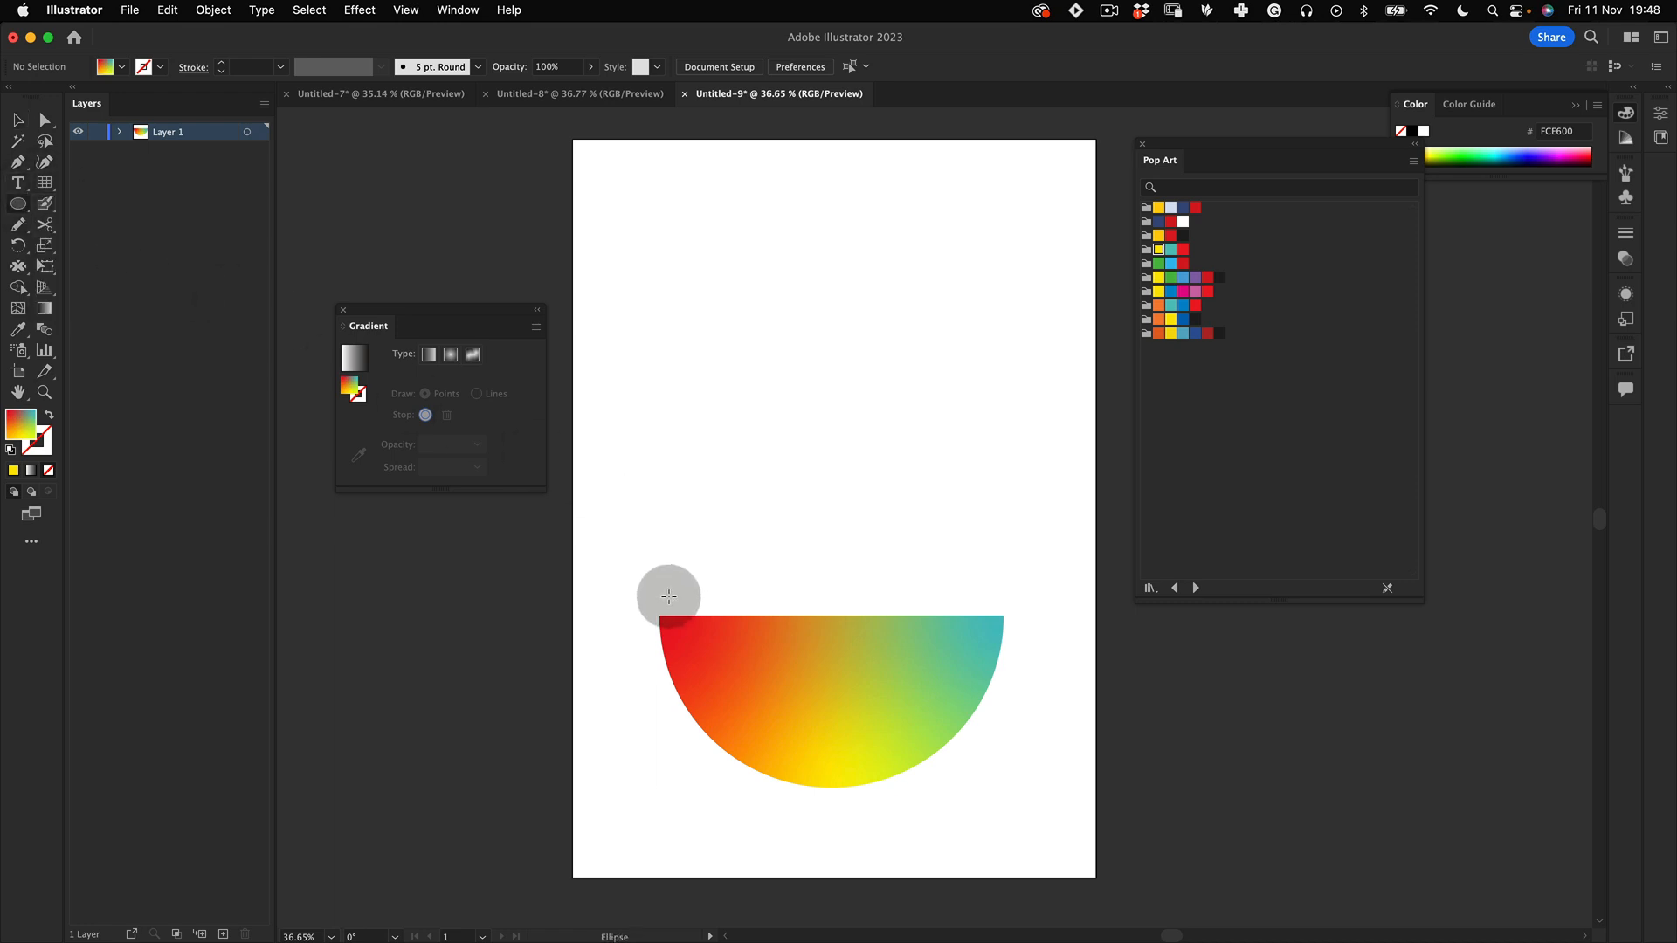
{"action": "left_click_drag", "start_coordinate": [659, 613], "coordinate": [1001, 656]}
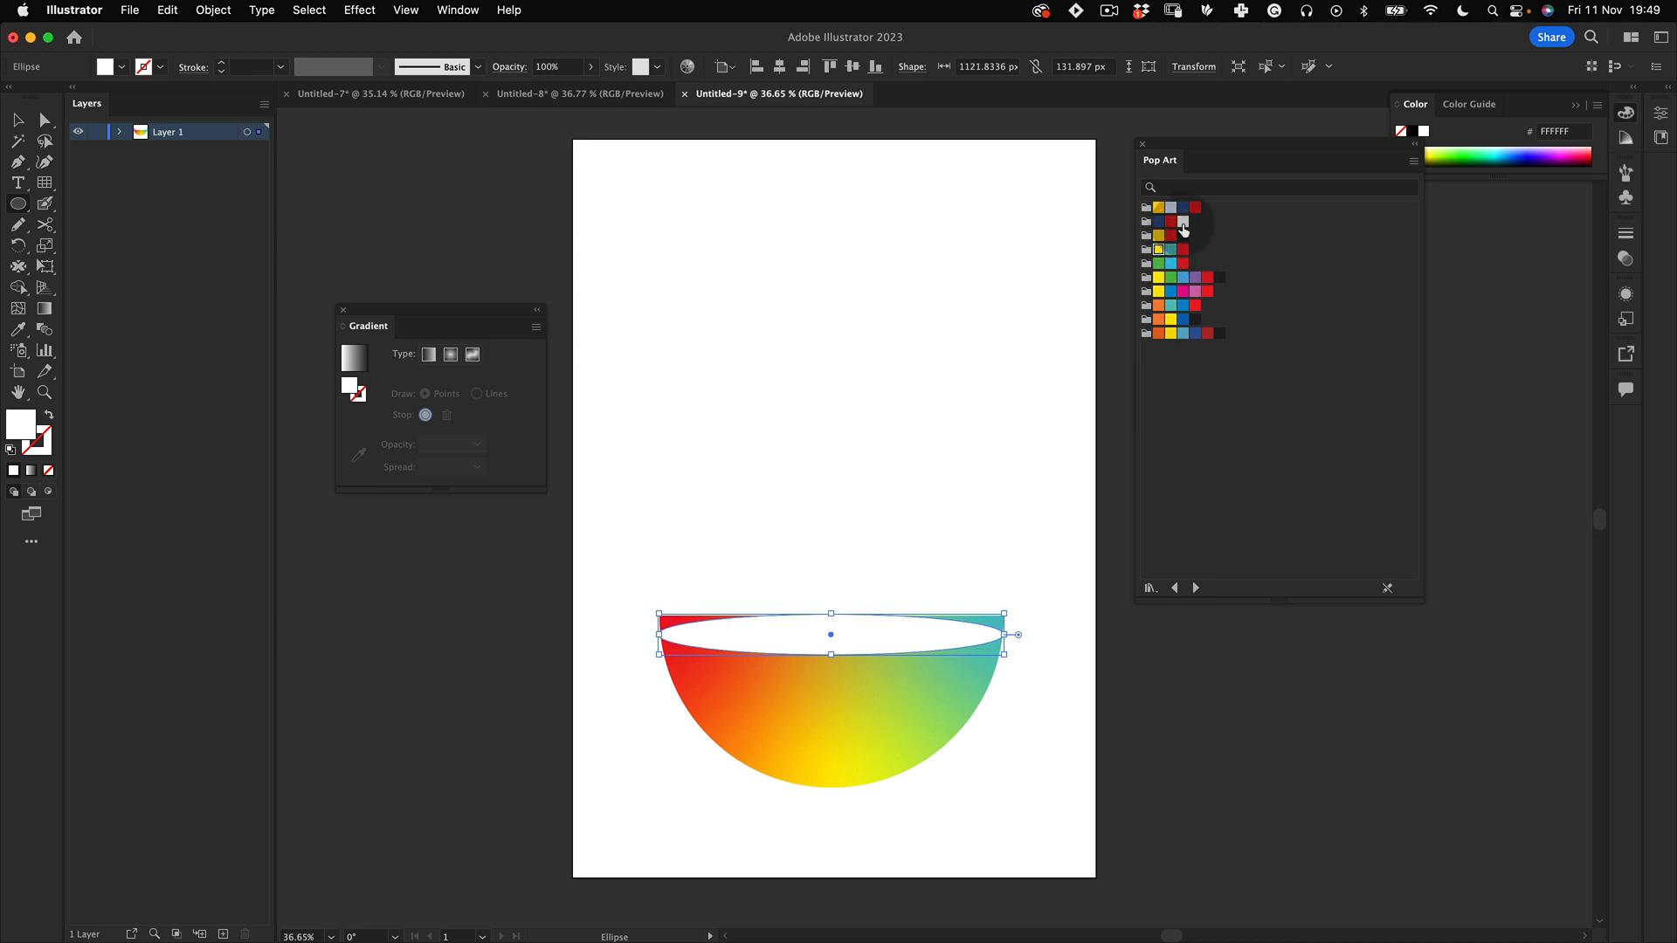
{"action": "left_click", "coordinate": [1159, 221]}
{"action": "key", "text": "v"}
{"action": "left_click", "coordinate": [854, 561]}
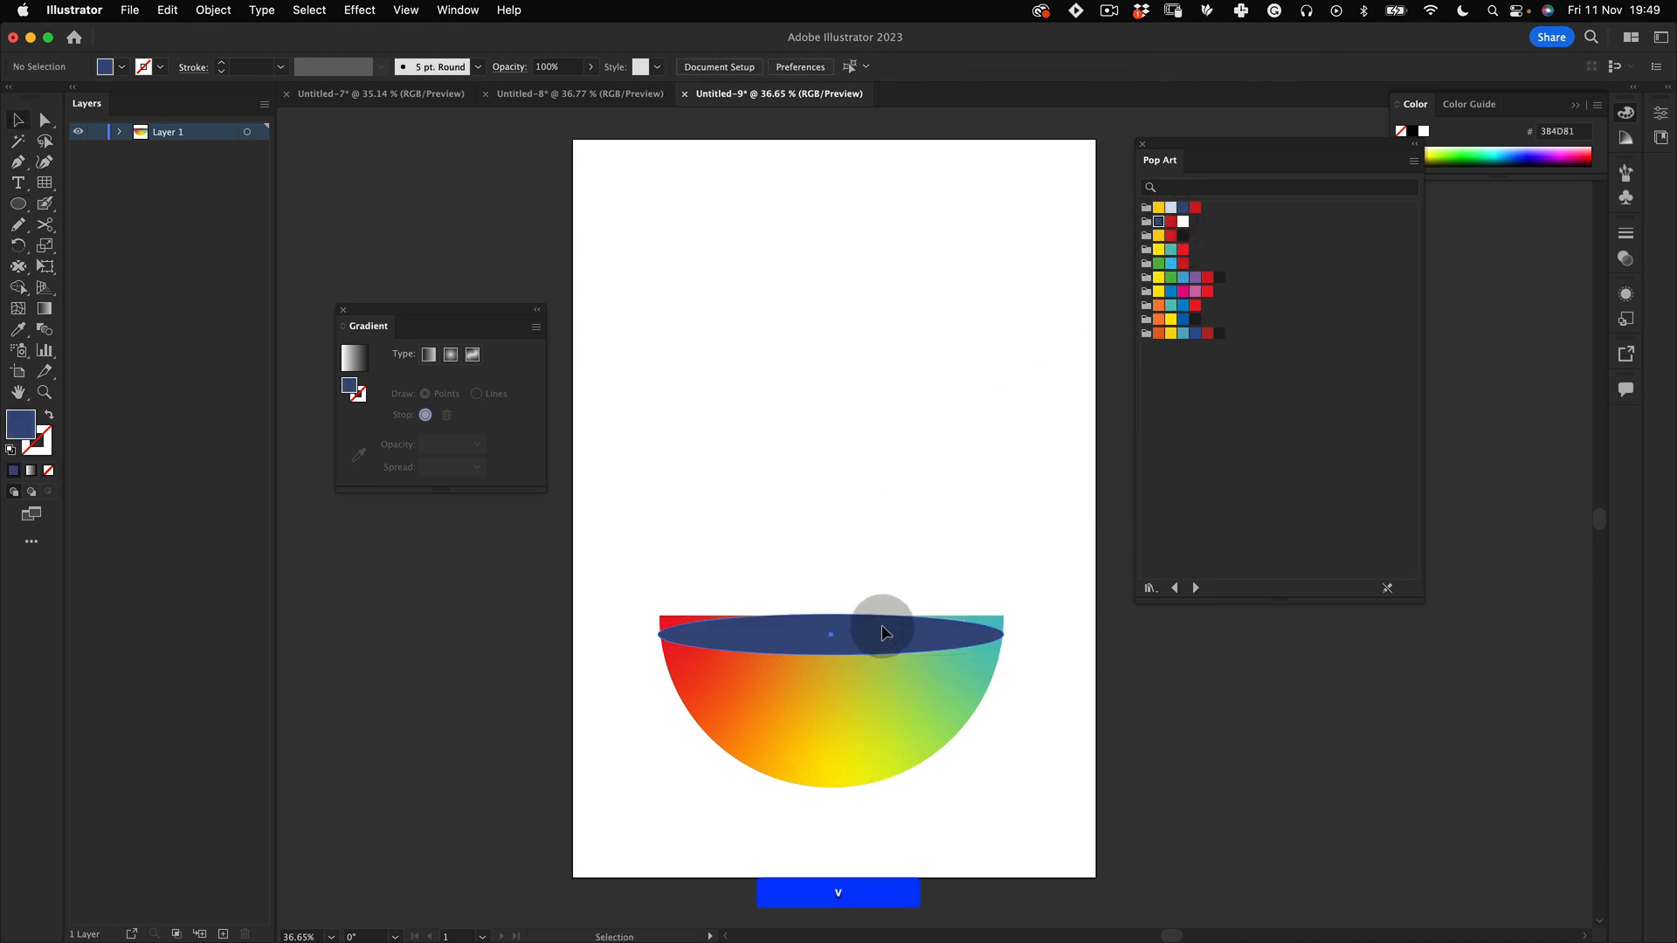
Step: Center the blue ellipse on the bowl's flat edge and narrow it to about 1118 px so both ends meet the bowl's corners
{"action": "left_click_drag", "start_coordinate": [882, 635], "coordinate": [887, 610]}
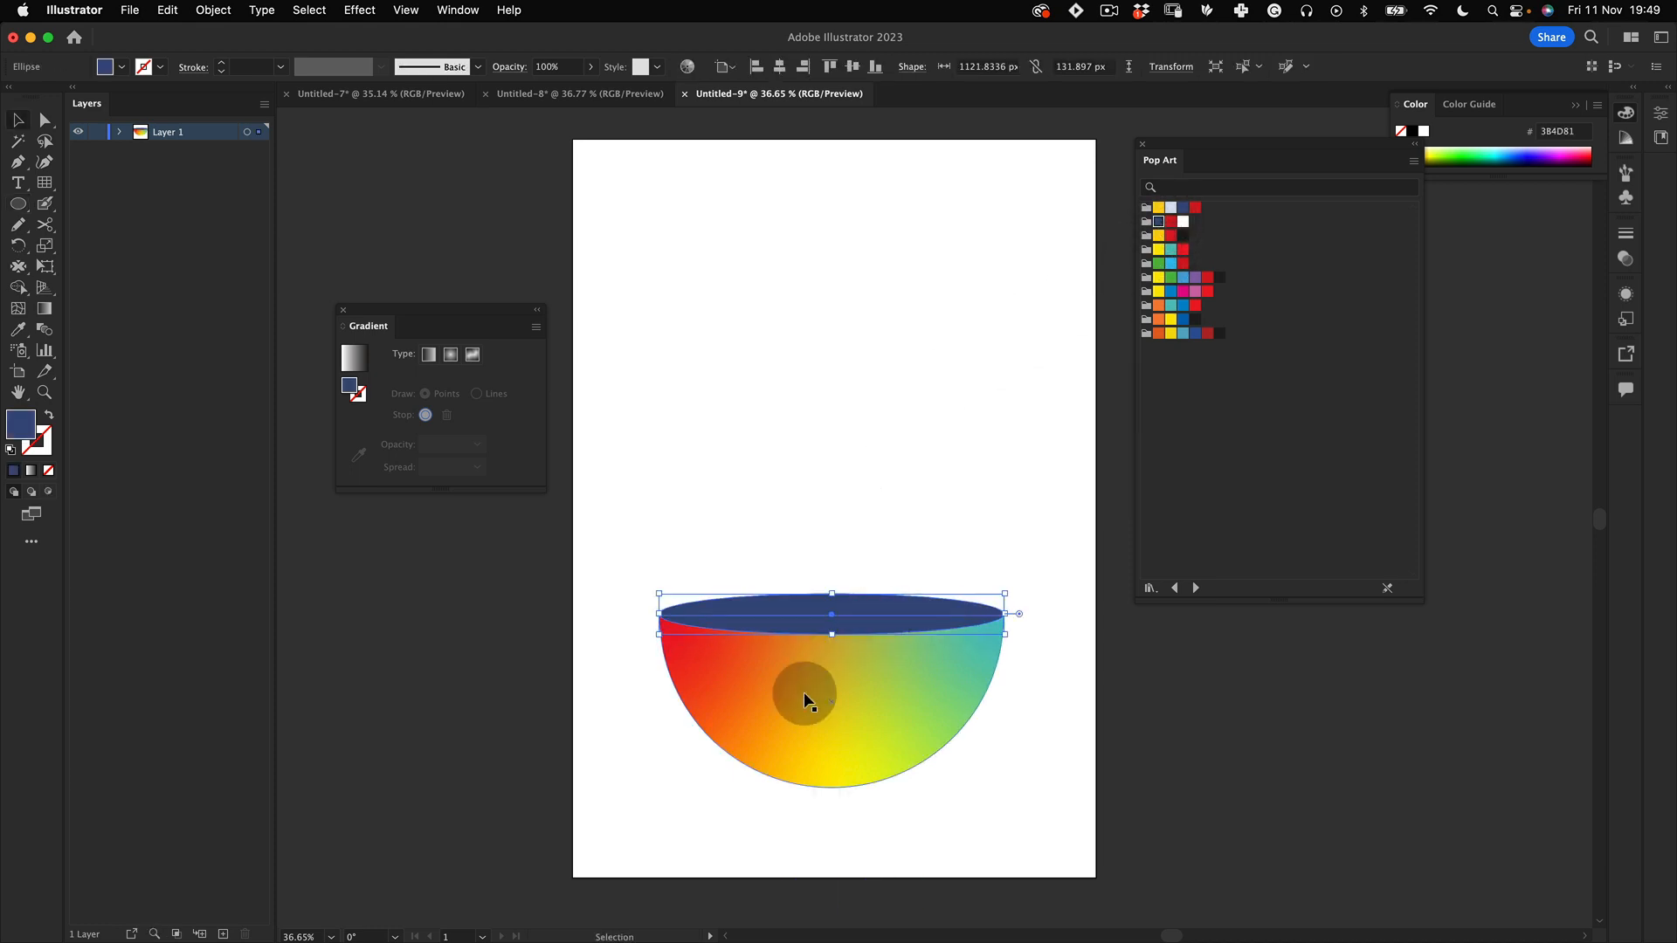
{"action": "key", "text": "z"}
{"action": "left_click_drag", "start_coordinate": [681, 636], "coordinate": [876, 546]}
{"action": "key", "text": "v"}
{"action": "left_click_drag", "start_coordinate": [779, 528], "coordinate": [716, 569]}
{"action": "key", "text": "z"}
{"action": "left_click_drag", "start_coordinate": [899, 598], "coordinate": [411, 515]}
{"action": "left_click_drag", "start_coordinate": [830, 532], "coordinate": [733, 532]}
{"action": "left_click_drag", "start_coordinate": [883, 522], "coordinate": [834, 540]}
{"action": "key", "text": "z"}
{"action": "left_click_drag", "start_coordinate": [1051, 497], "coordinate": [1179, 489]}
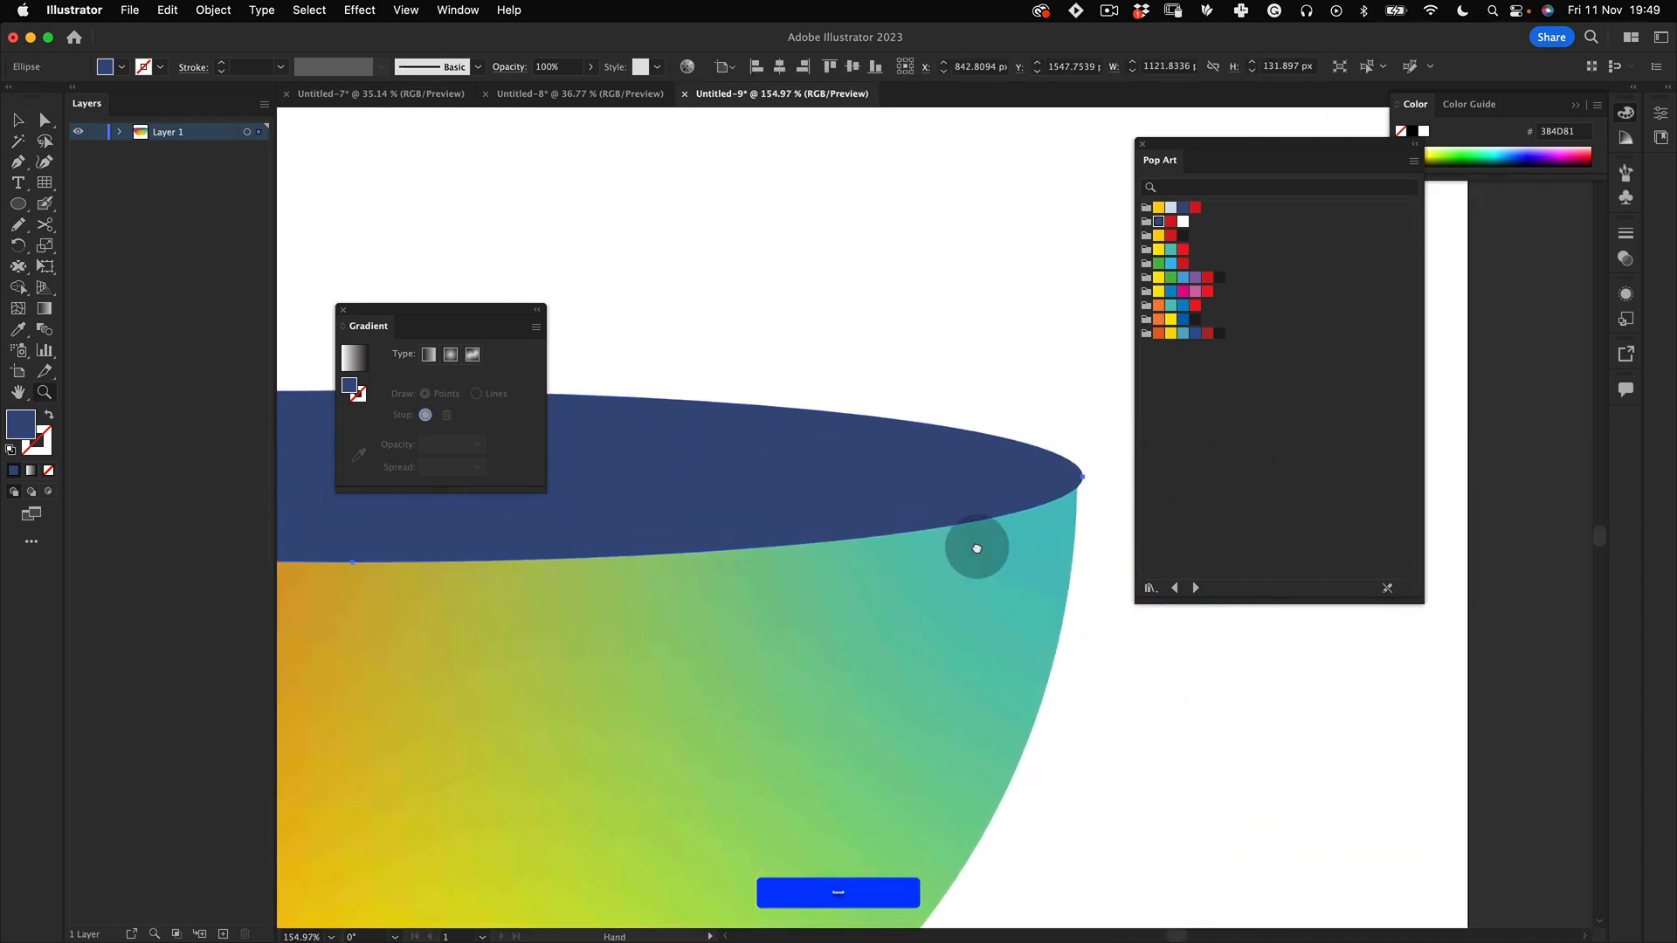
{"action": "left_click_drag", "start_coordinate": [977, 550], "coordinate": [764, 550]}
{"action": "key", "text": "z"}
{"action": "left_click_drag", "start_coordinate": [812, 476], "coordinate": [591, 673]}
{"action": "key", "text": "e"}
{"action": "key", "text": "z"}
{"action": "key", "text": "space"}
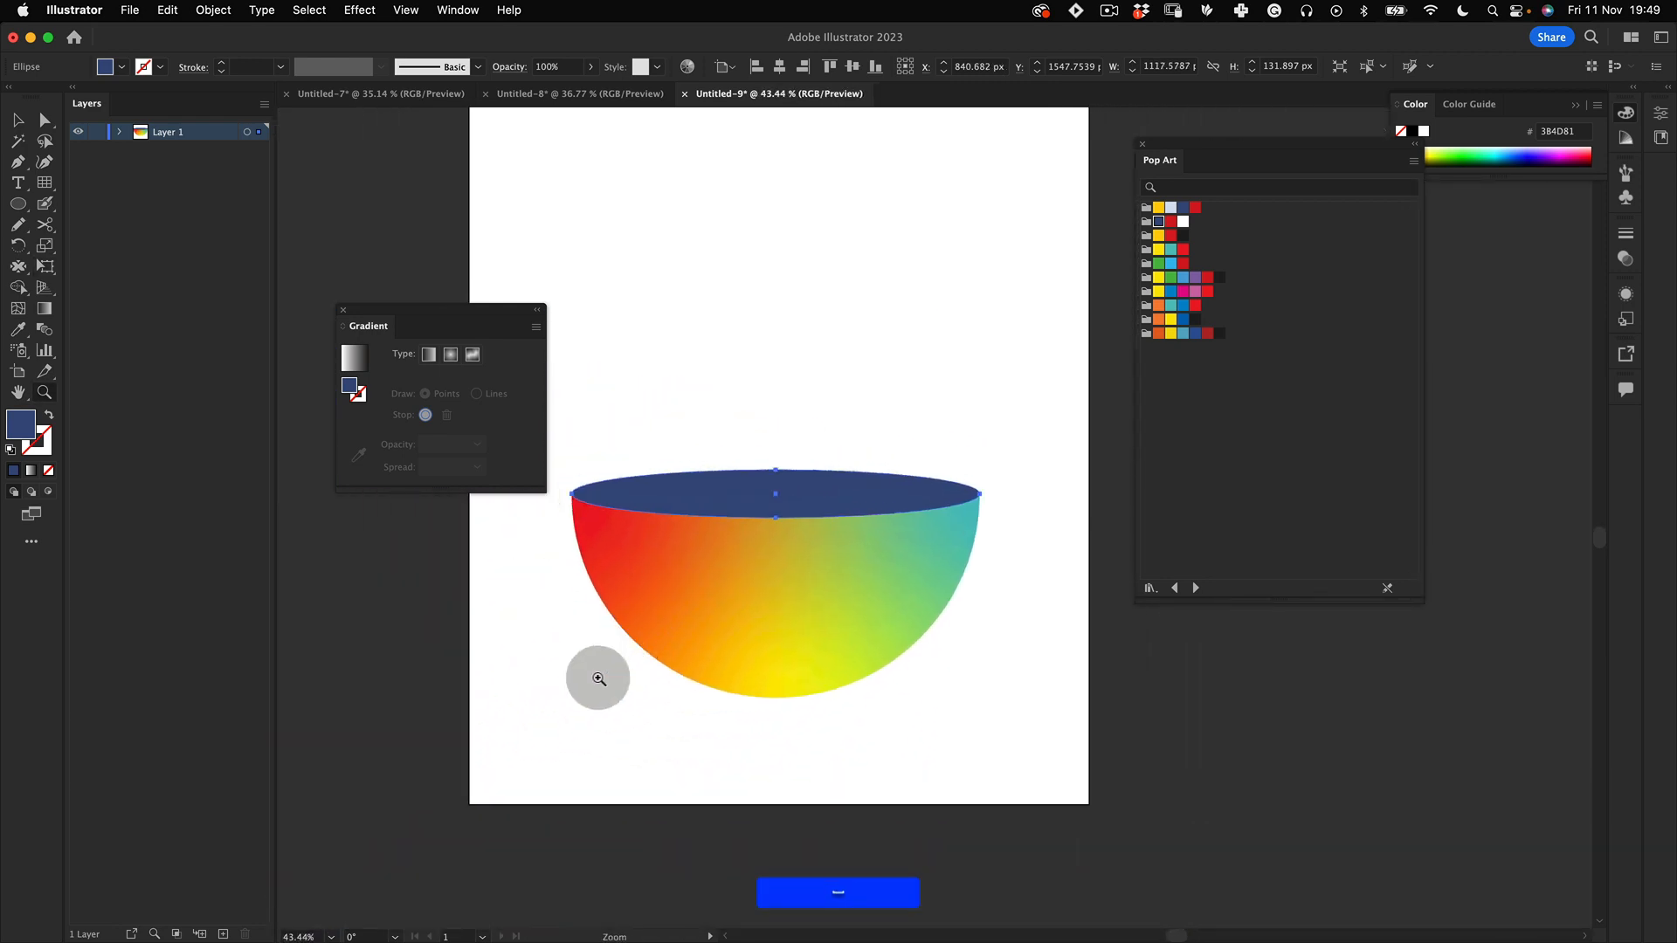
Step: Paste a copy of the dark blue ellipse in place and scale the copy uniformly to 80%
{"action": "key", "text": "v"}
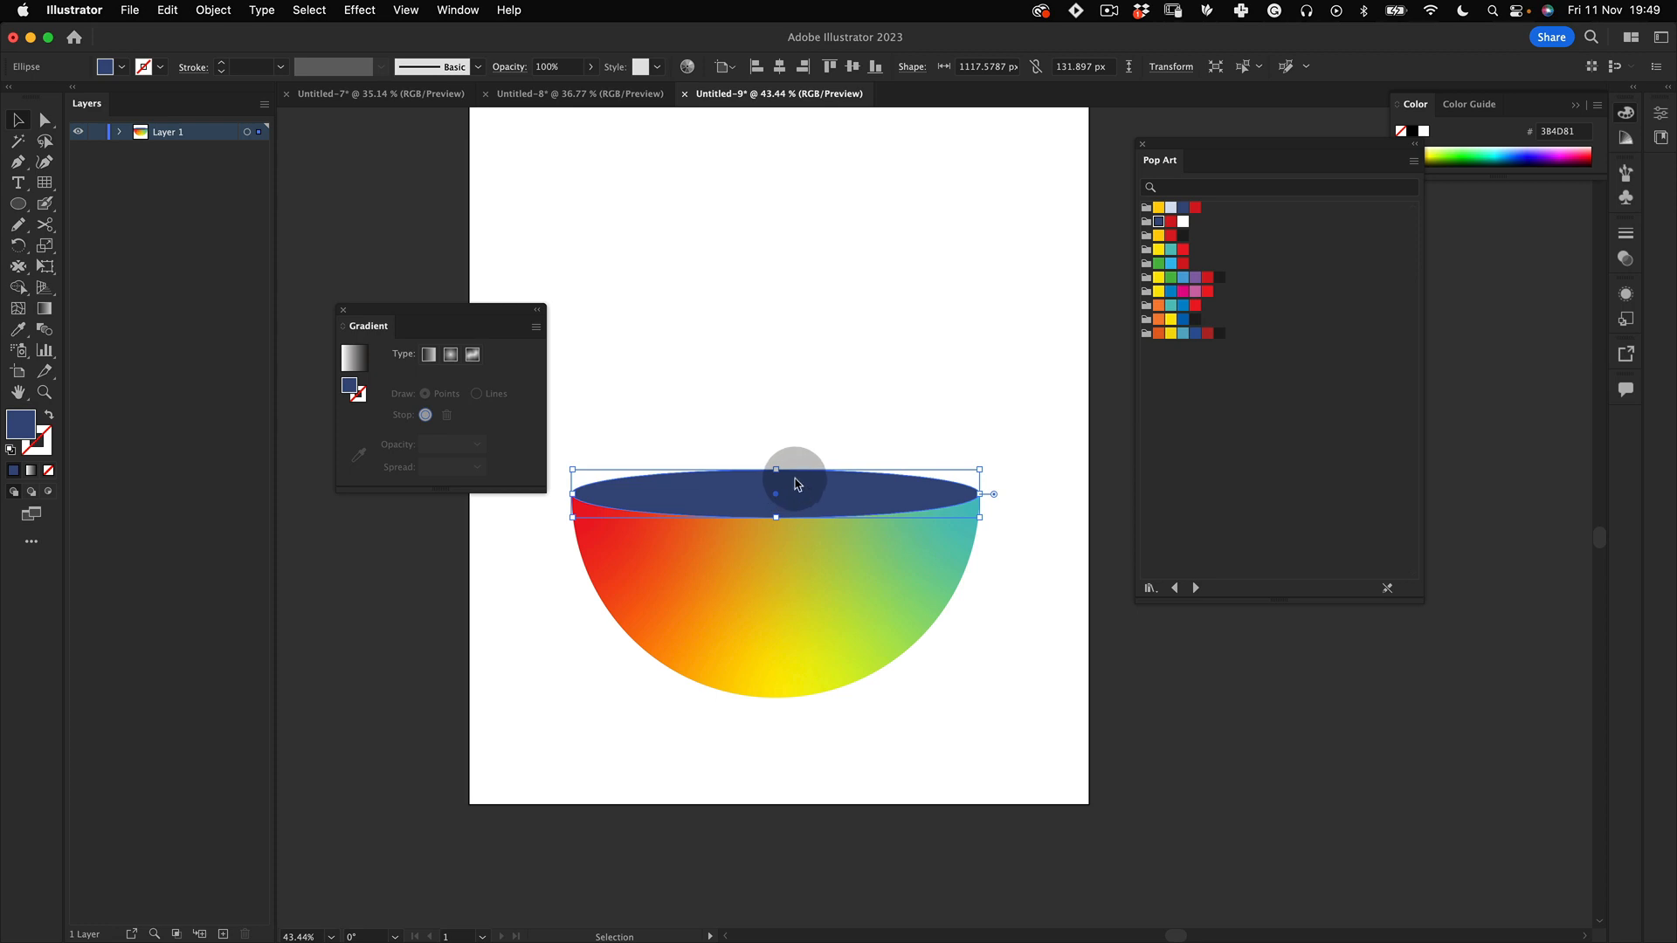
{"action": "left_click", "coordinate": [166, 10]}
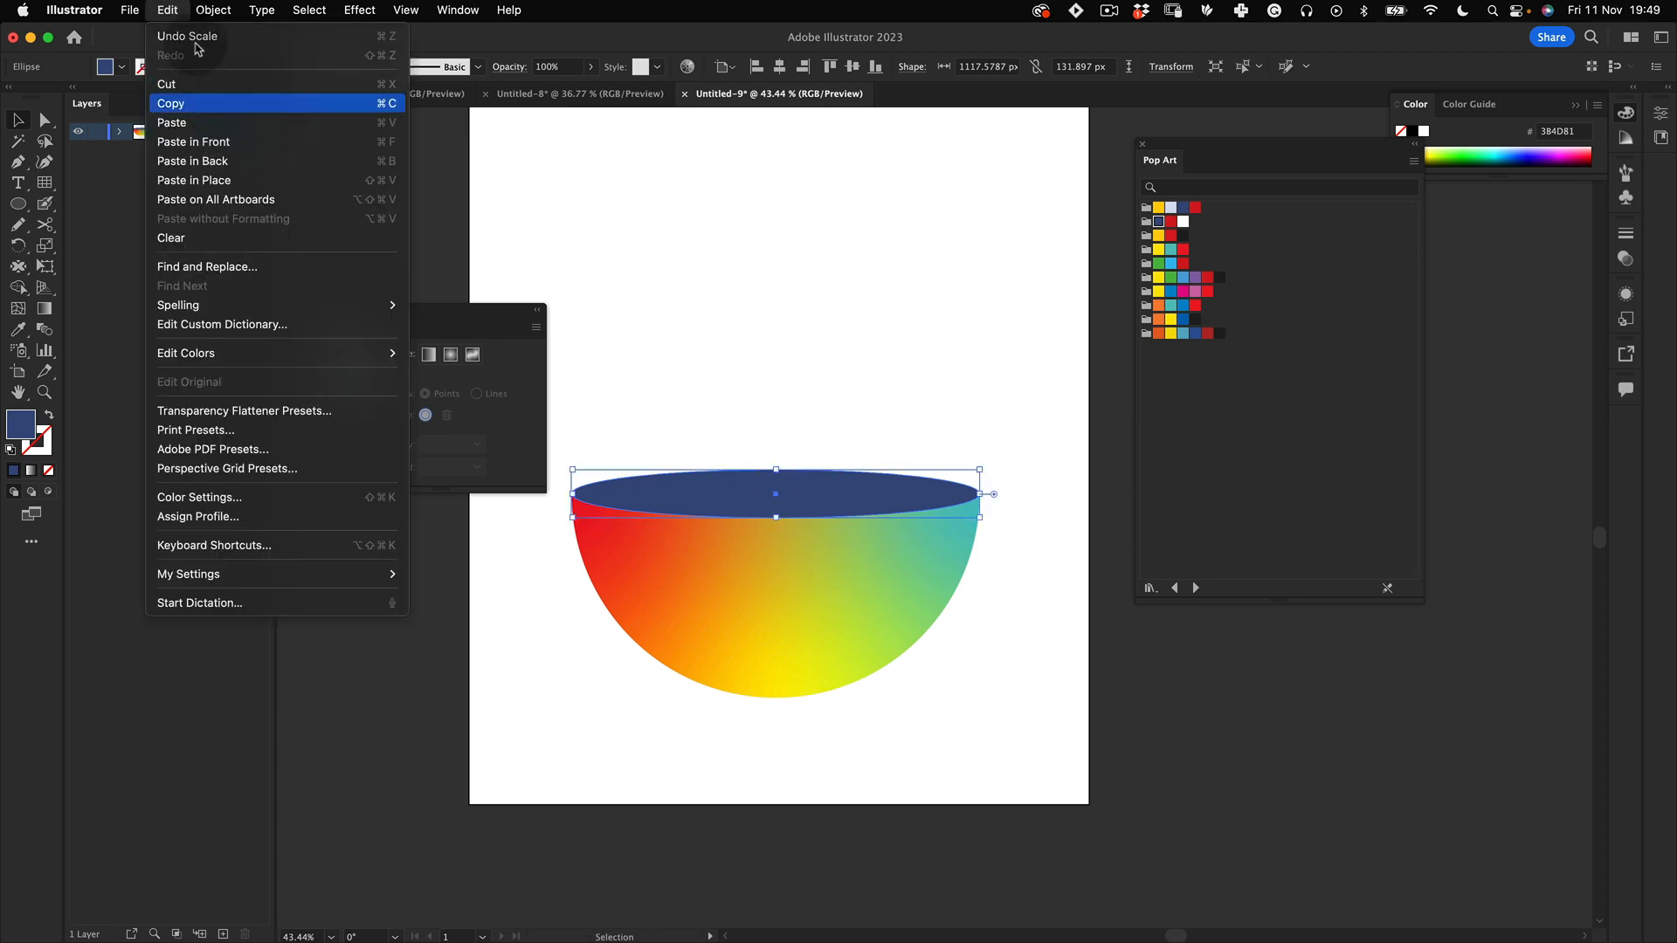
{"action": "left_click", "coordinate": [807, 366]}
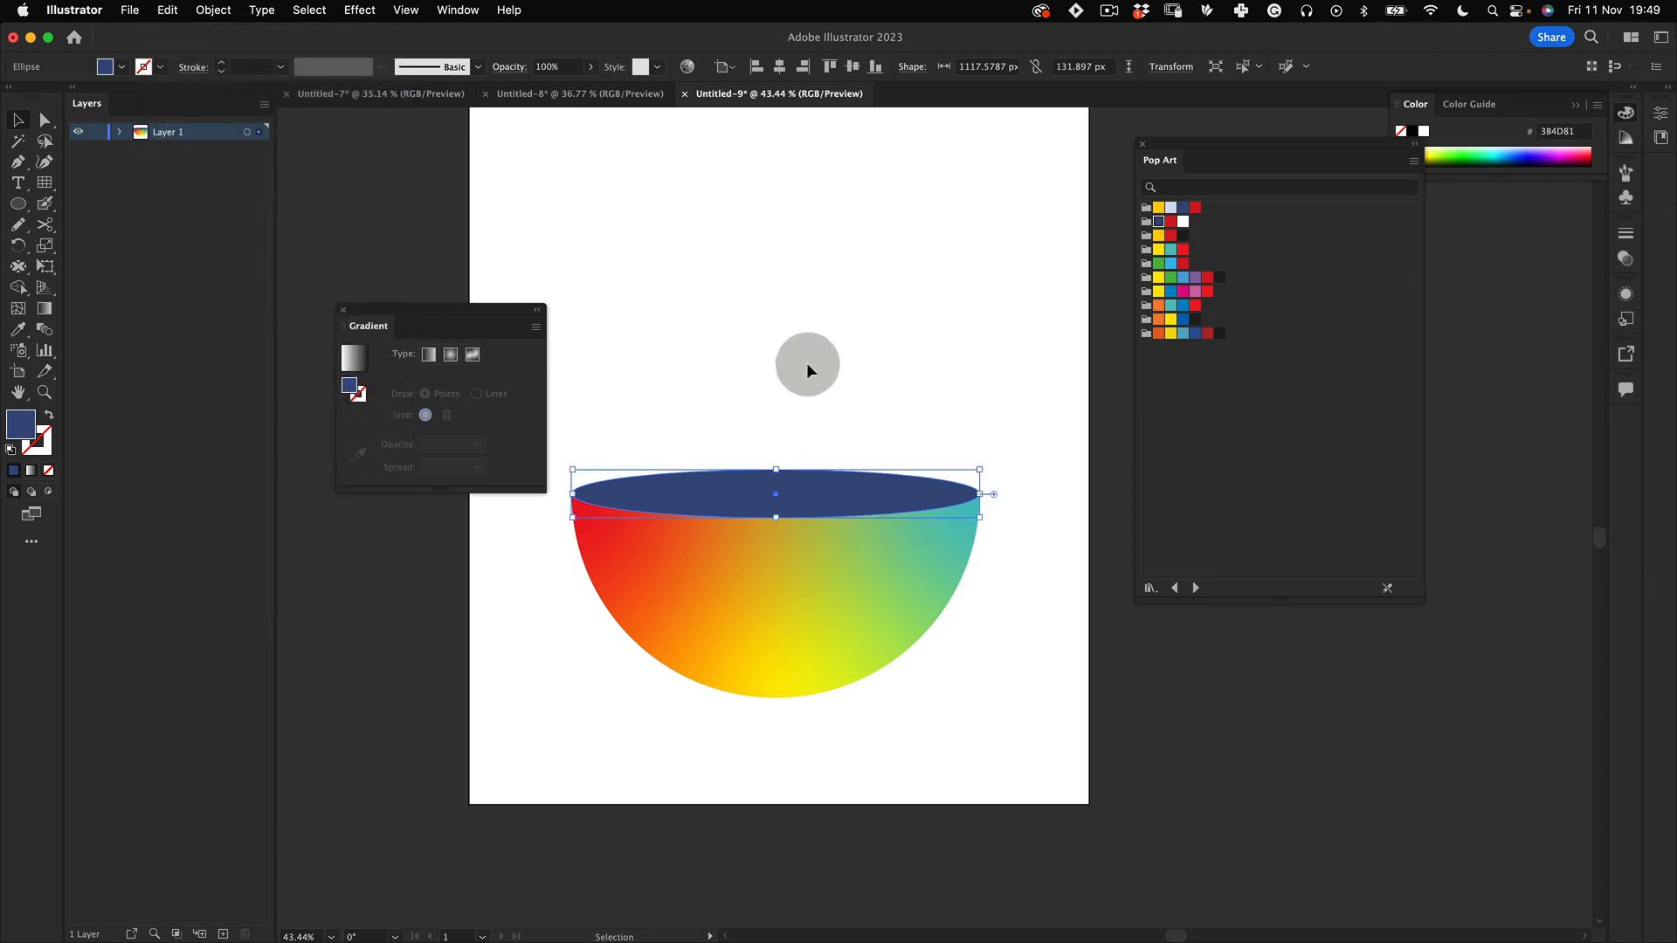
{"action": "right_click", "coordinate": [872, 488]}
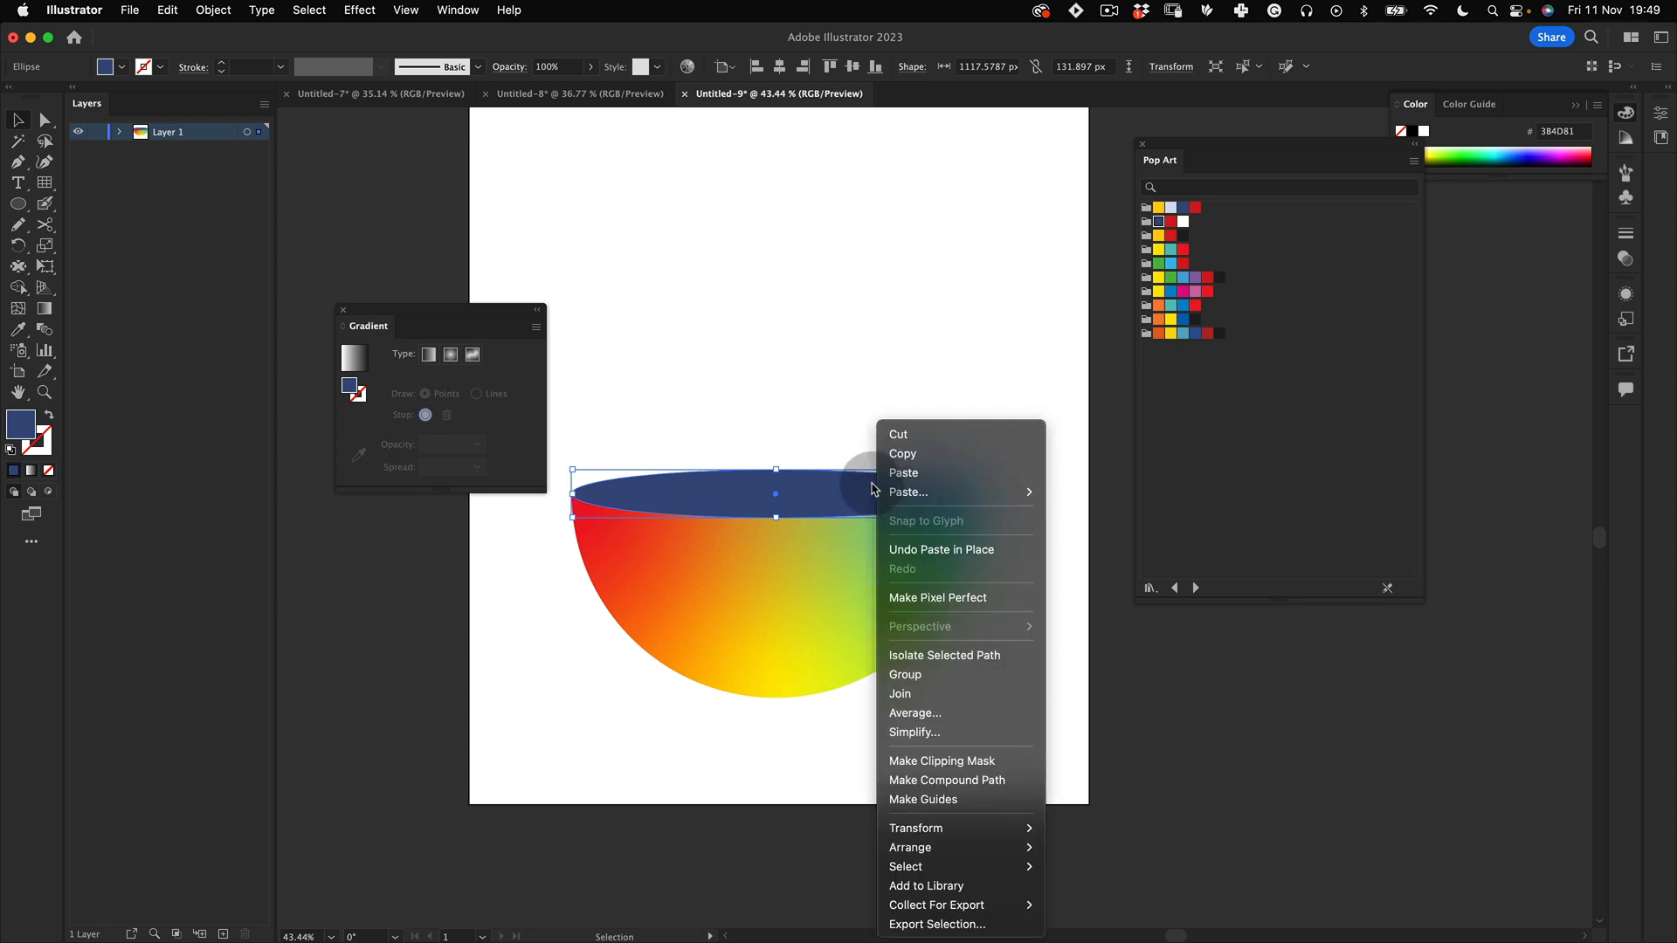
{"action": "mouse_move", "coordinate": [977, 828]}
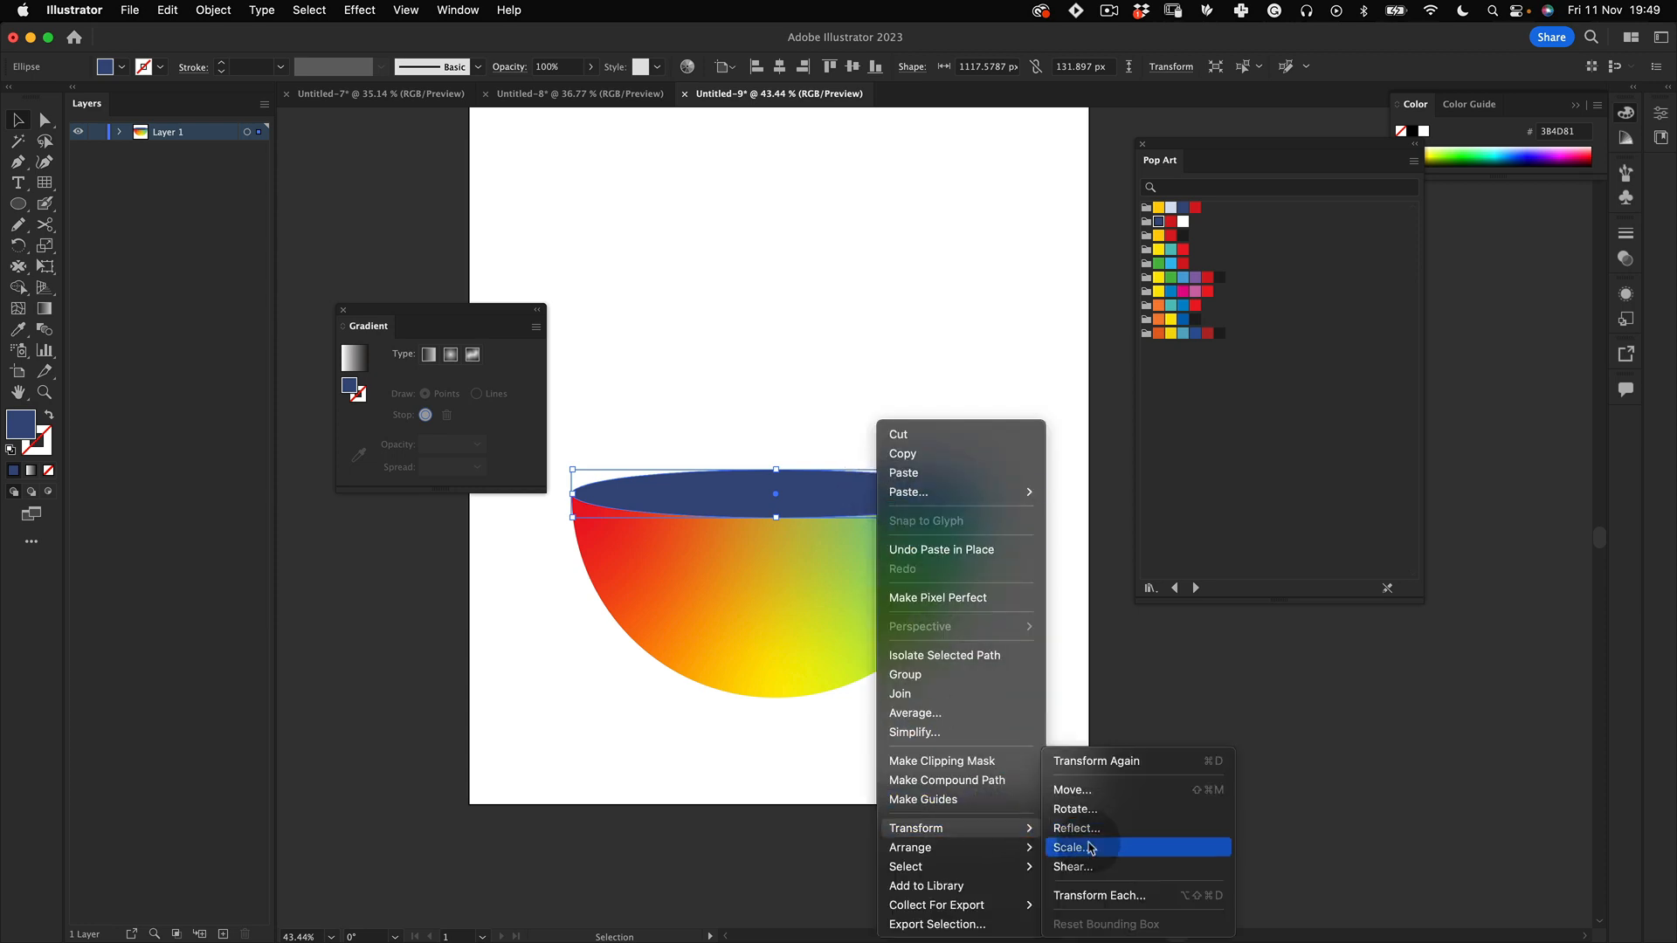
{"action": "left_click", "coordinate": [1071, 847]}
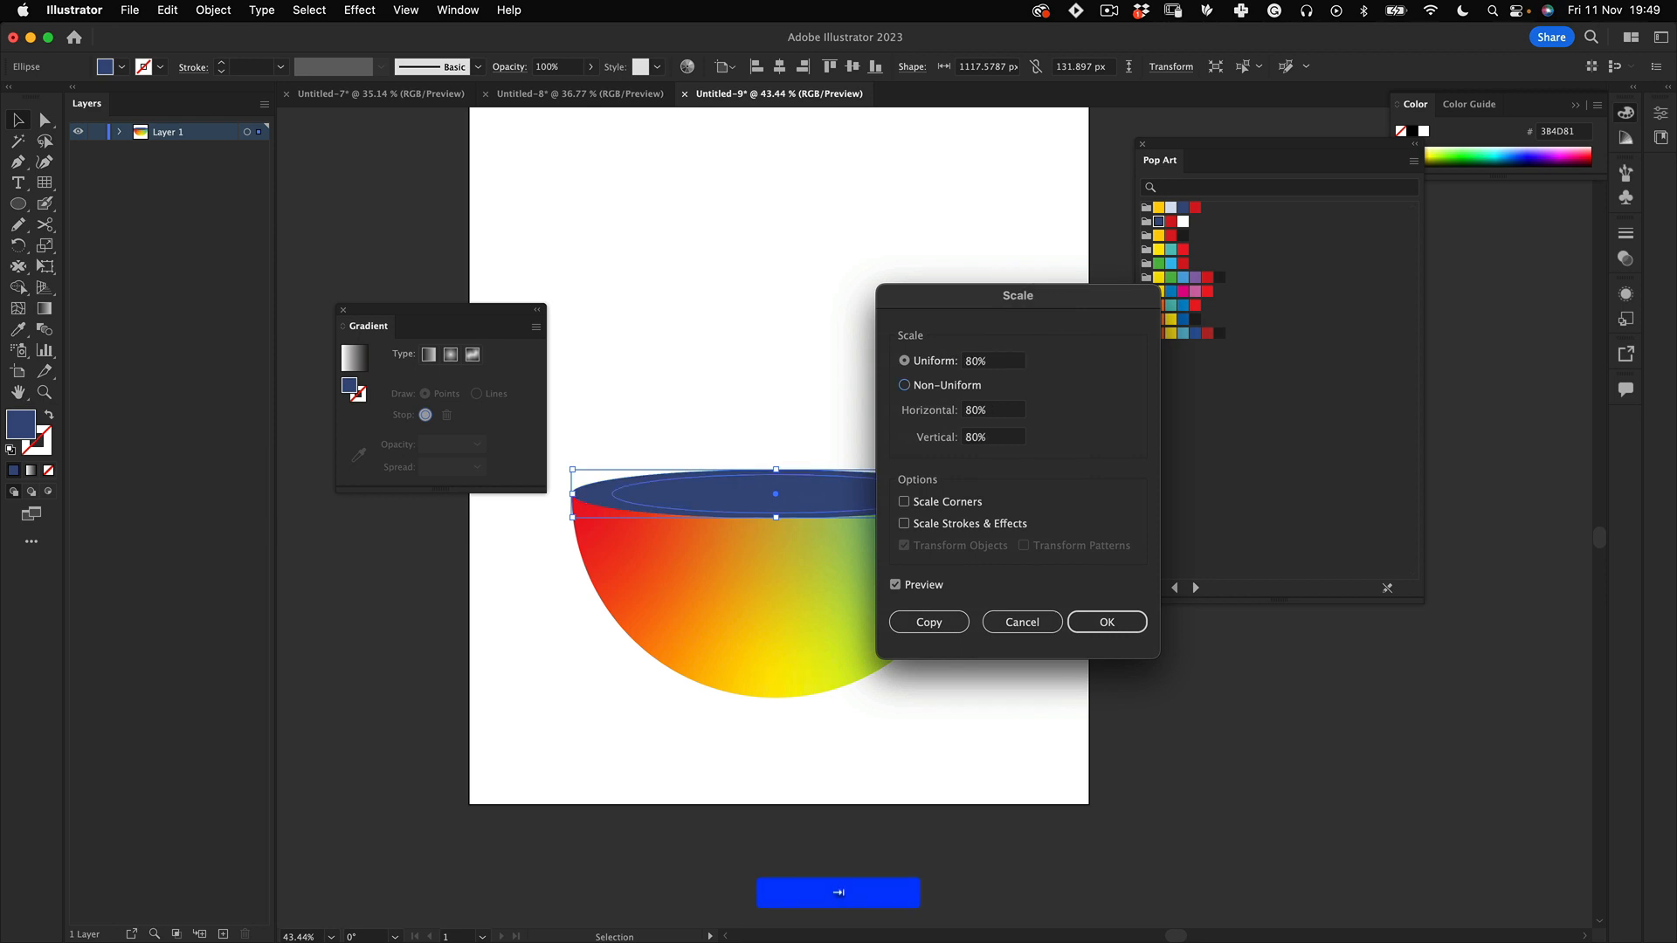
{"action": "left_click", "coordinate": [1106, 622]}
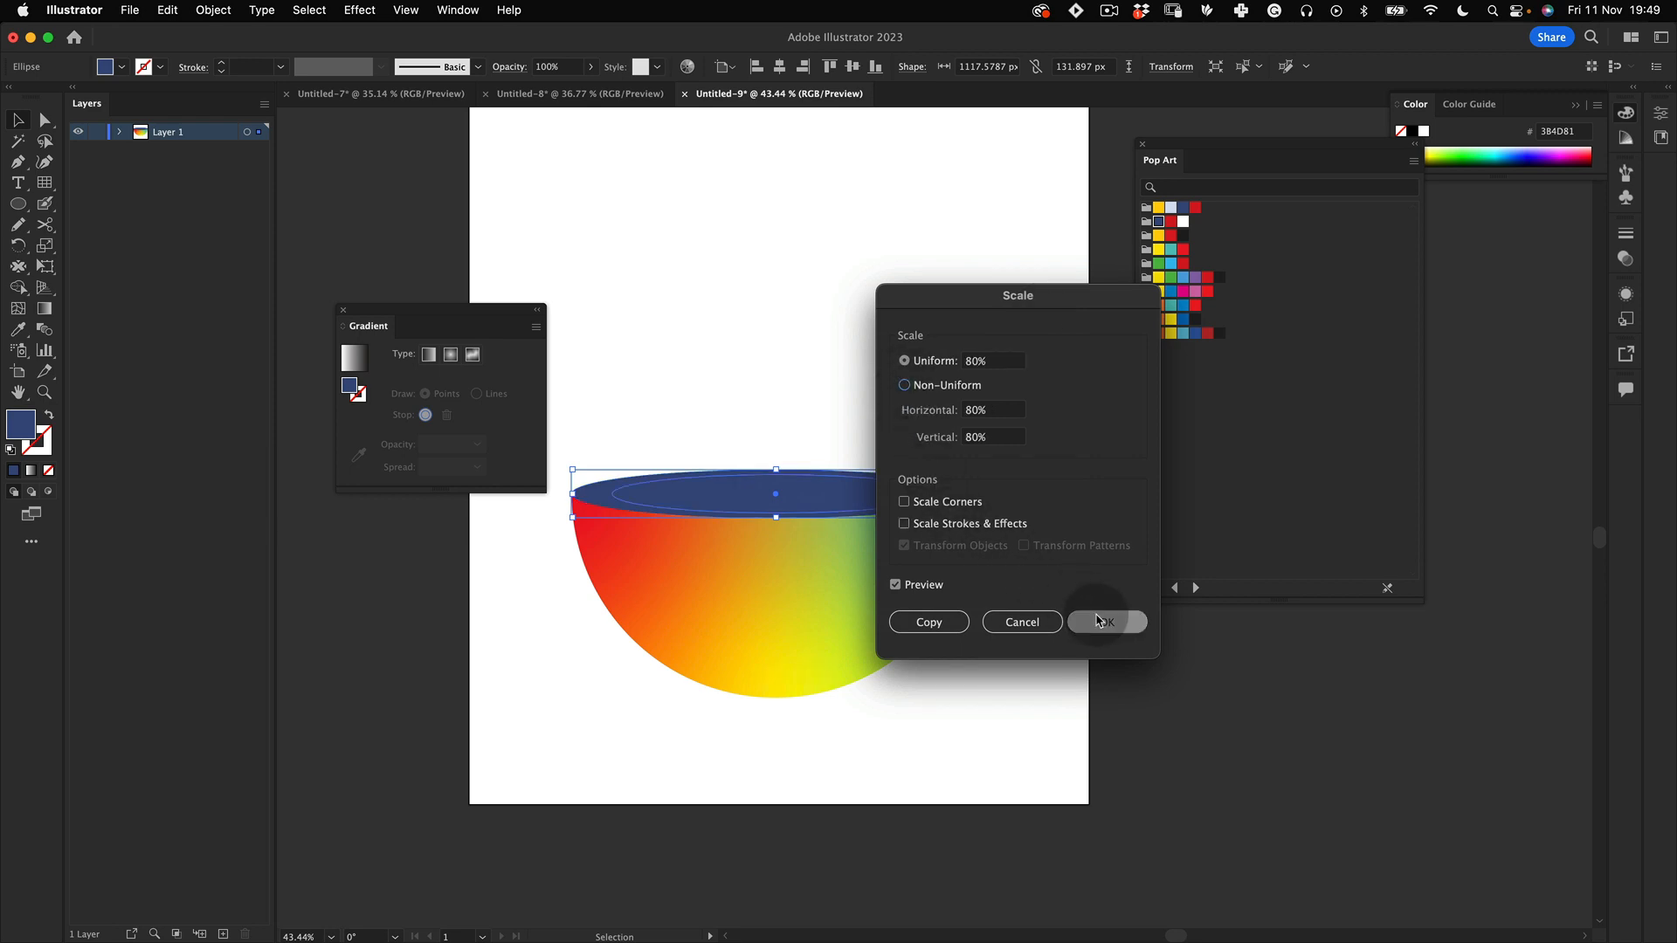
{"action": "left_click", "coordinate": [988, 689]}
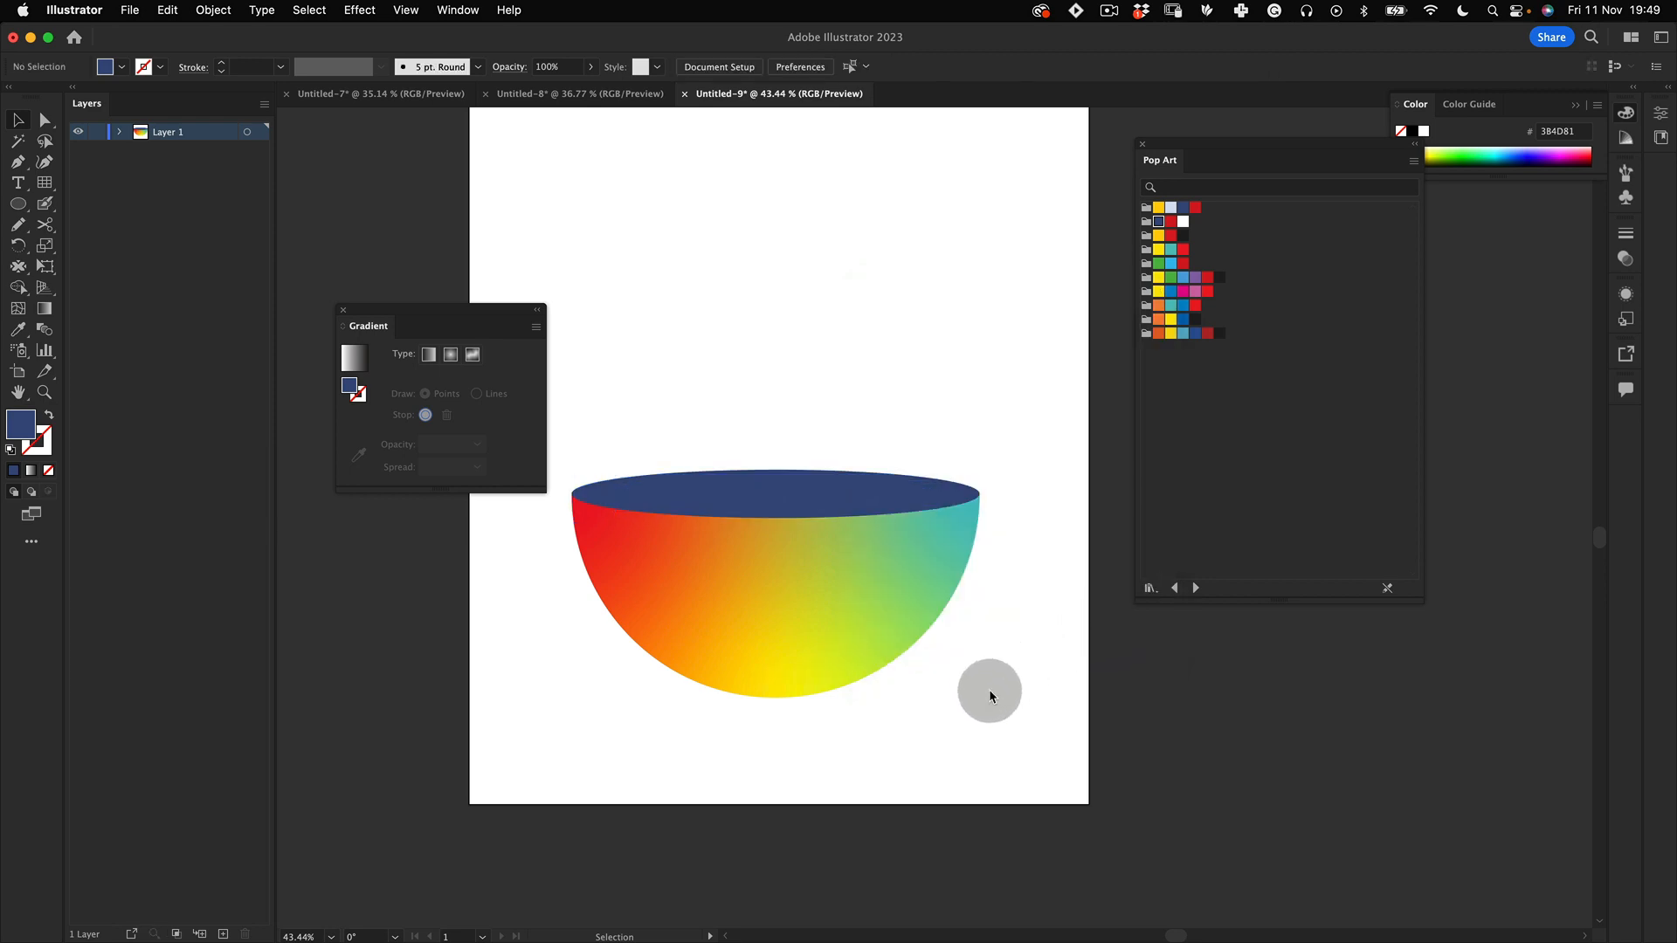
Step: Fill the smaller inner ellipse with the near-black Pop Art swatch 231F20
{"action": "left_click", "coordinate": [891, 496]}
{"action": "left_click", "coordinate": [1184, 236]}
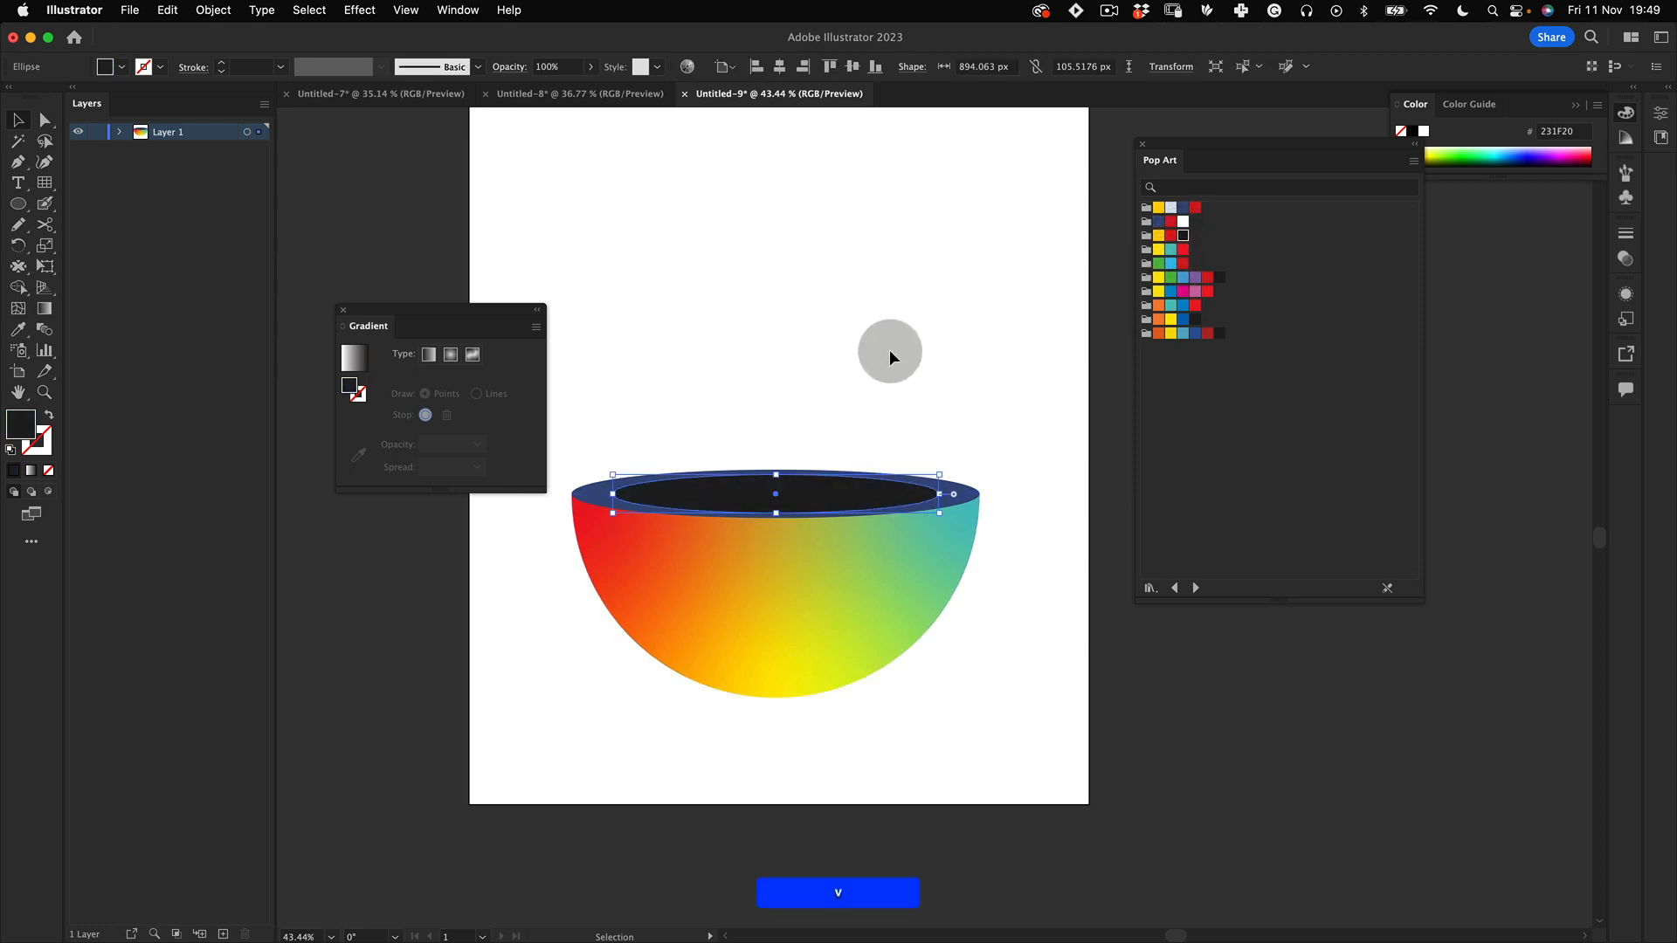
{"action": "left_click", "coordinate": [1036, 816]}
{"action": "key", "text": "z"}
{"action": "left_click_drag", "start_coordinate": [823, 422], "coordinate": [829, 476]}
{"action": "key", "text": "v"}
Step: Clear the floating panels off the artboard and widen the black ellipse about its center to about 1021 px, leaving a thin blue rim
{"action": "left_click", "coordinate": [830, 498]}
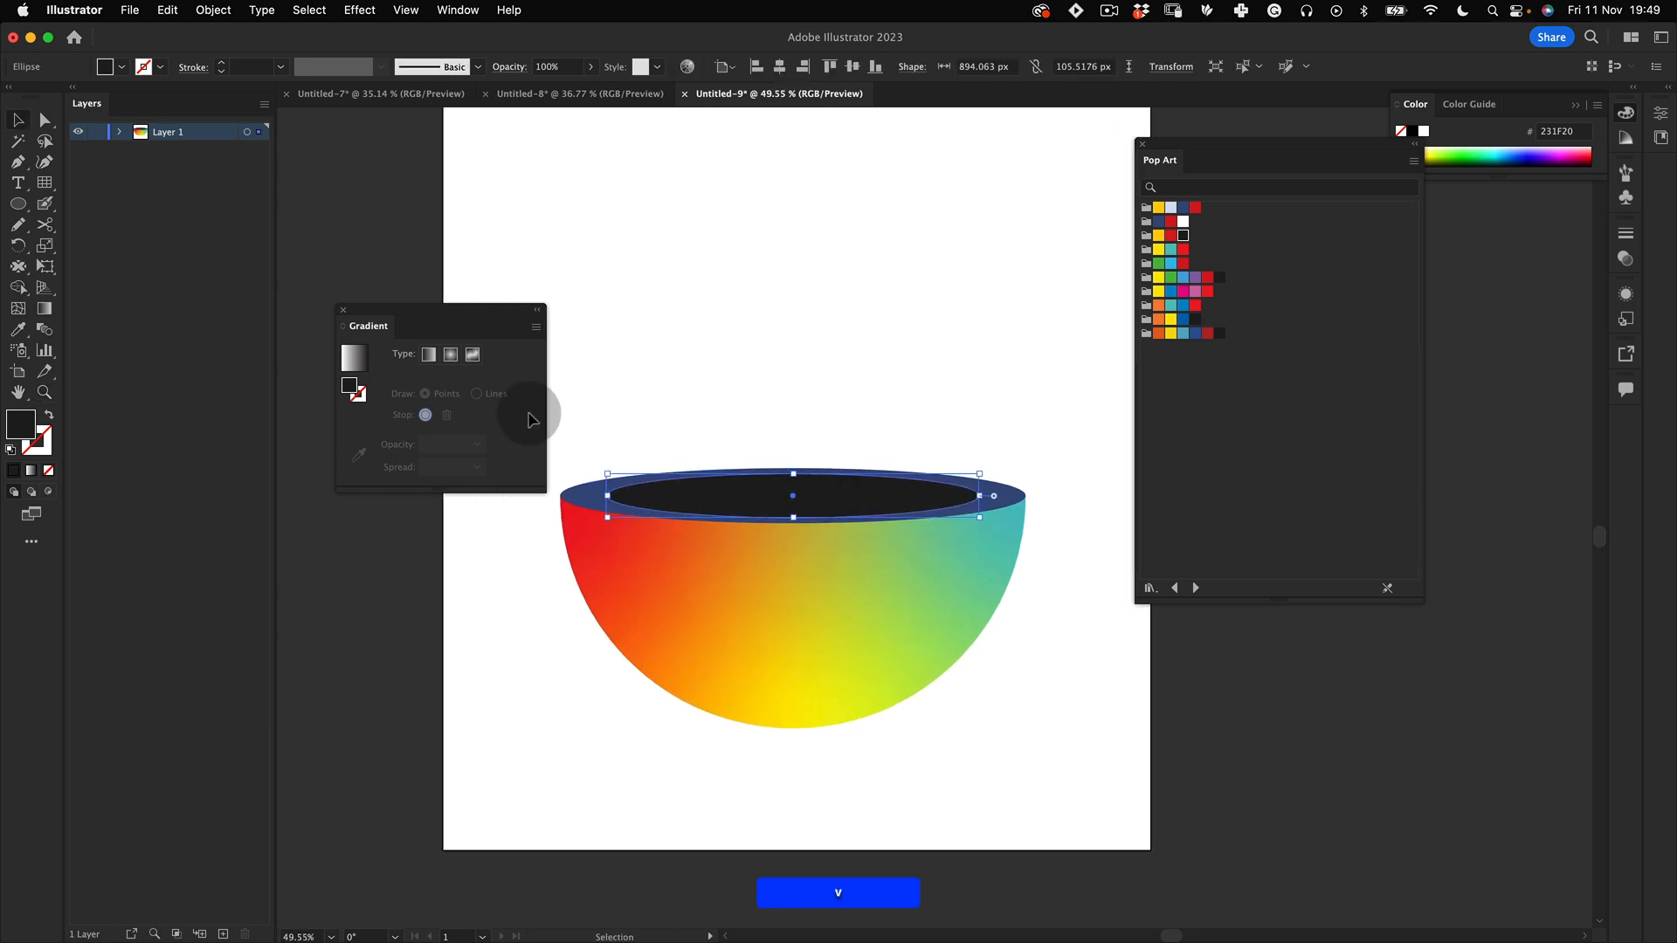
{"action": "left_click", "coordinate": [344, 310]}
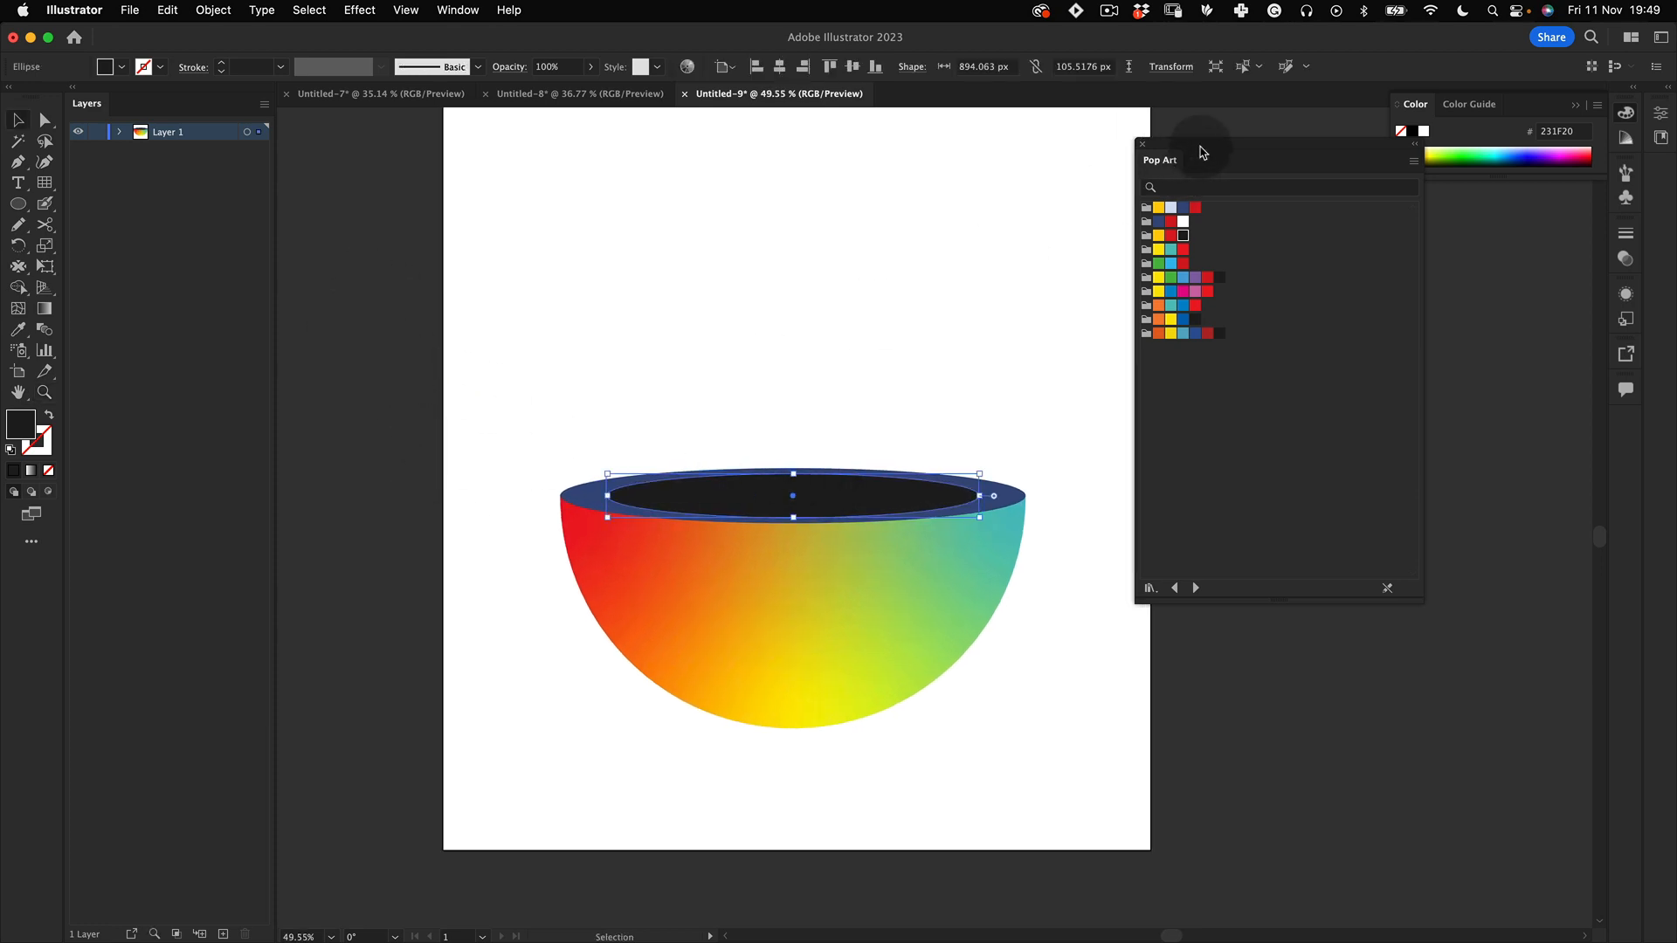
{"action": "left_click_drag", "start_coordinate": [1203, 153], "coordinate": [1305, 220]}
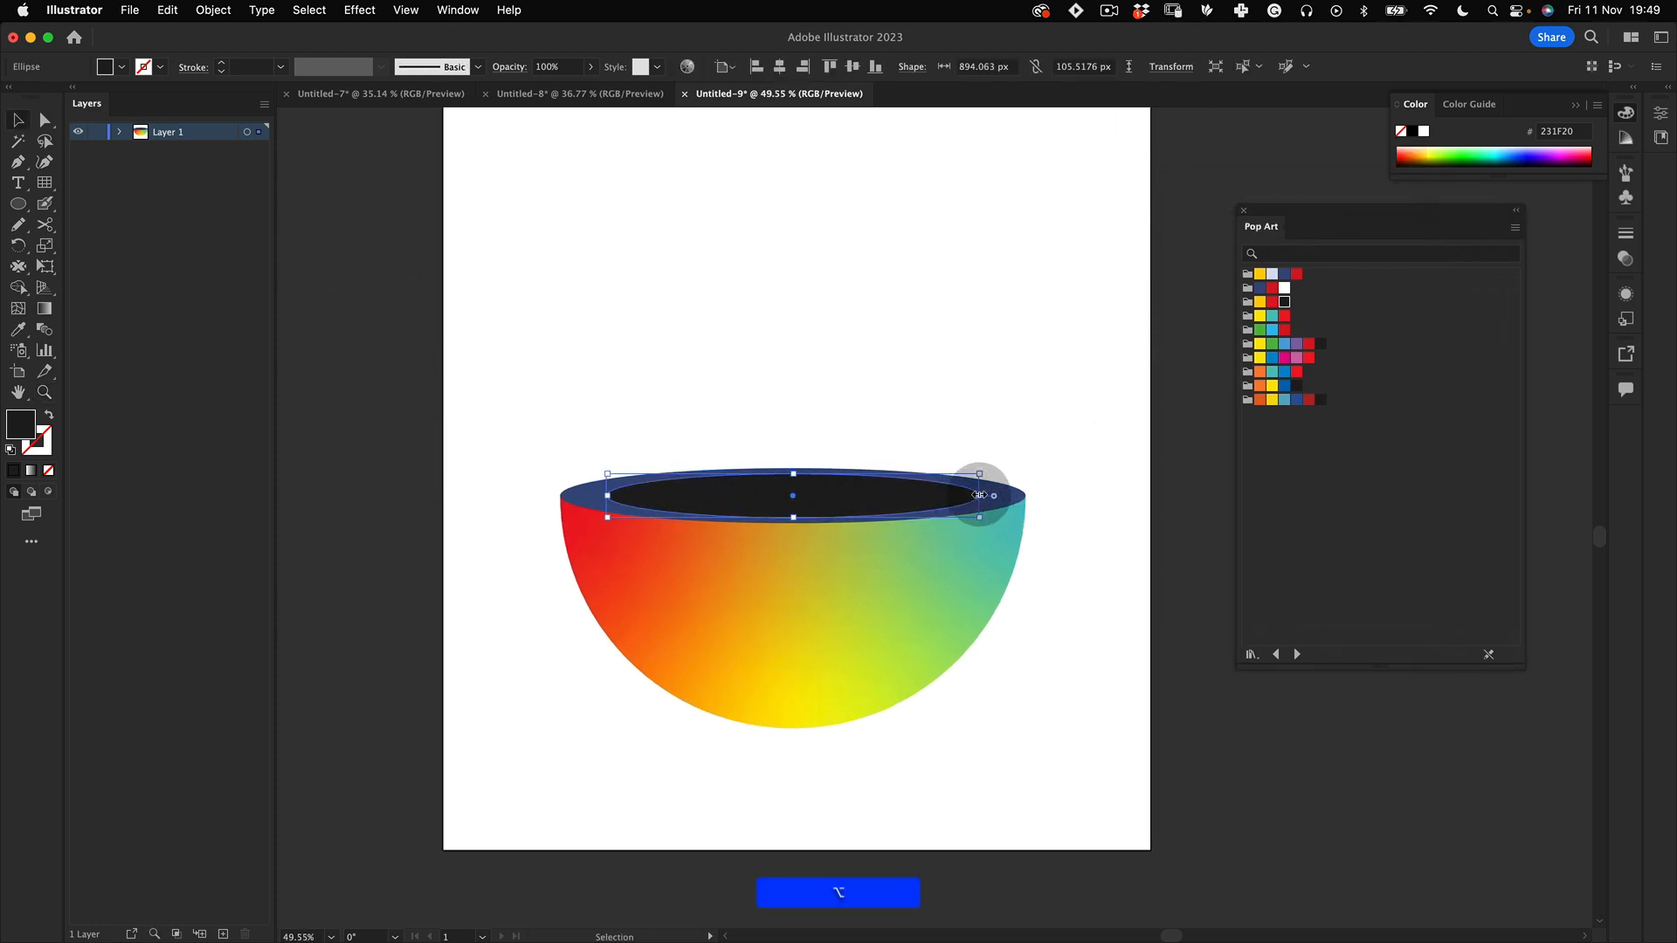
{"action": "left_click_drag", "start_coordinate": [978, 495], "coordinate": [993, 497]}
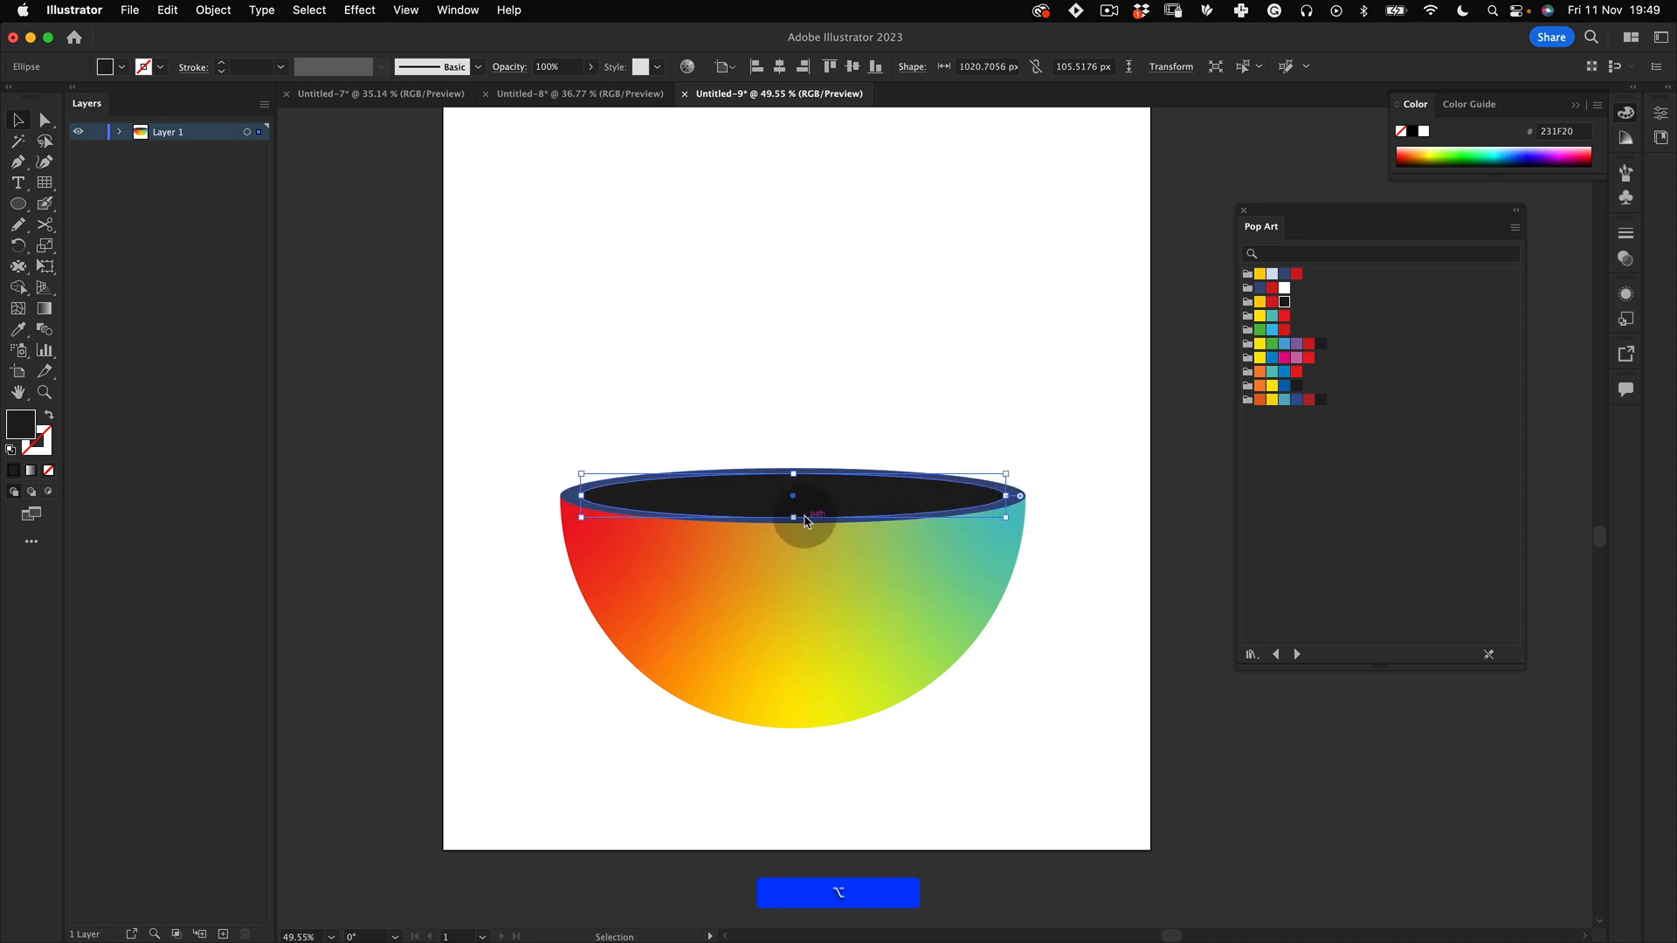
{"action": "left_click_drag", "start_coordinate": [794, 517], "coordinate": [793, 518]}
{"action": "left_click", "coordinate": [836, 391]}
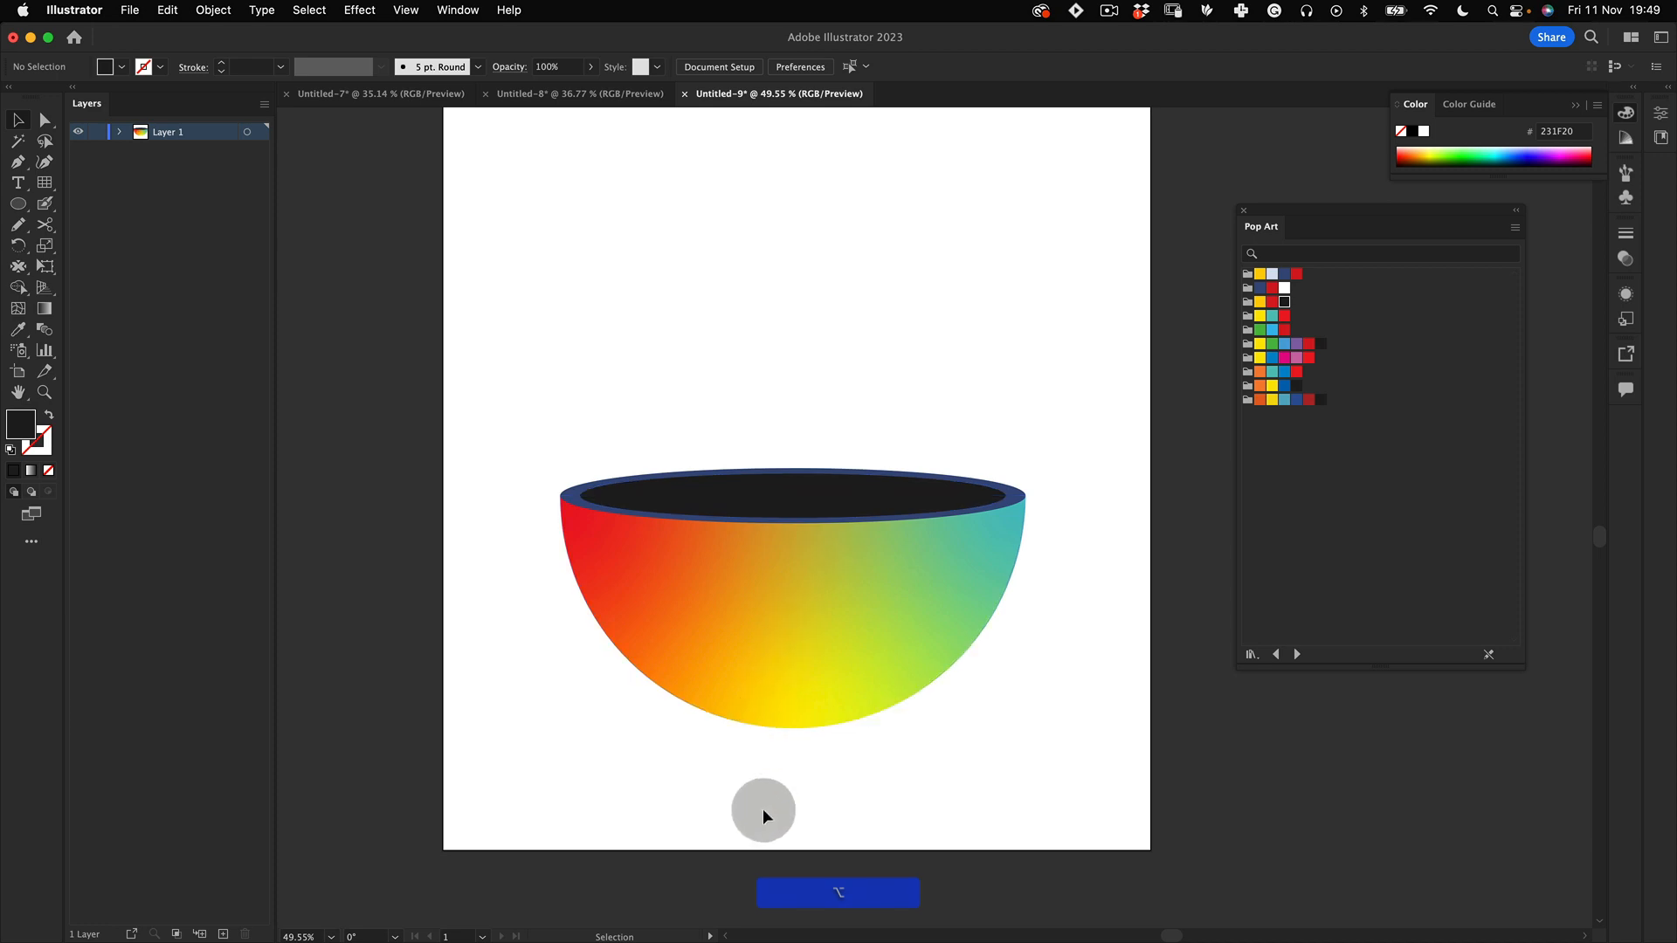
Step: Group the gradient half circle with both rim ellipses into one bowl
{"action": "key", "text": "z"}
{"action": "left_click_drag", "start_coordinate": [914, 437], "coordinate": [851, 415]}
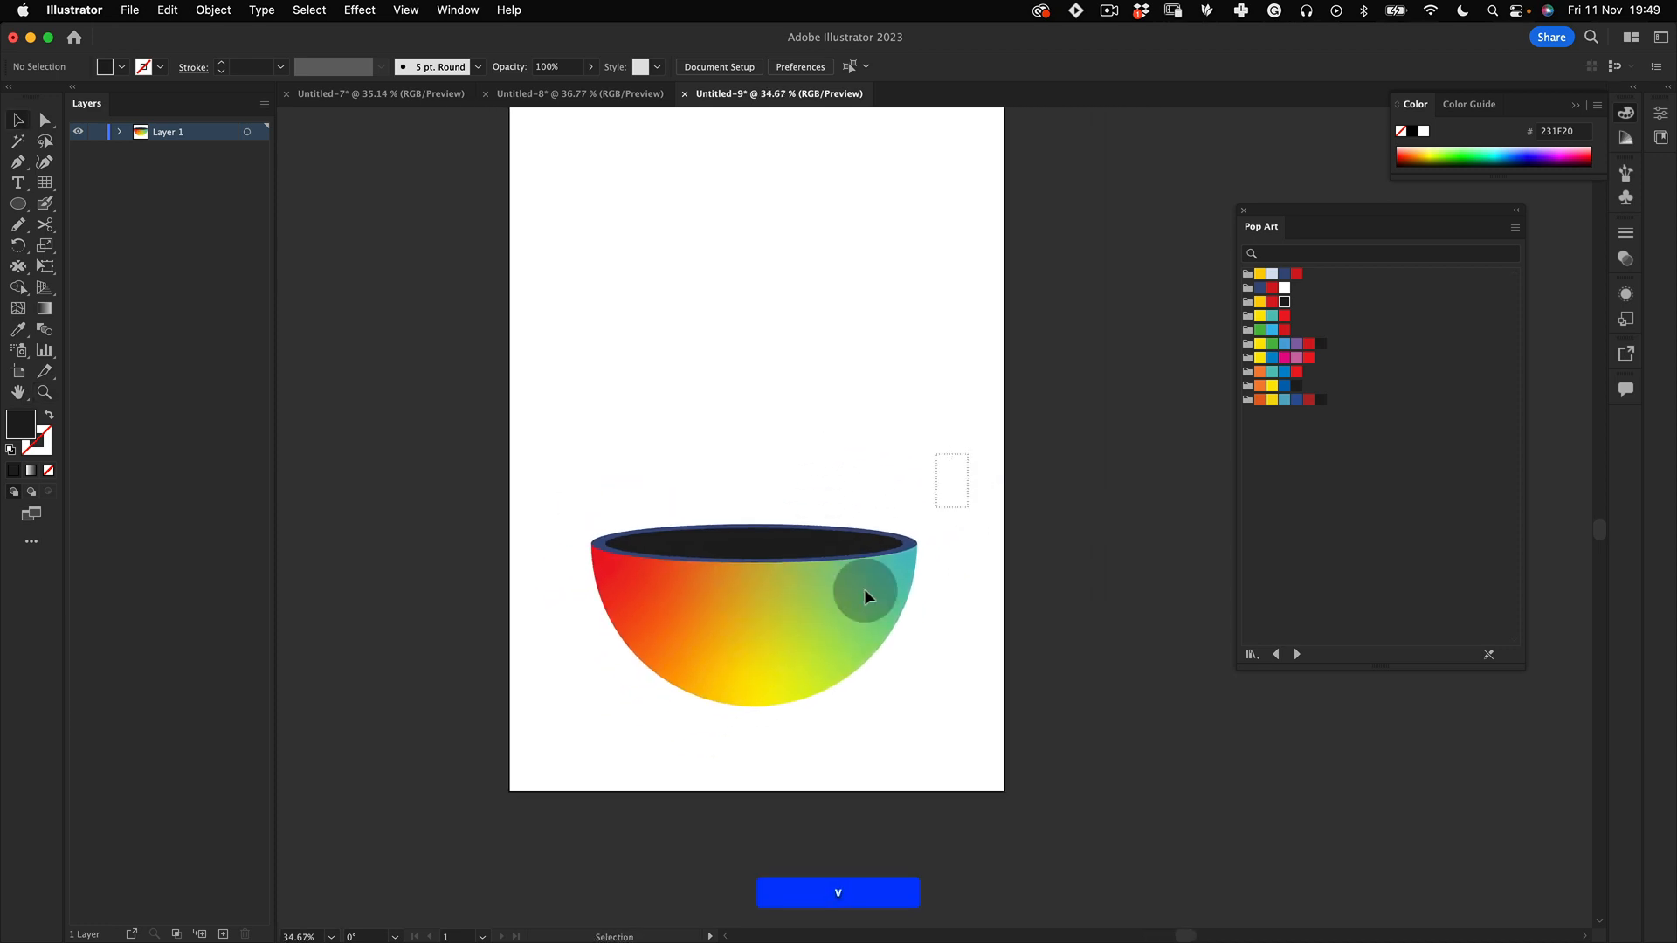
{"action": "left_click", "coordinate": [749, 592]}
{"action": "right_click", "coordinate": [753, 574]}
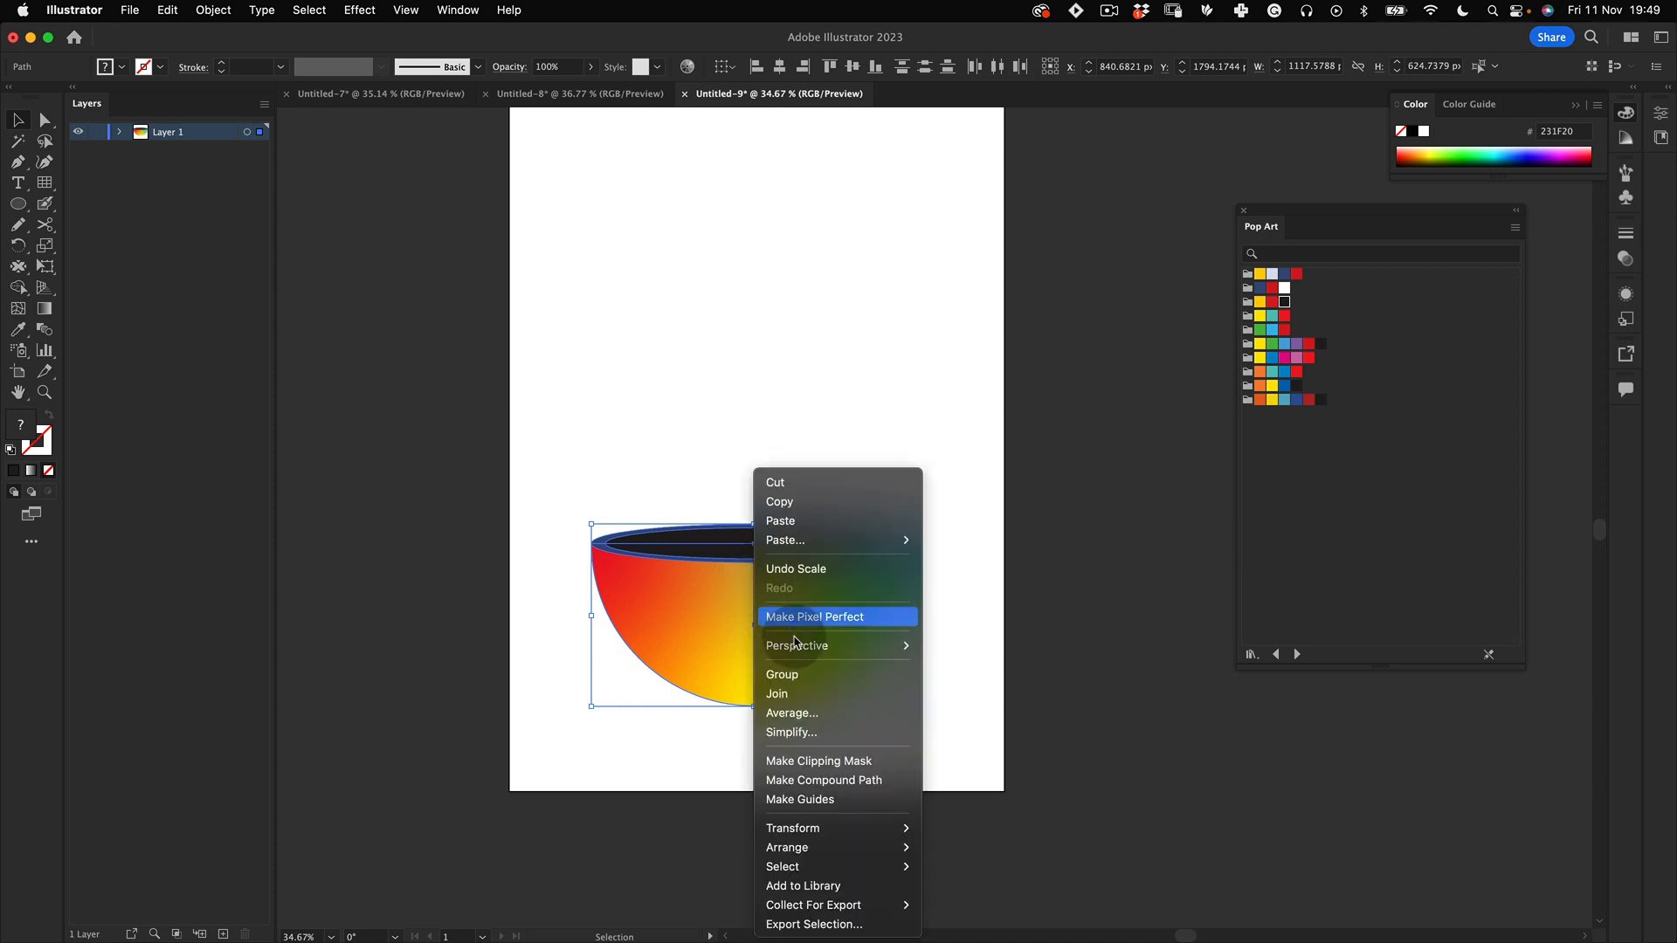
{"action": "left_click", "coordinate": [783, 674]}
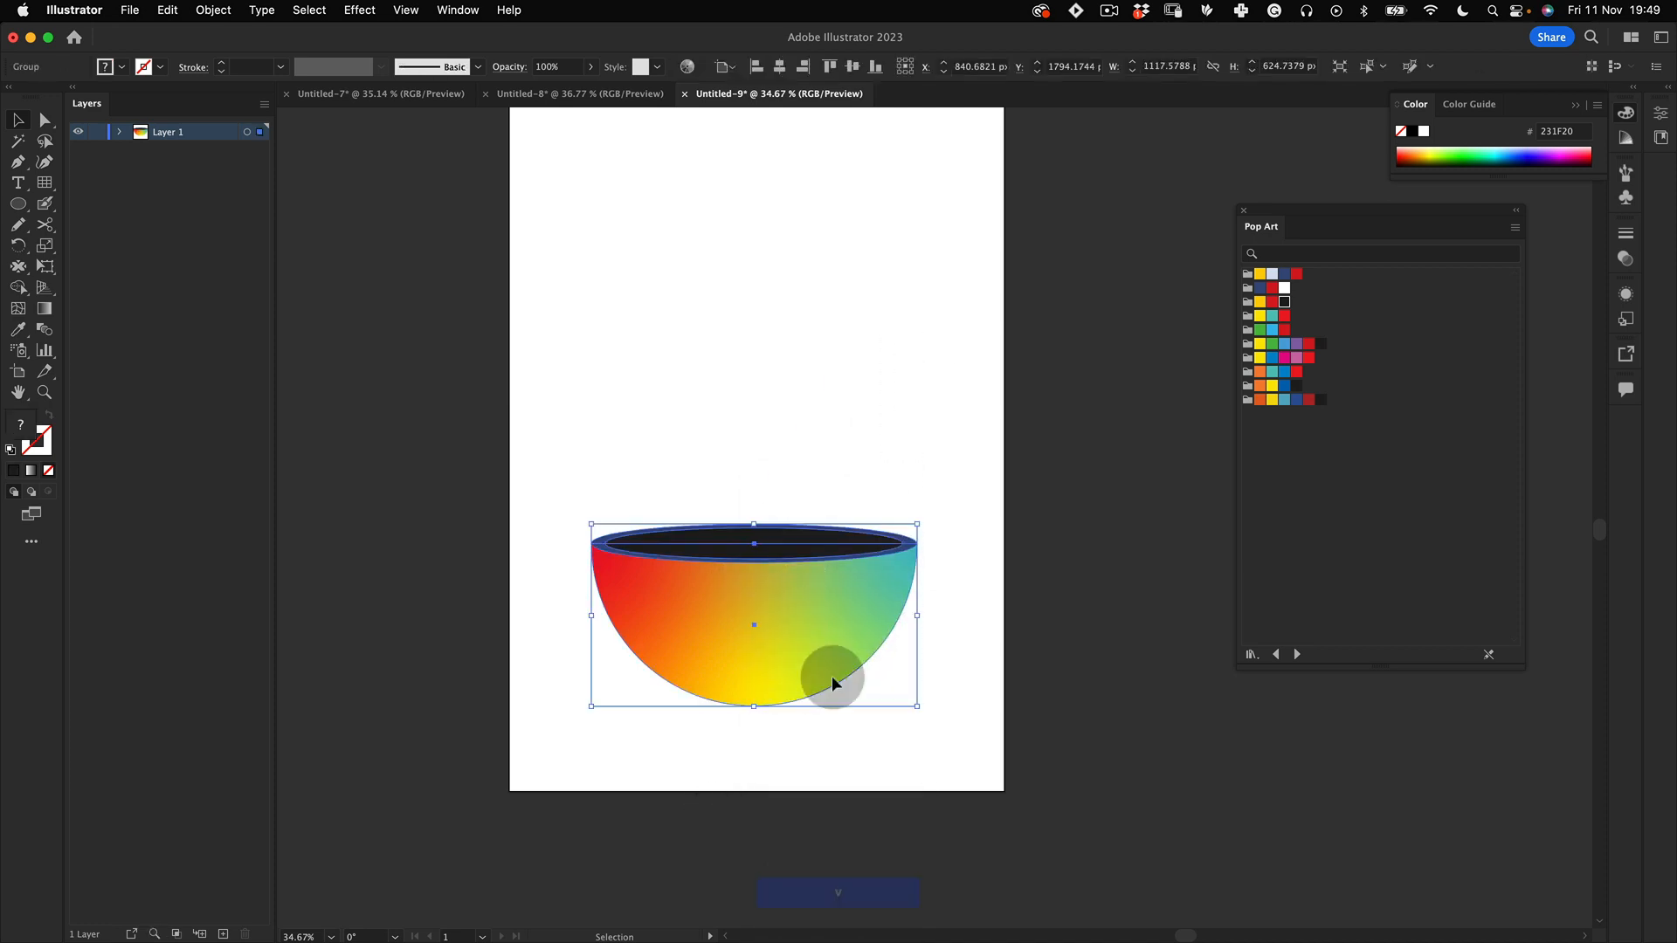
Step: Duplicate the bowl straight upward twice to build a vertical stack of three overlapping bowls
{"action": "scroll", "coordinate": [832, 676], "scroll_direction": "up", "scroll_amount": 5}
{"action": "left_click_drag", "start_coordinate": [814, 753], "coordinate": [846, 458]}
{"action": "left_click", "coordinate": [917, 568]}
{"action": "left_click", "coordinate": [963, 356]}
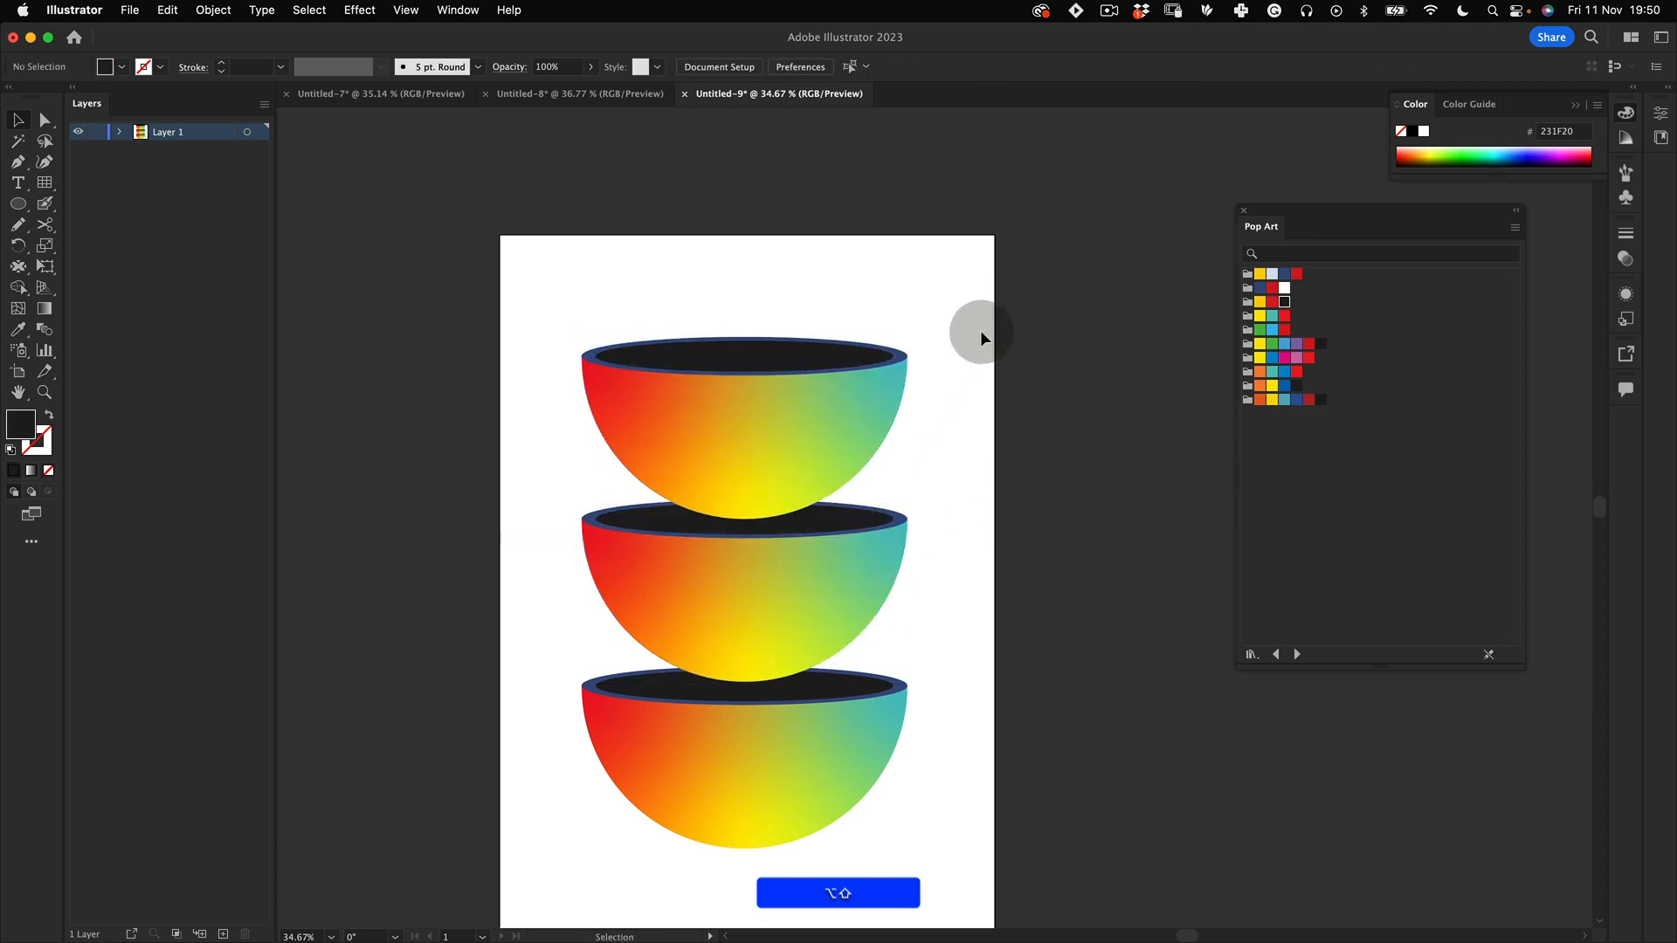
Step: Nudge the middle bowl and the top bowl slightly downward so each sits inside the bowl below
{"action": "left_click", "coordinate": [884, 592]}
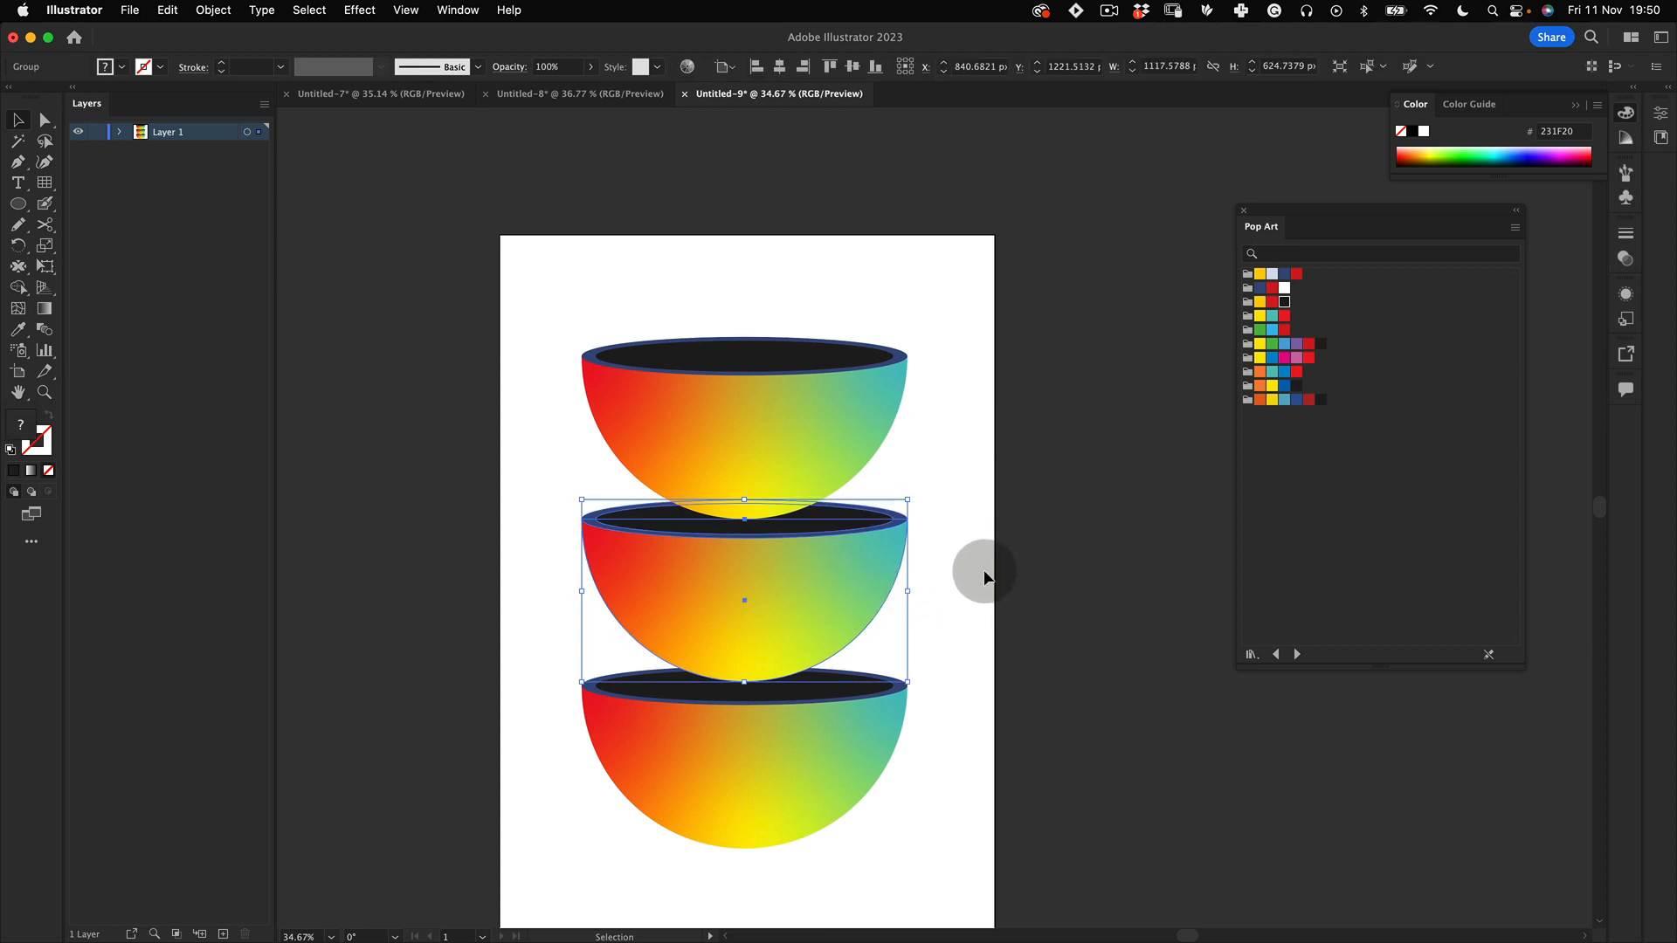
{"action": "left_click_drag", "start_coordinate": [873, 589], "coordinate": [873, 599]}
{"action": "left_click", "coordinate": [827, 428]}
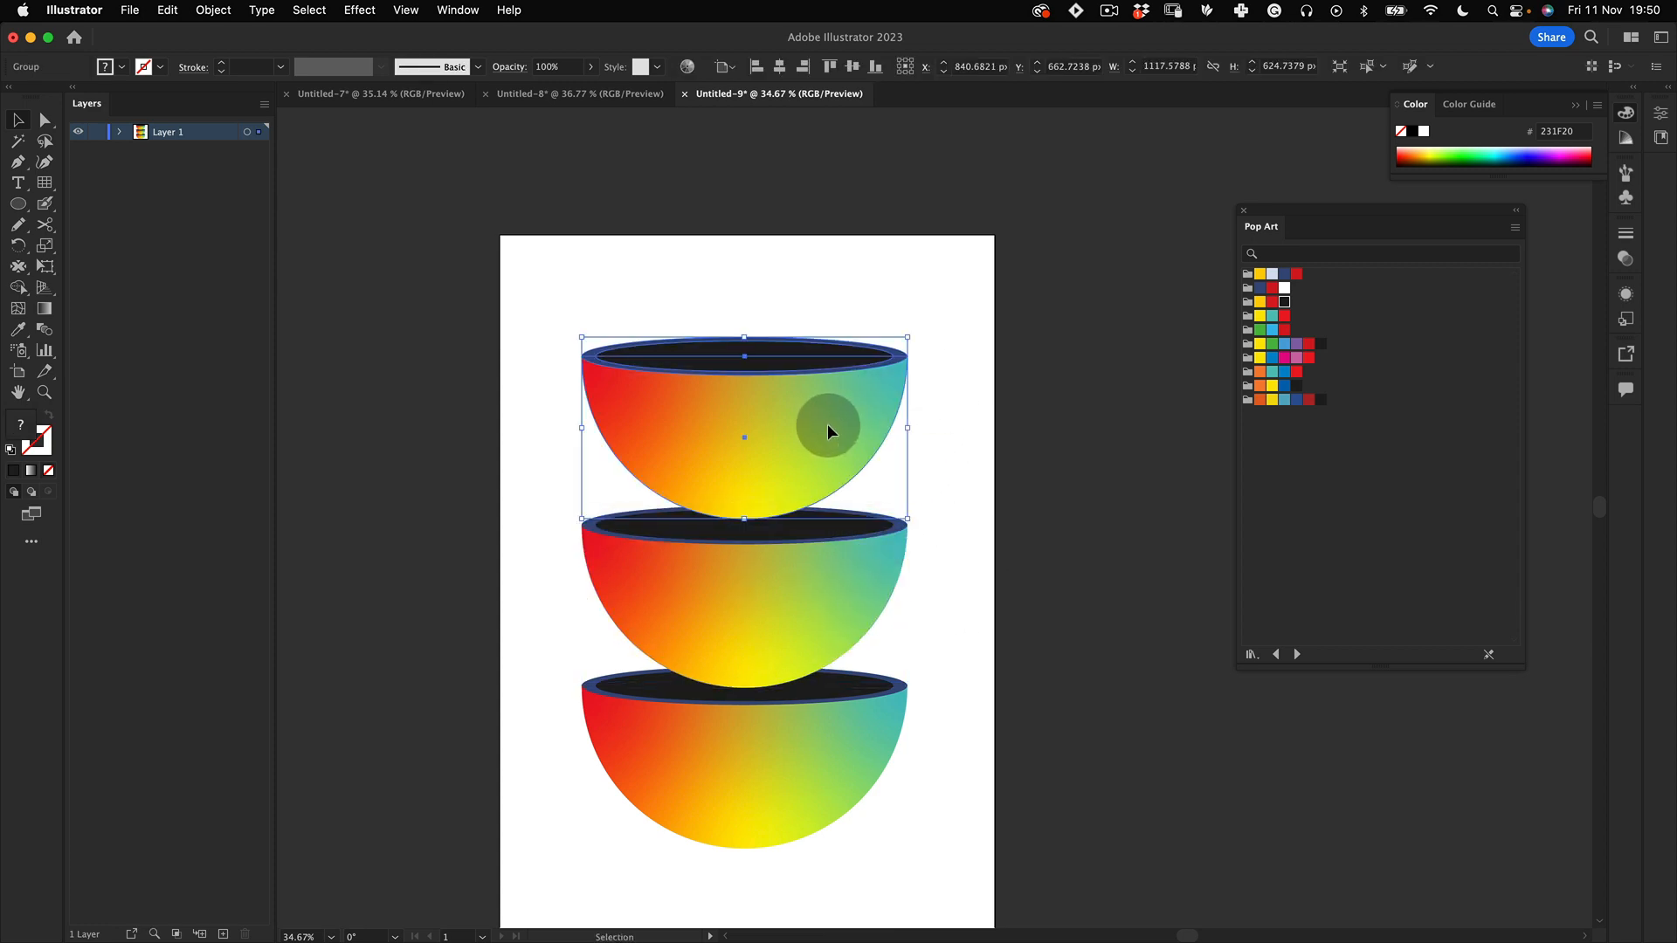
{"action": "left_click_drag", "start_coordinate": [827, 426], "coordinate": [827, 432]}
Step: Move the three-bowl stack lower on the artboard and duplicate its top bowl straight up as a fourth bowl
{"action": "left_click_drag", "start_coordinate": [954, 303], "coordinate": [729, 747]}
{"action": "left_click_drag", "start_coordinate": [762, 608], "coordinate": [782, 471]}
{"action": "scroll", "coordinate": [794, 432], "scroll_direction": "up", "scroll_amount": 3}
{"action": "left_click", "coordinate": [971, 318]}
{"action": "left_click", "coordinate": [777, 414]}
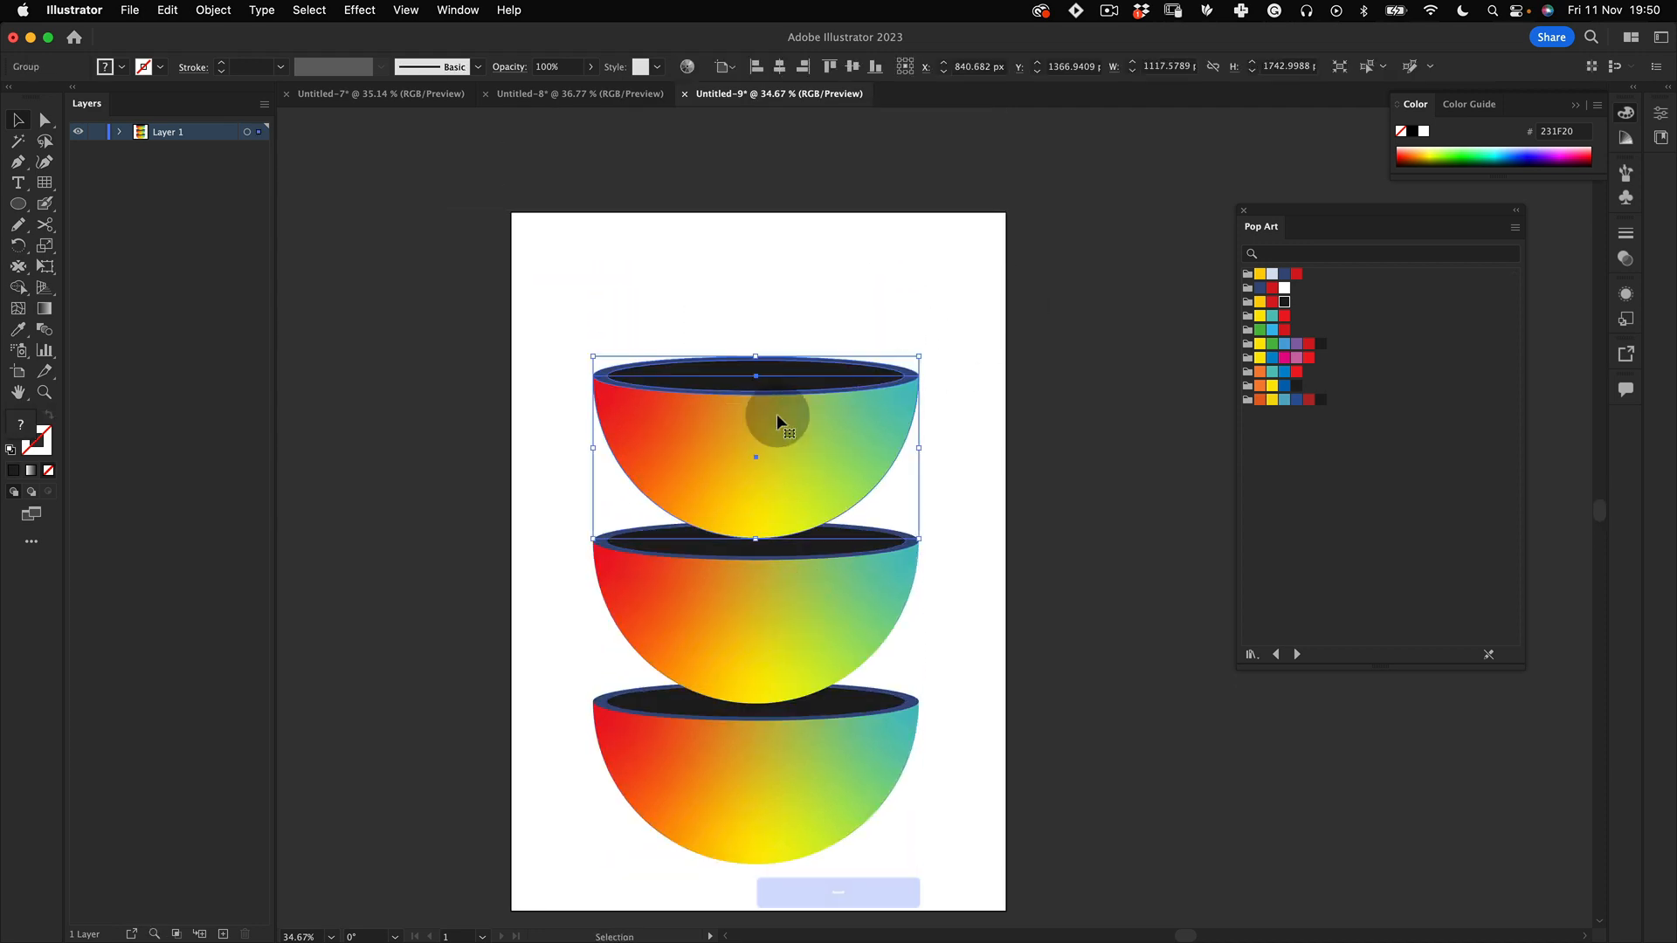
{"action": "left_click_drag", "start_coordinate": [777, 414], "coordinate": [812, 291]}
Step: Scale the four-bowl stack down proportionally to about 873 px wide and fit it within the artboard
{"action": "left_click_drag", "start_coordinate": [941, 179], "coordinate": [610, 812]}
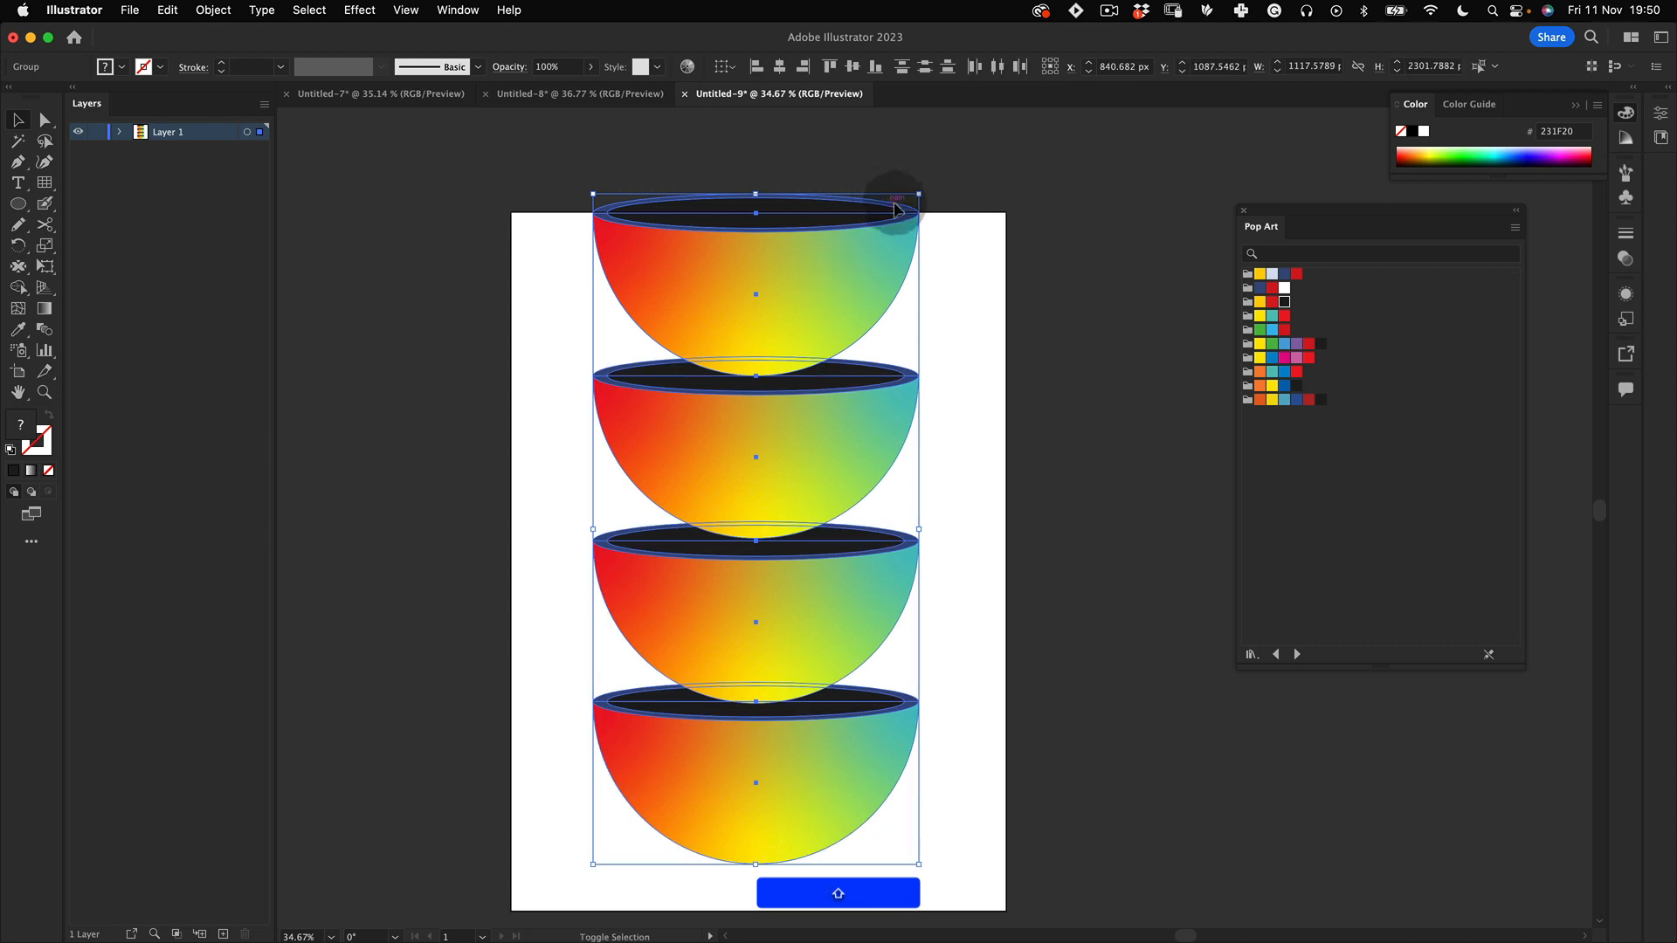
{"action": "right_click", "coordinate": [827, 269]}
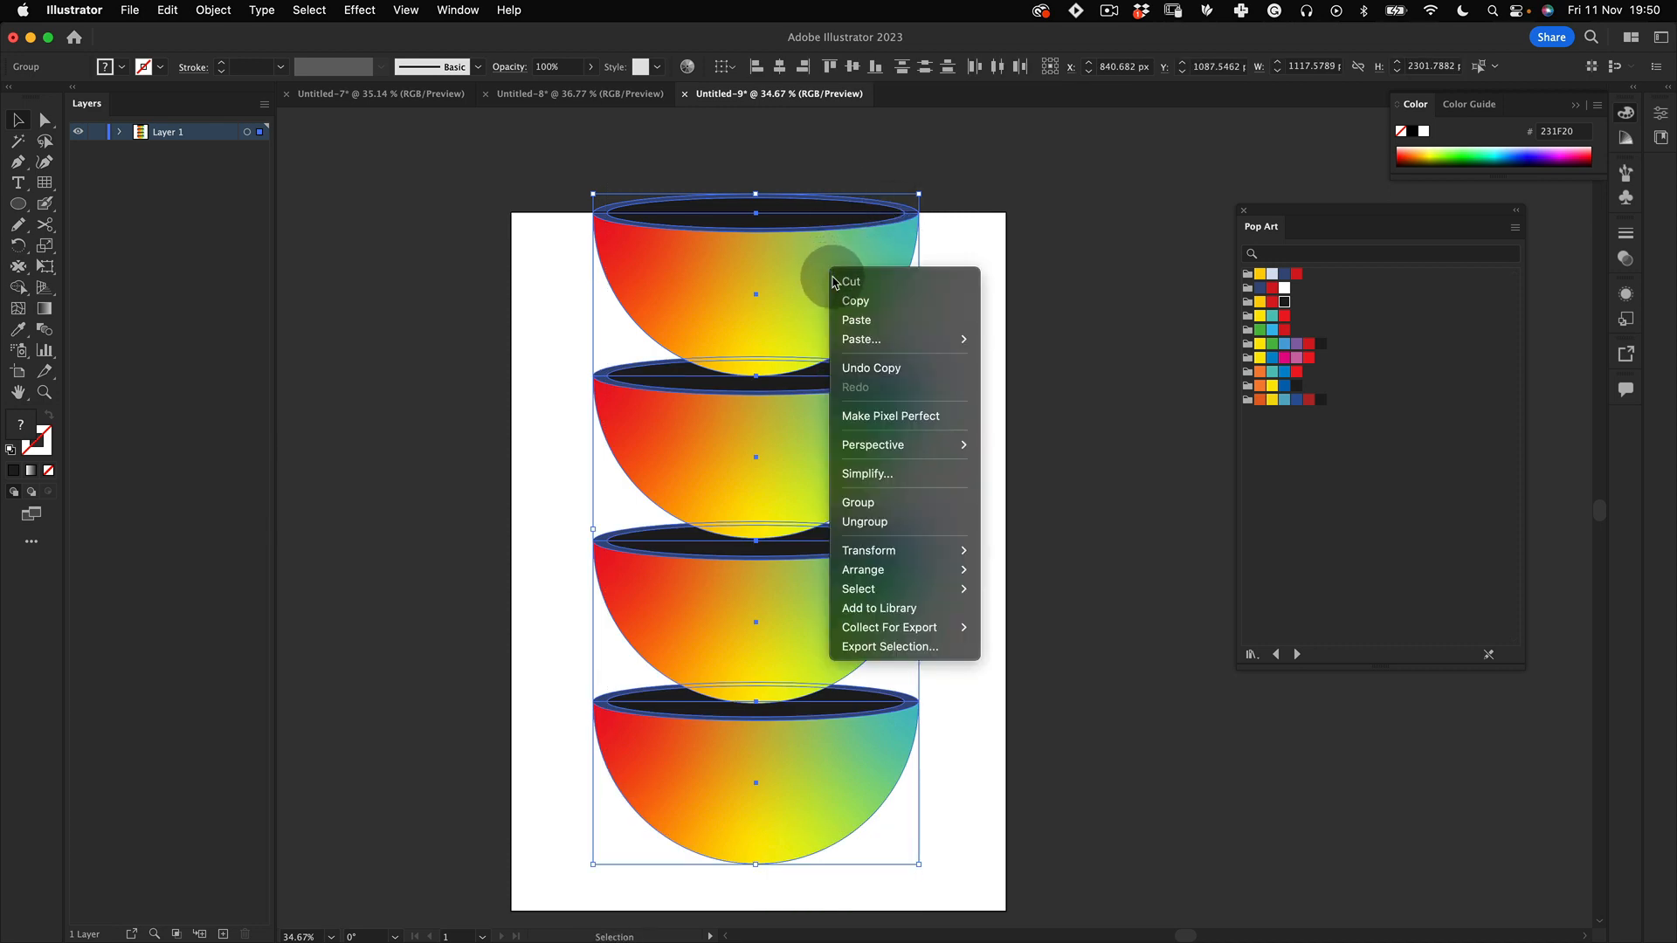
{"action": "left_click", "coordinate": [980, 231]}
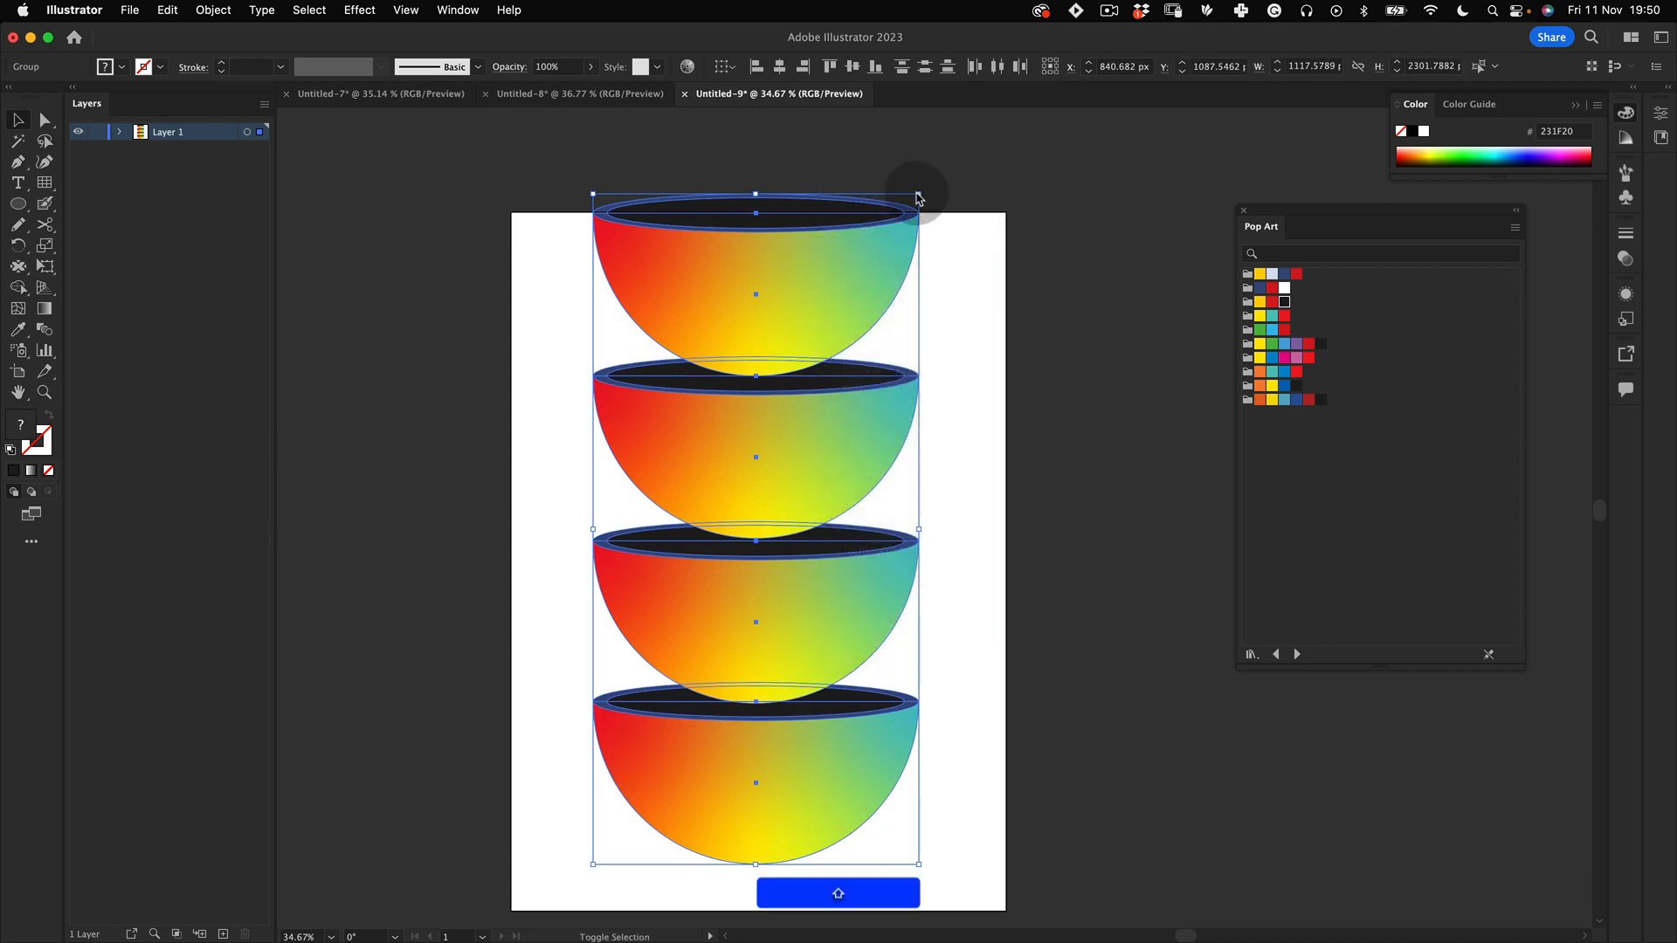
{"action": "left_click_drag", "start_coordinate": [917, 196], "coordinate": [882, 266]}
{"action": "left_click_drag", "start_coordinate": [812, 374], "coordinate": [813, 384]}
{"action": "left_click", "coordinate": [961, 310]}
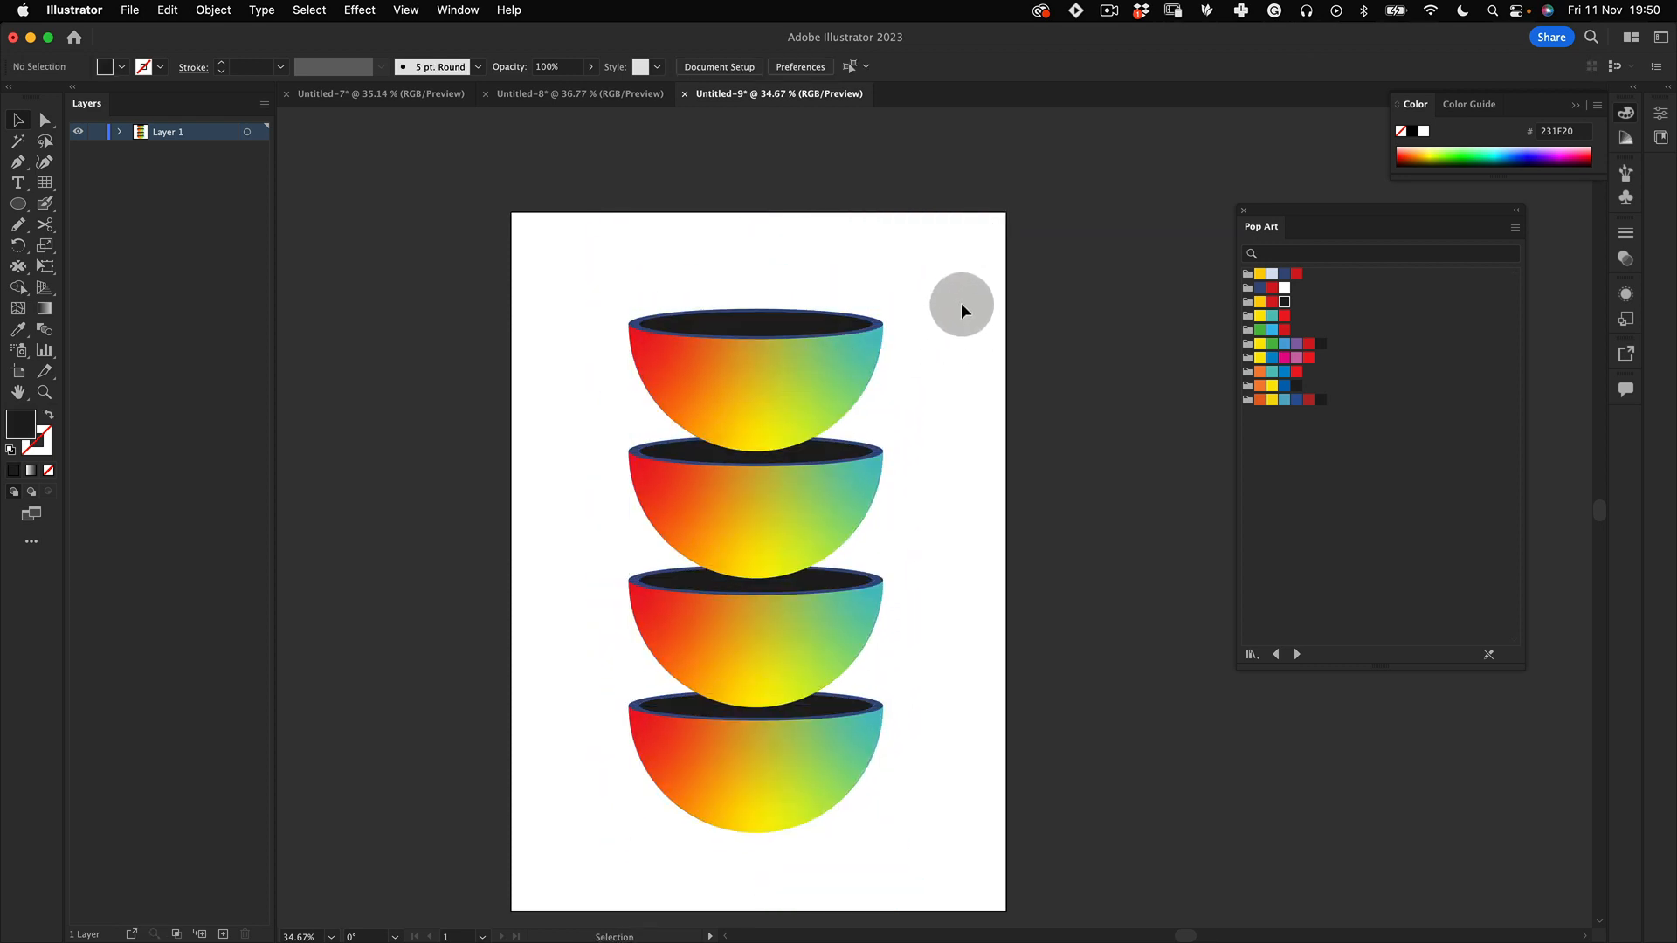
Step: Reflect the first and third bowls from the top across the vertical axis so their gradients alternate with the others
{"action": "left_click", "coordinate": [671, 348]}
{"action": "left_click", "coordinate": [640, 642], "text": "shift"}
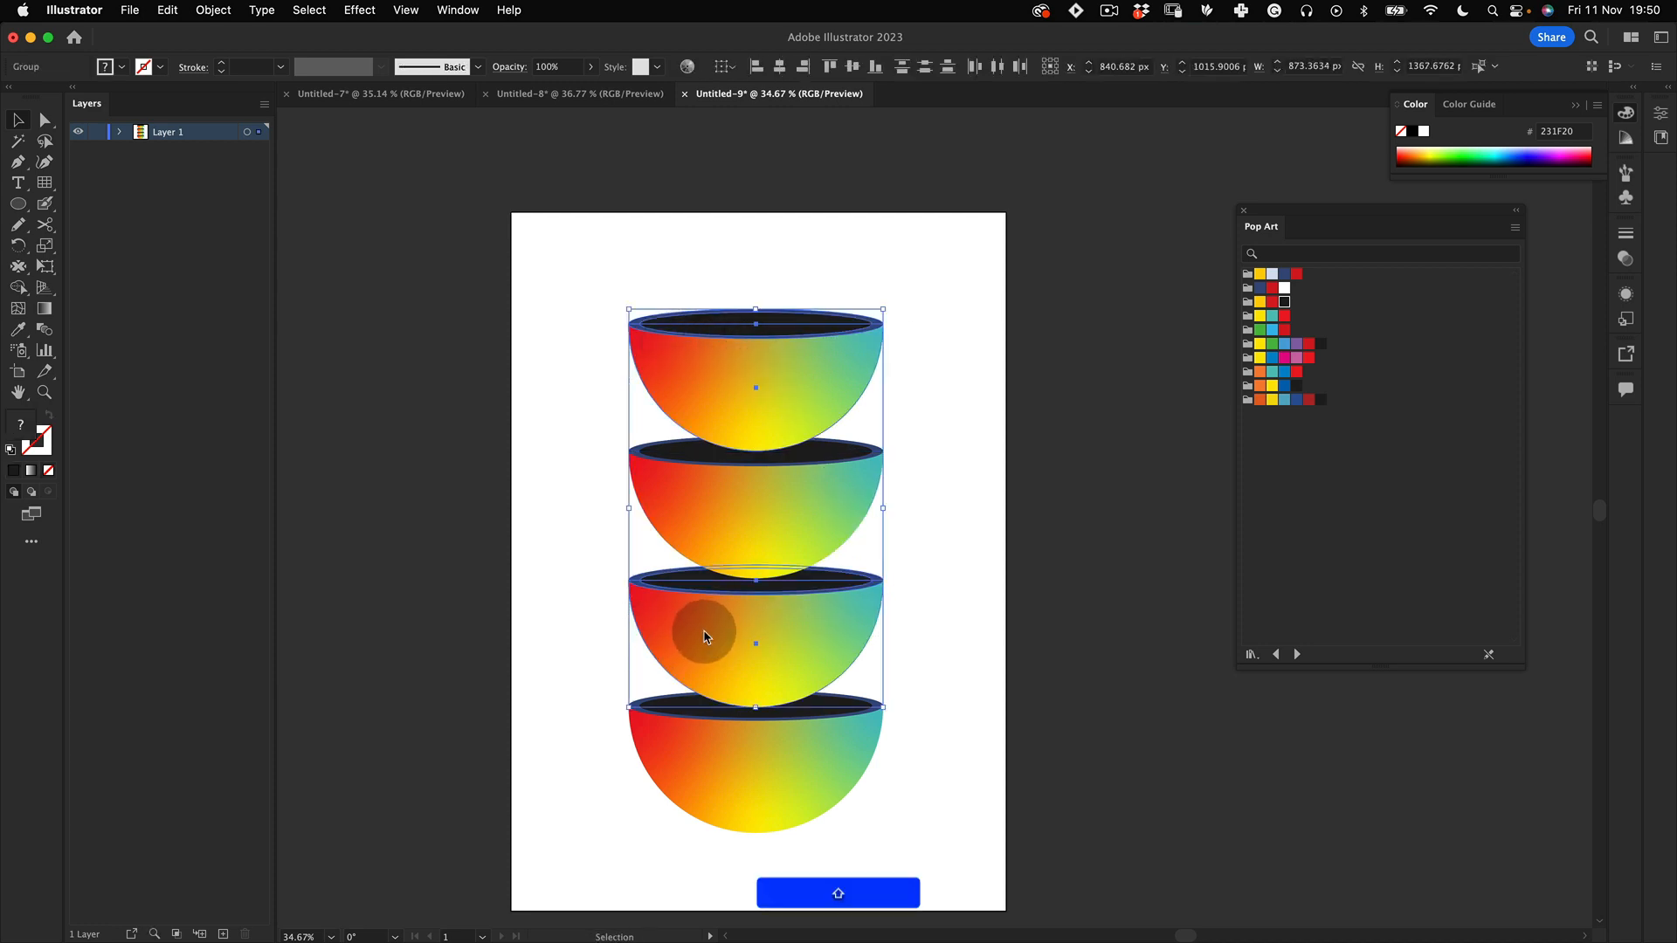
{"action": "right_click", "coordinate": [699, 624]}
{"action": "mouse_move", "coordinate": [814, 826]}
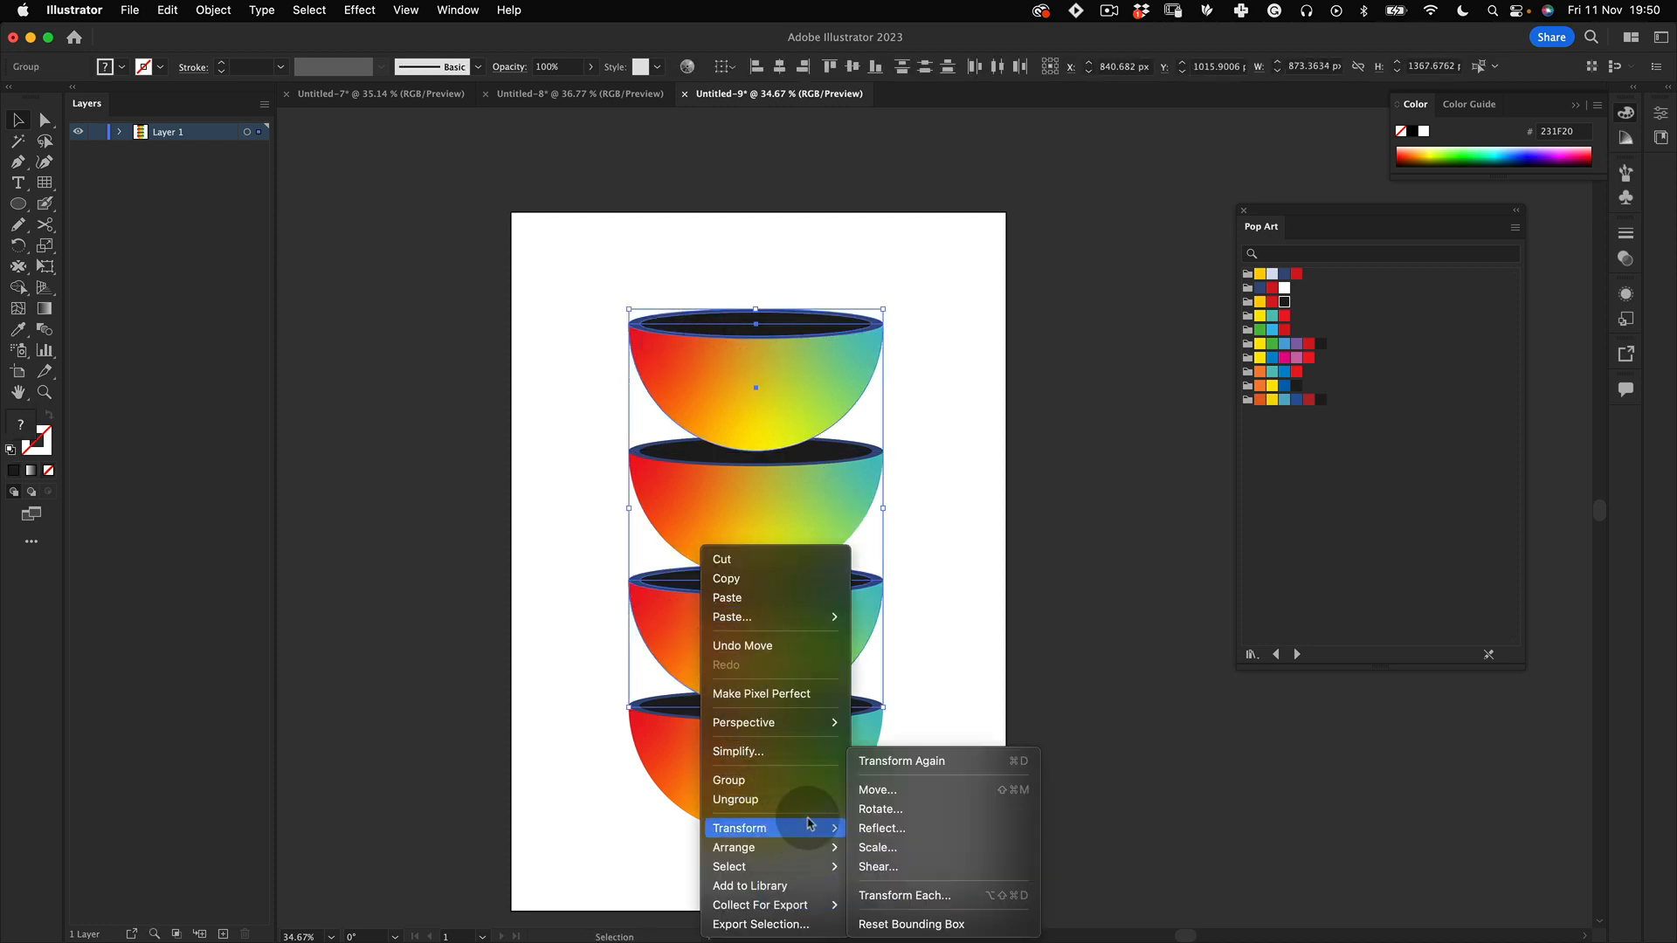
{"action": "left_click", "coordinate": [927, 824]}
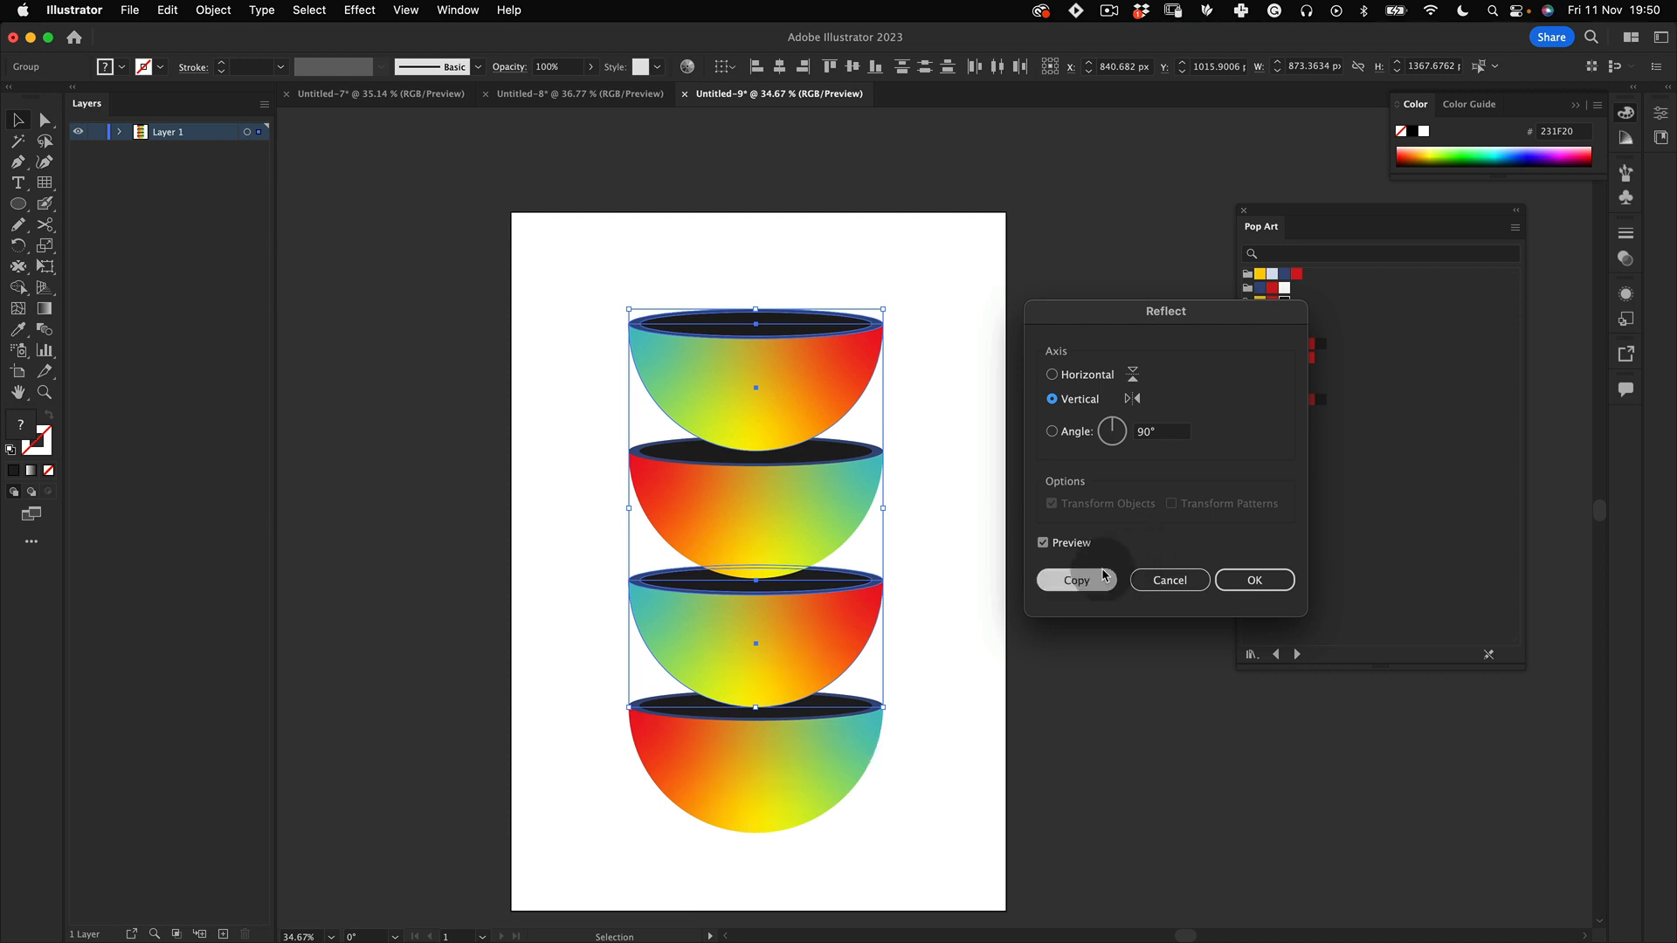
{"action": "left_click", "coordinate": [1257, 579]}
{"action": "left_click", "coordinate": [927, 415]}
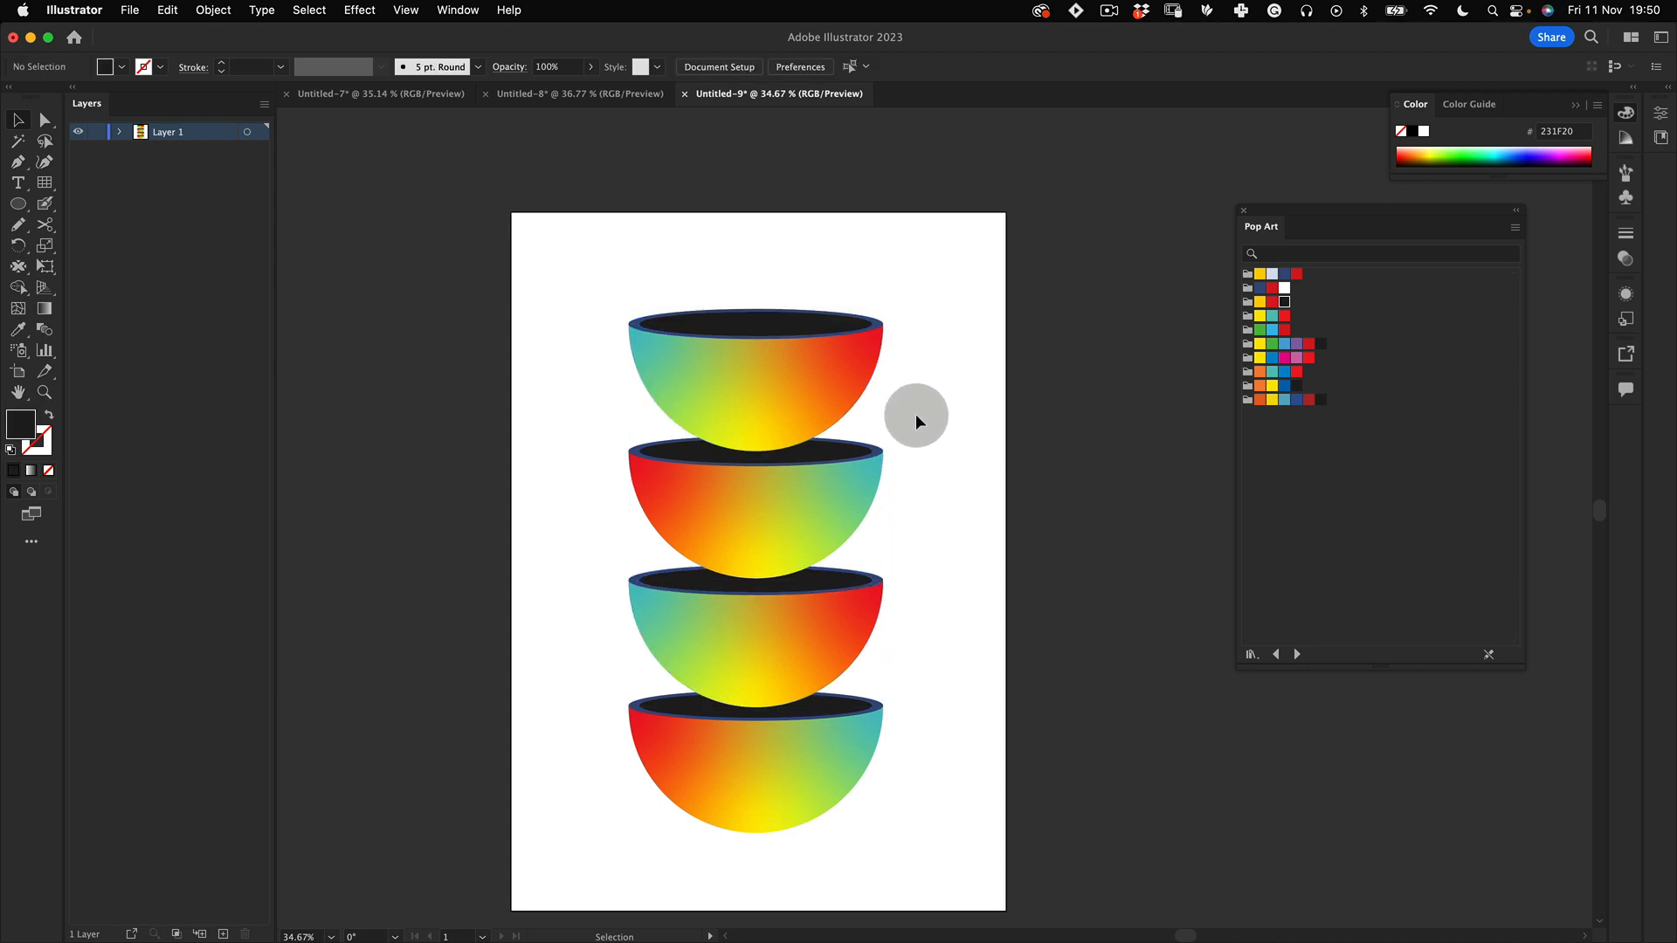
Step: Rotate the third bowl from the top slightly counterclockwise around its base point
{"action": "left_click", "coordinate": [870, 638]}
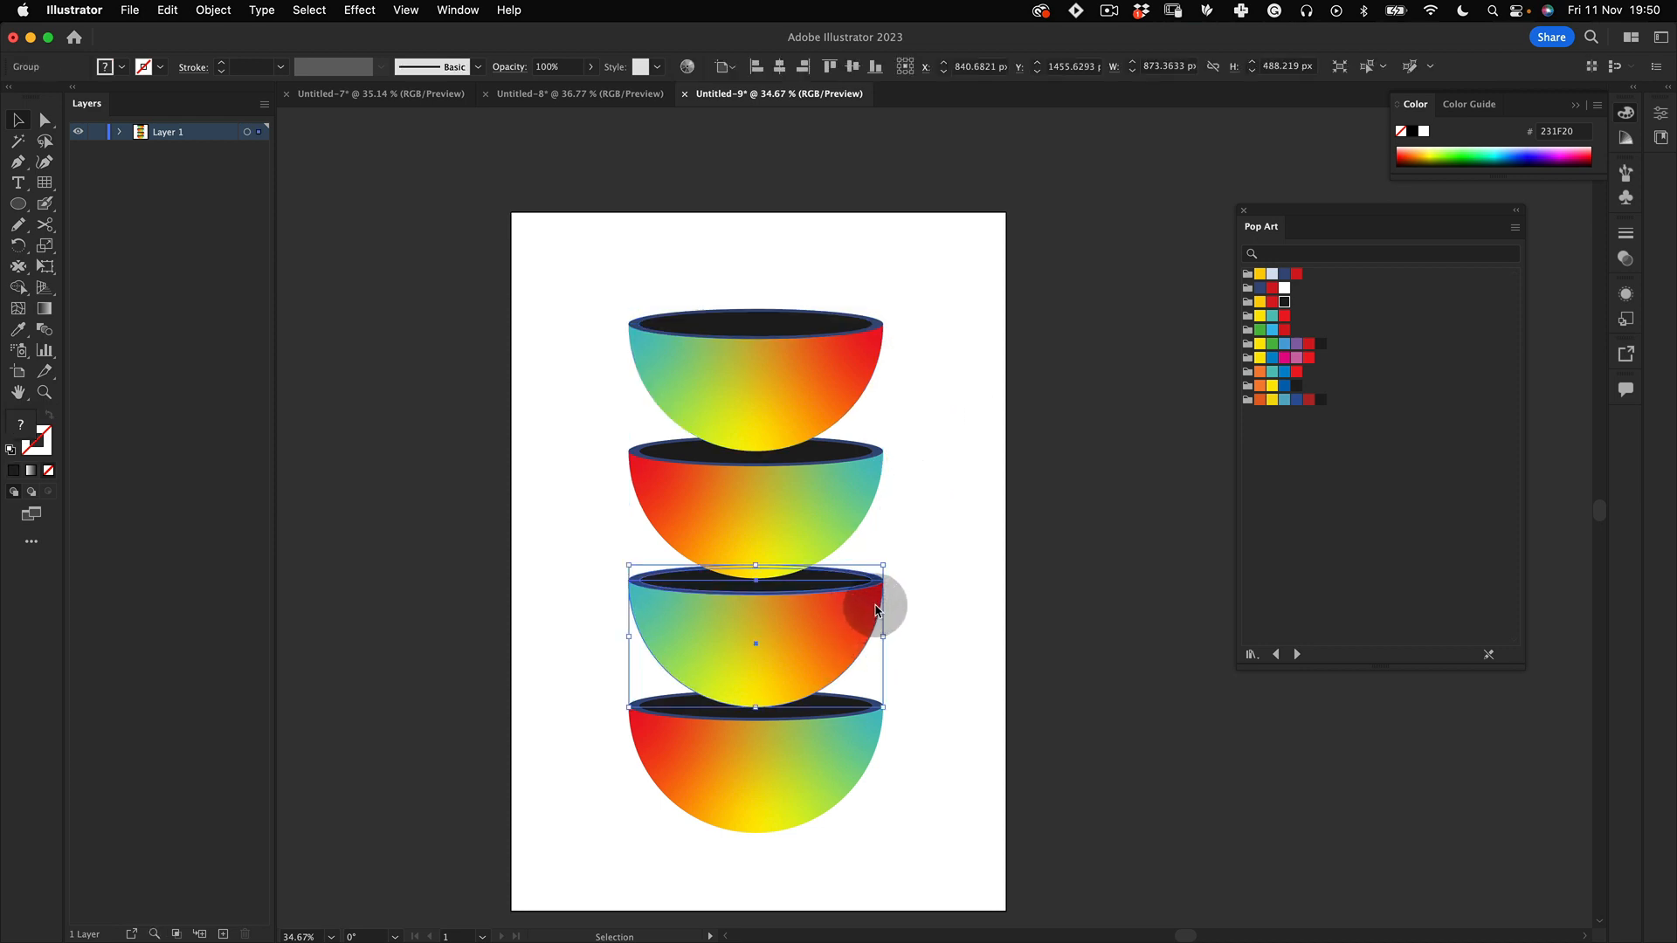
{"action": "key", "text": "r"}
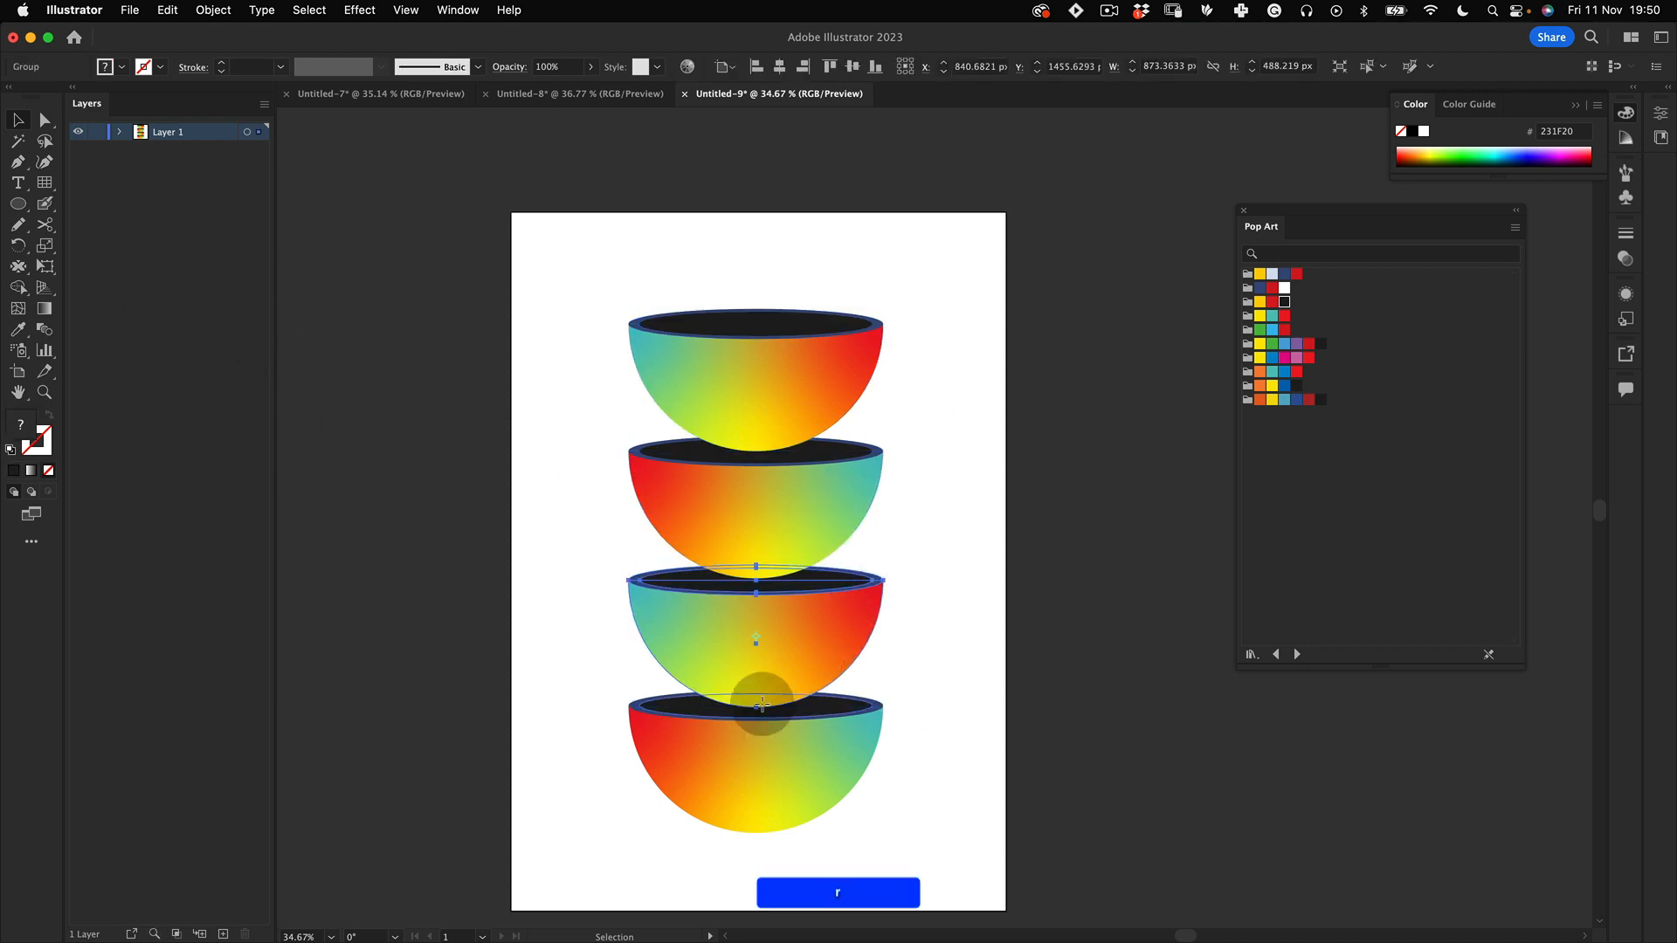
{"action": "left_click", "coordinate": [756, 703]}
{"action": "left_click_drag", "start_coordinate": [984, 663], "coordinate": [939, 644]}
{"action": "key", "text": "v"}
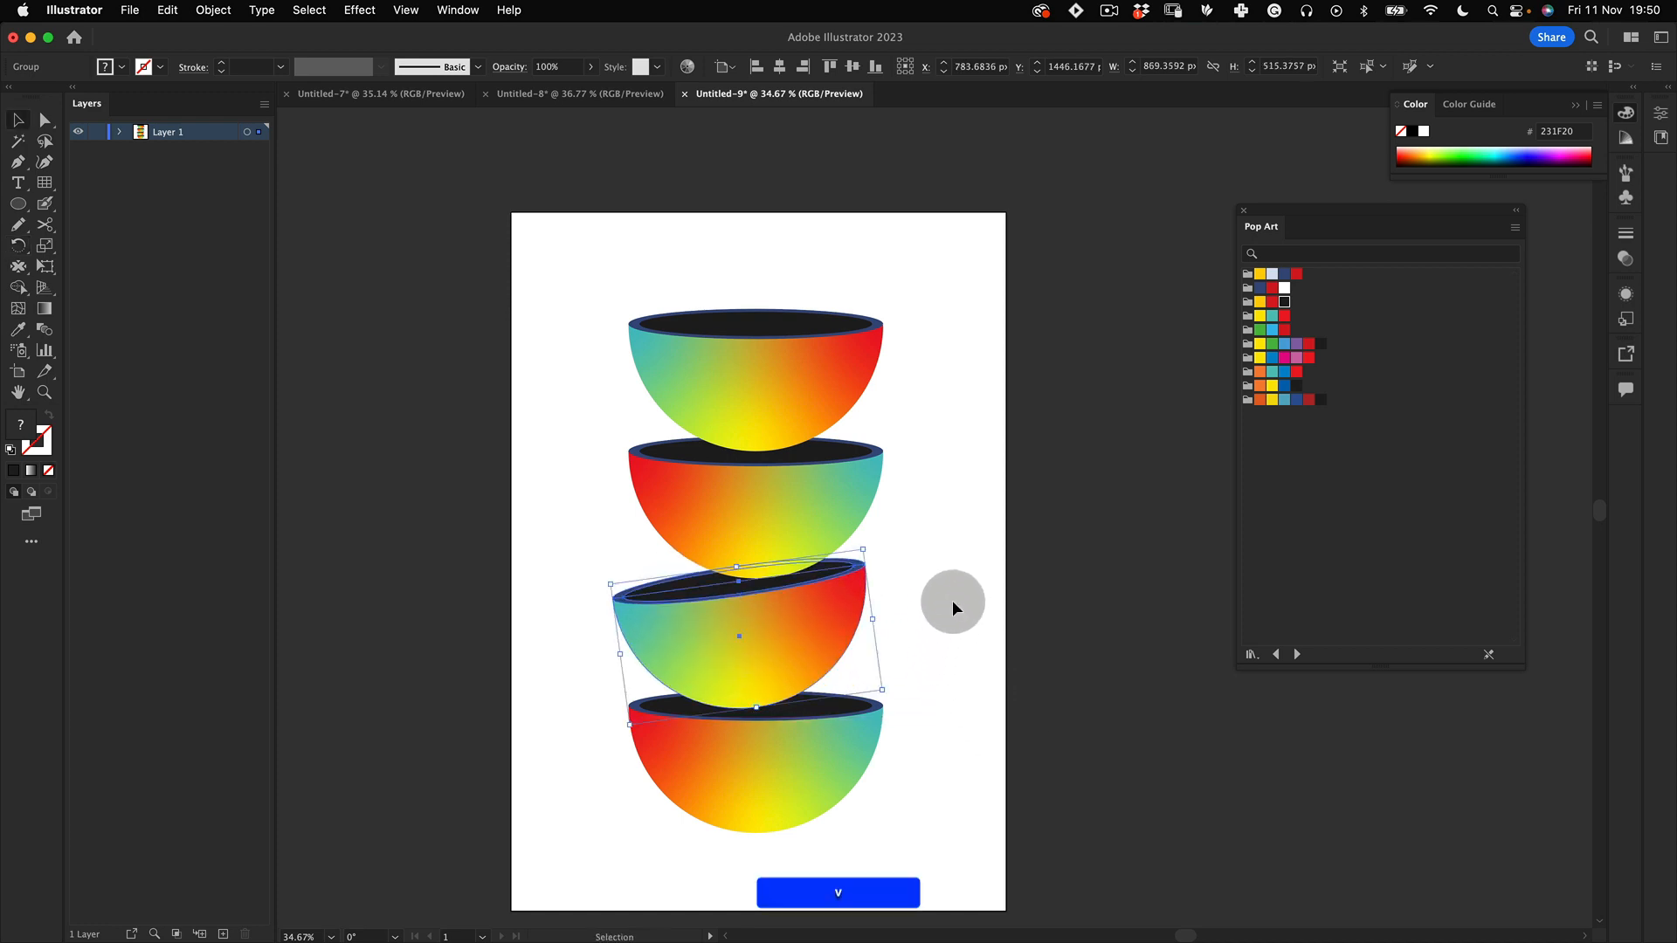
{"action": "left_click", "coordinate": [952, 600]}
Step: Rotate the second bowl from the top slightly clockwise around its base point
{"action": "left_click", "coordinate": [788, 531]}
{"action": "key", "text": "e"}
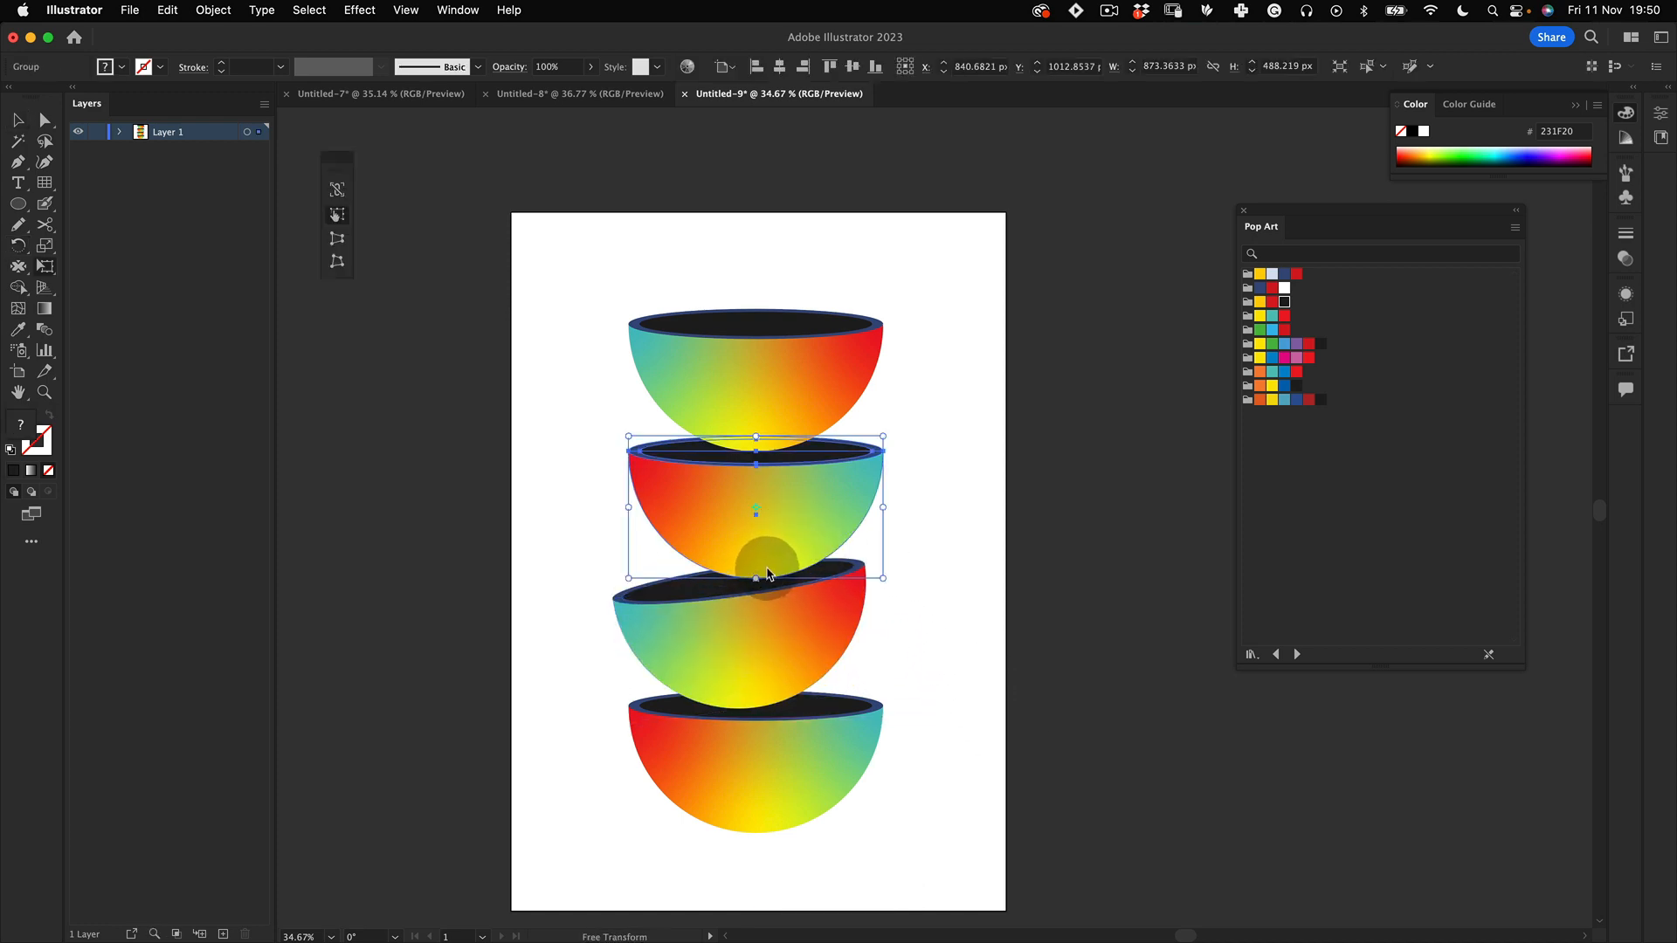
{"action": "key", "text": "r"}
{"action": "left_click", "coordinate": [756, 583]}
{"action": "left_click_drag", "start_coordinate": [872, 532], "coordinate": [904, 543]}
{"action": "key", "text": "v"}
Step: Rotate the top bowl slightly counterclockwise around its base point
{"action": "left_click", "coordinate": [838, 373]}
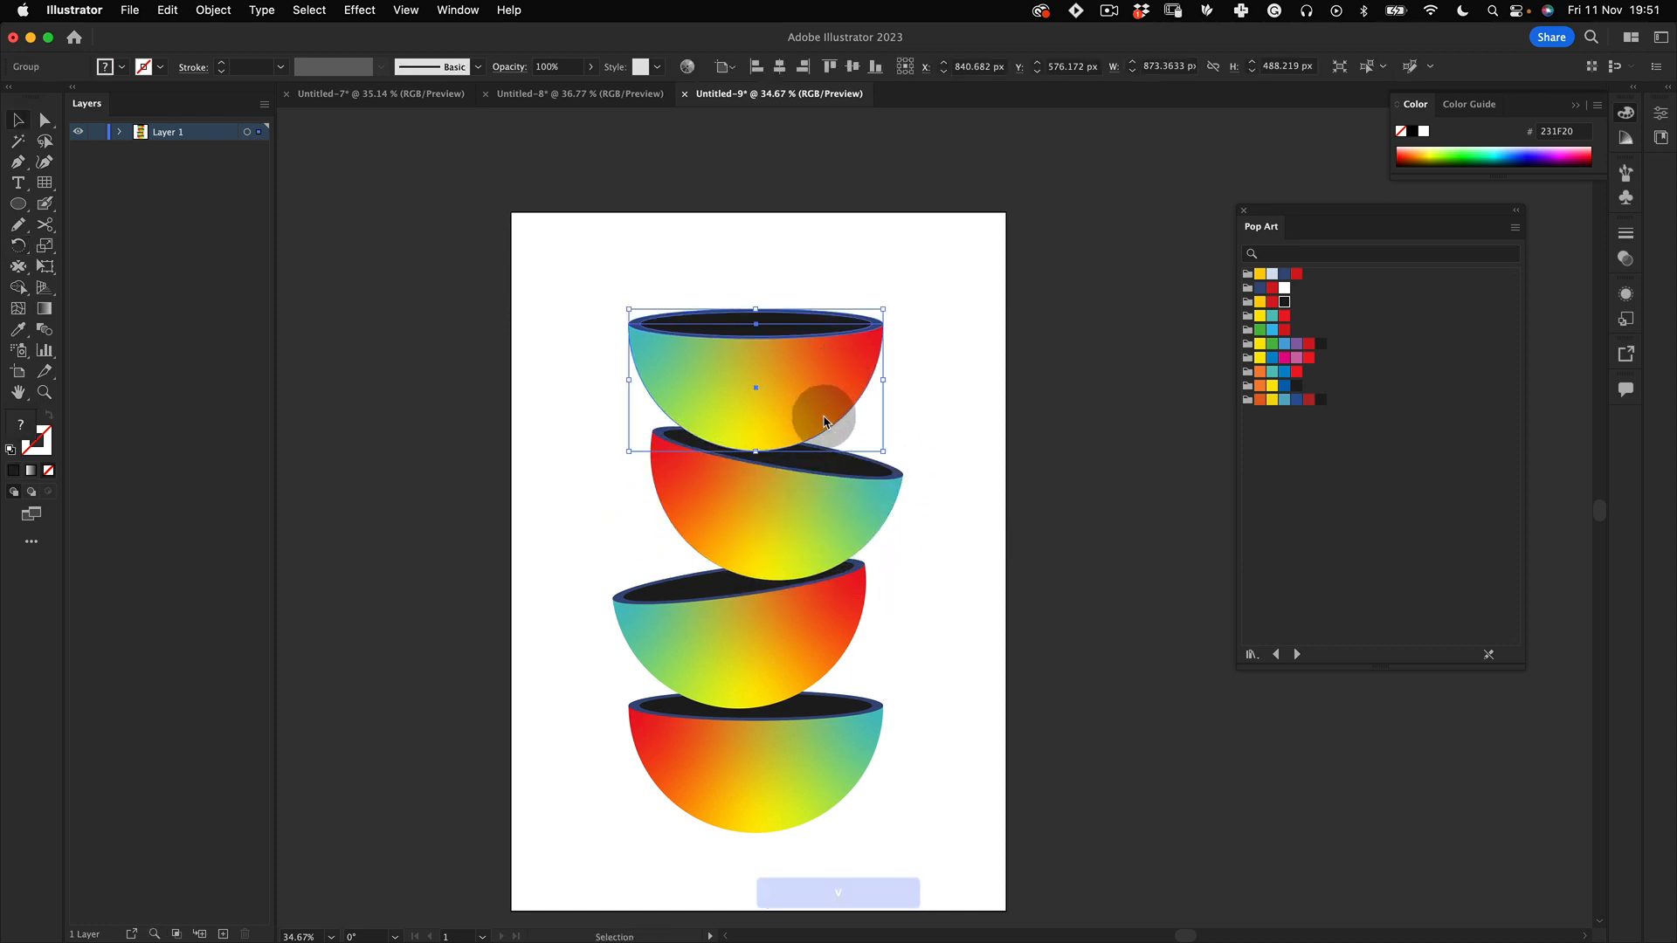
{"action": "key", "text": "r"}
{"action": "left_click", "coordinate": [757, 446]}
{"action": "left_click_drag", "start_coordinate": [907, 448], "coordinate": [803, 393]}
{"action": "key", "text": "v"}
{"action": "left_click", "coordinate": [888, 401]}
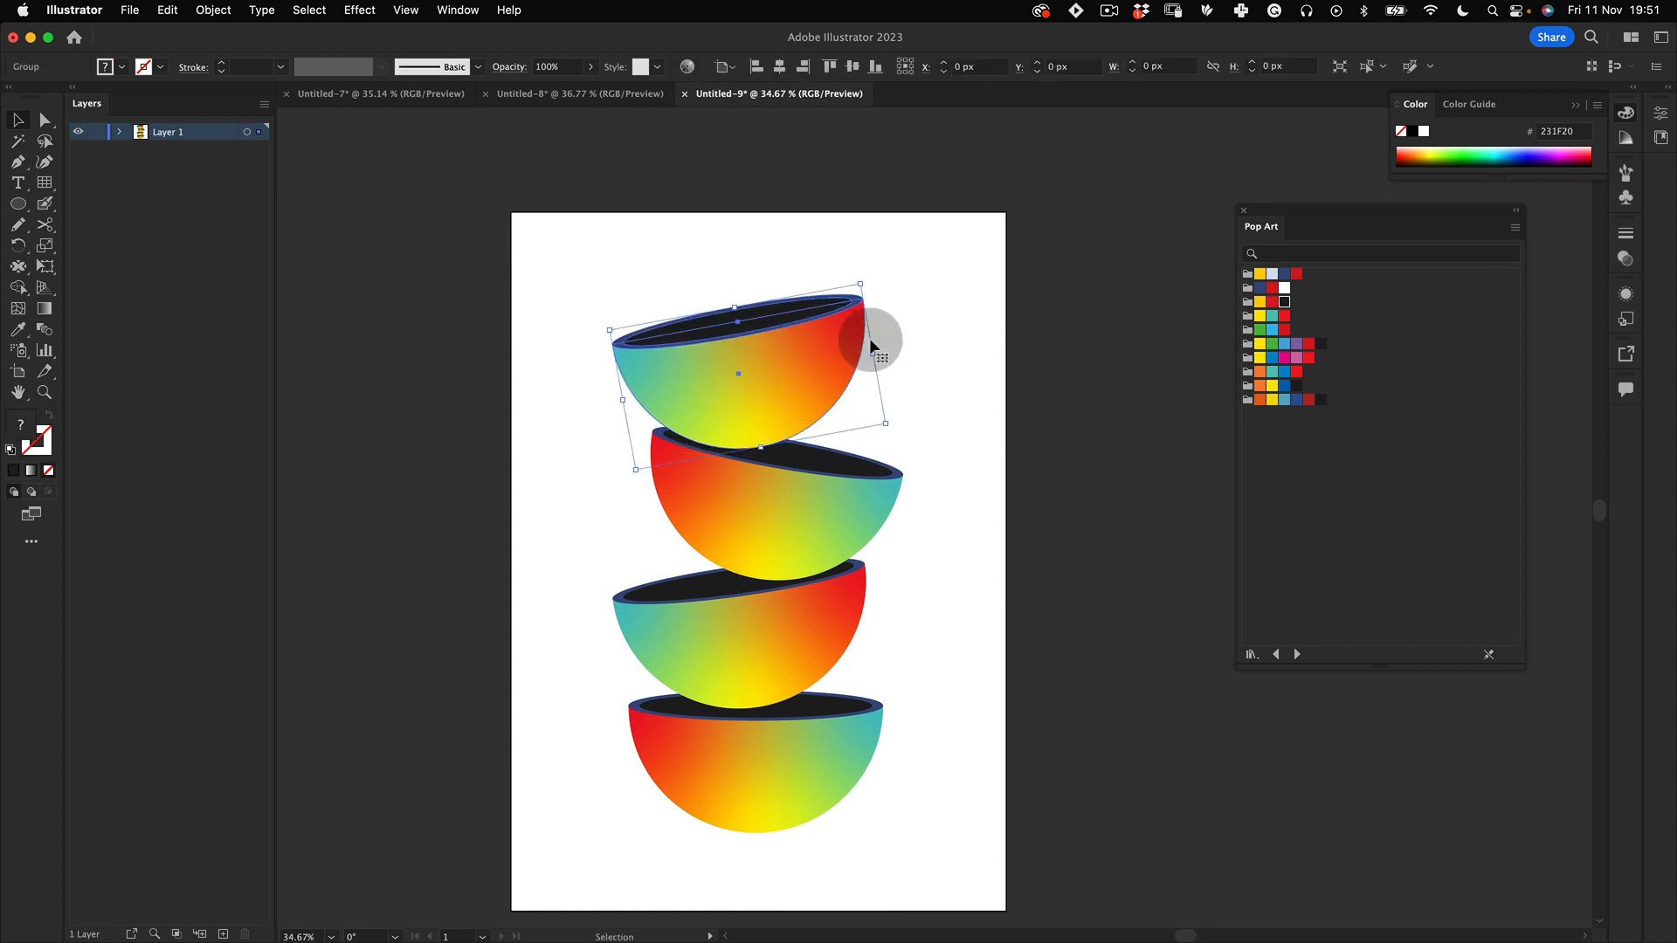
Step: Enlarge the whole bowl stack proportionally around its centre to about 1088 by 2016 px
{"action": "left_click", "coordinate": [913, 318]}
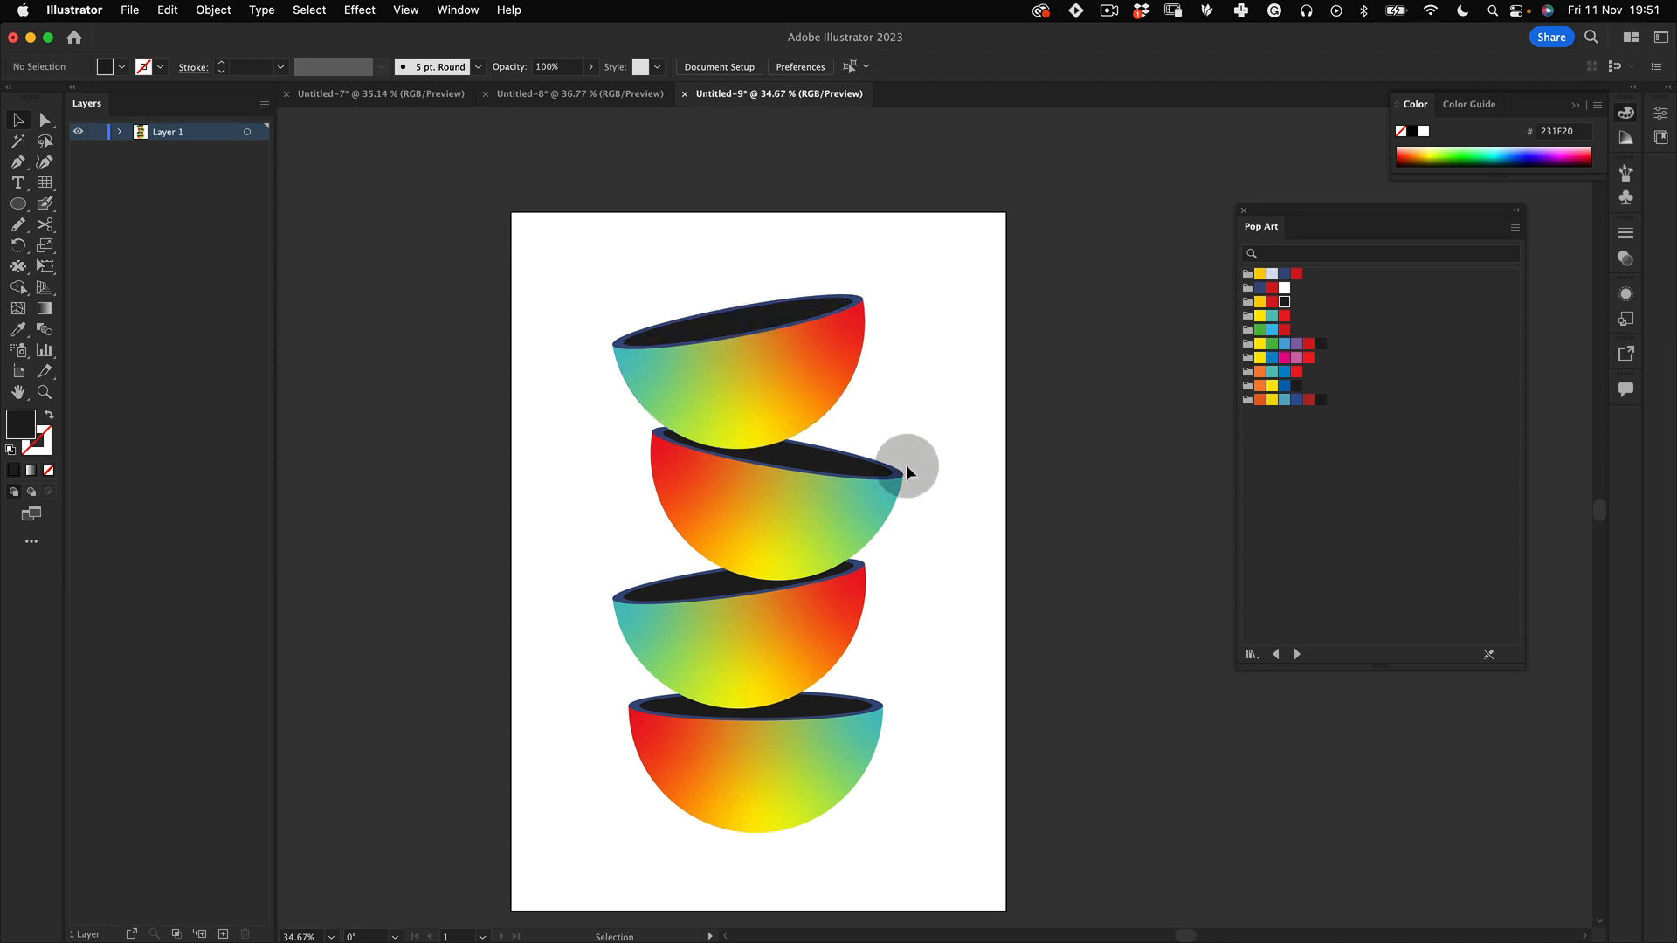
{"action": "key", "text": "space"}
{"action": "left_click_drag", "start_coordinate": [905, 464], "coordinate": [920, 411]}
{"action": "key", "text": "z"}
{"action": "mouse_move", "coordinate": [910, 337]}
{"action": "left_mouse_down"}
{"action": "mouse_move", "coordinate": [846, 378]}
{"action": "mouse_move", "coordinate": [891, 356]}
{"action": "left_mouse_up"}
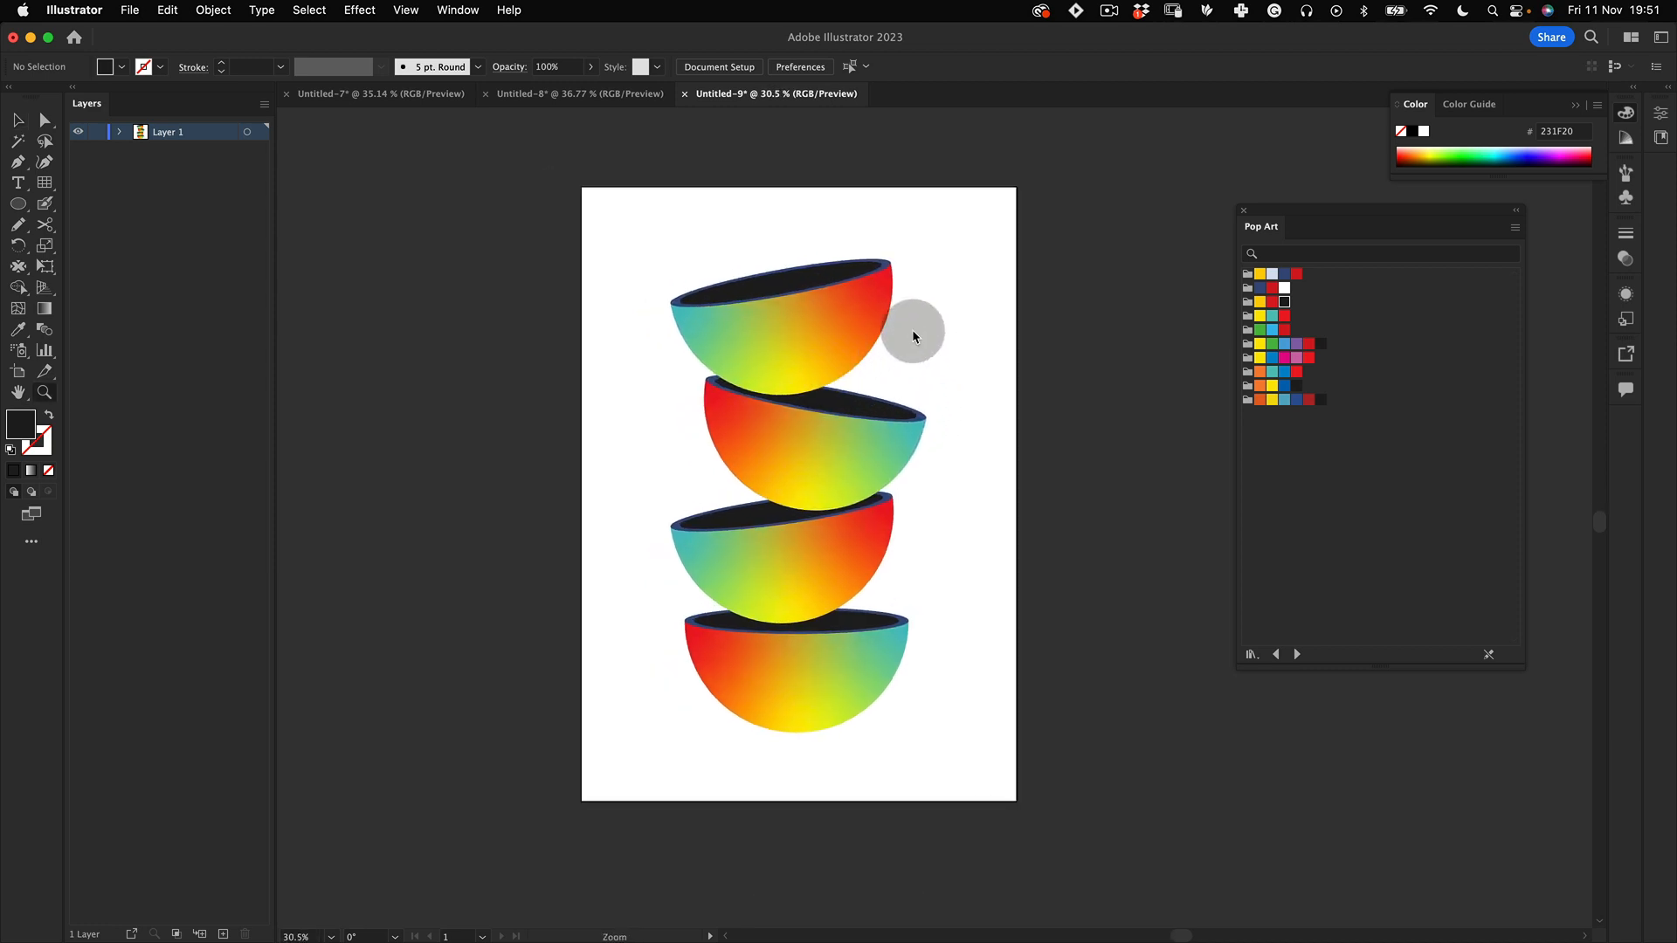
{"action": "key", "text": "v"}
{"action": "left_click_drag", "start_coordinate": [1013, 234], "coordinate": [637, 761]}
{"action": "left_click", "coordinate": [471, 711]}
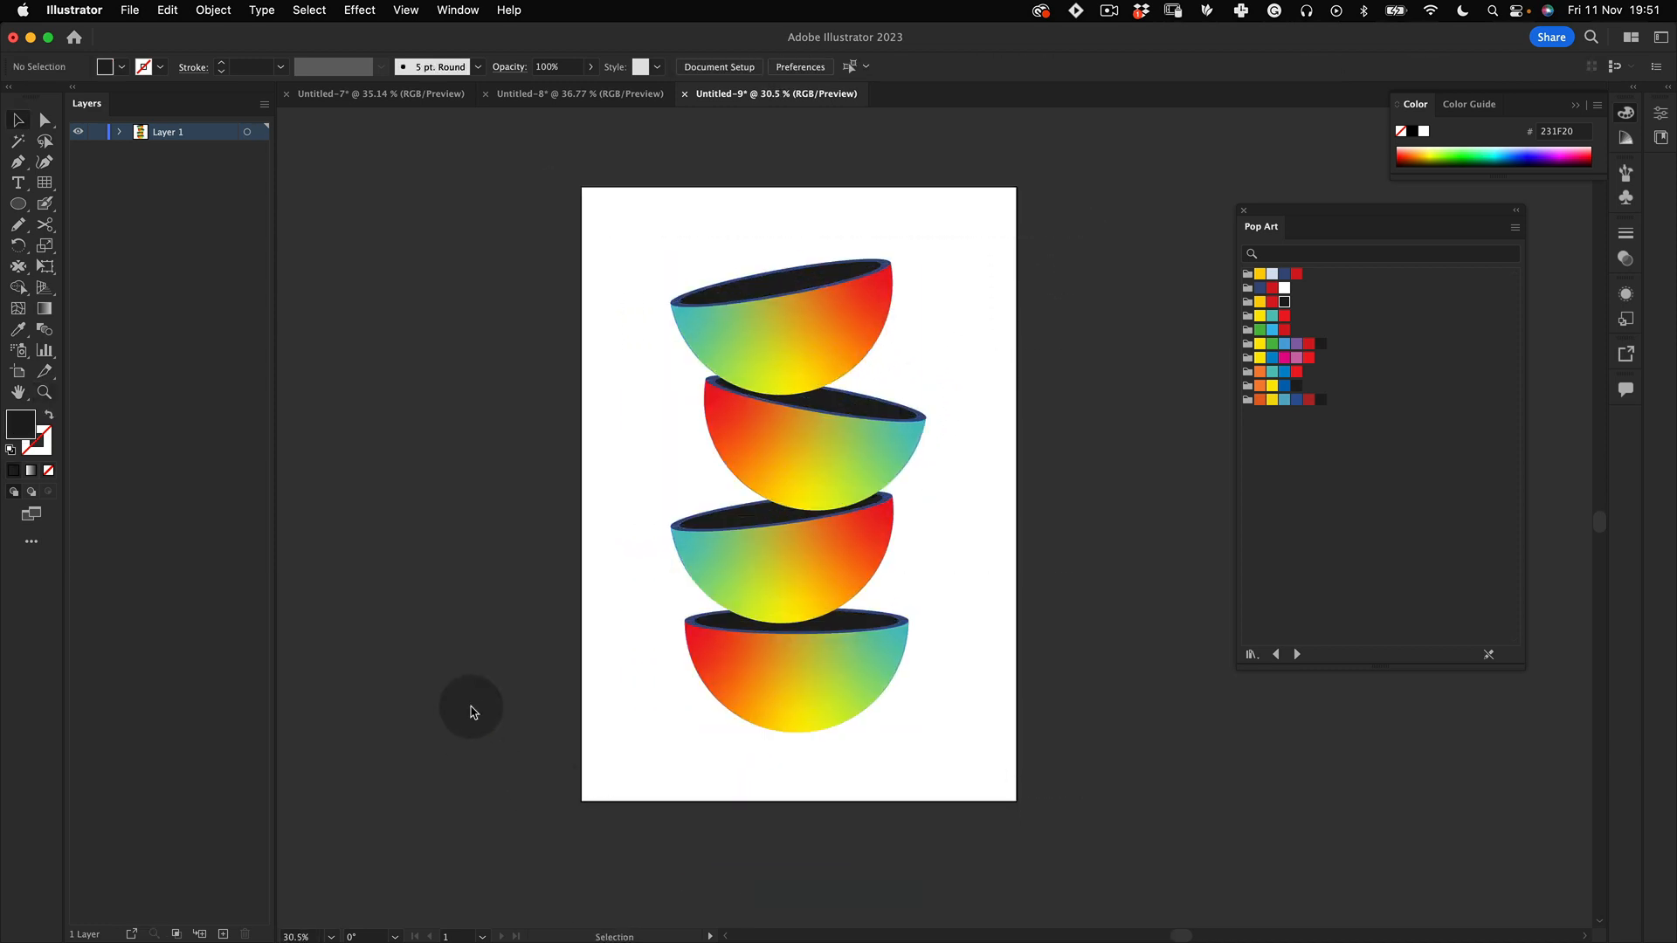
{"action": "left_click", "coordinate": [884, 507]}
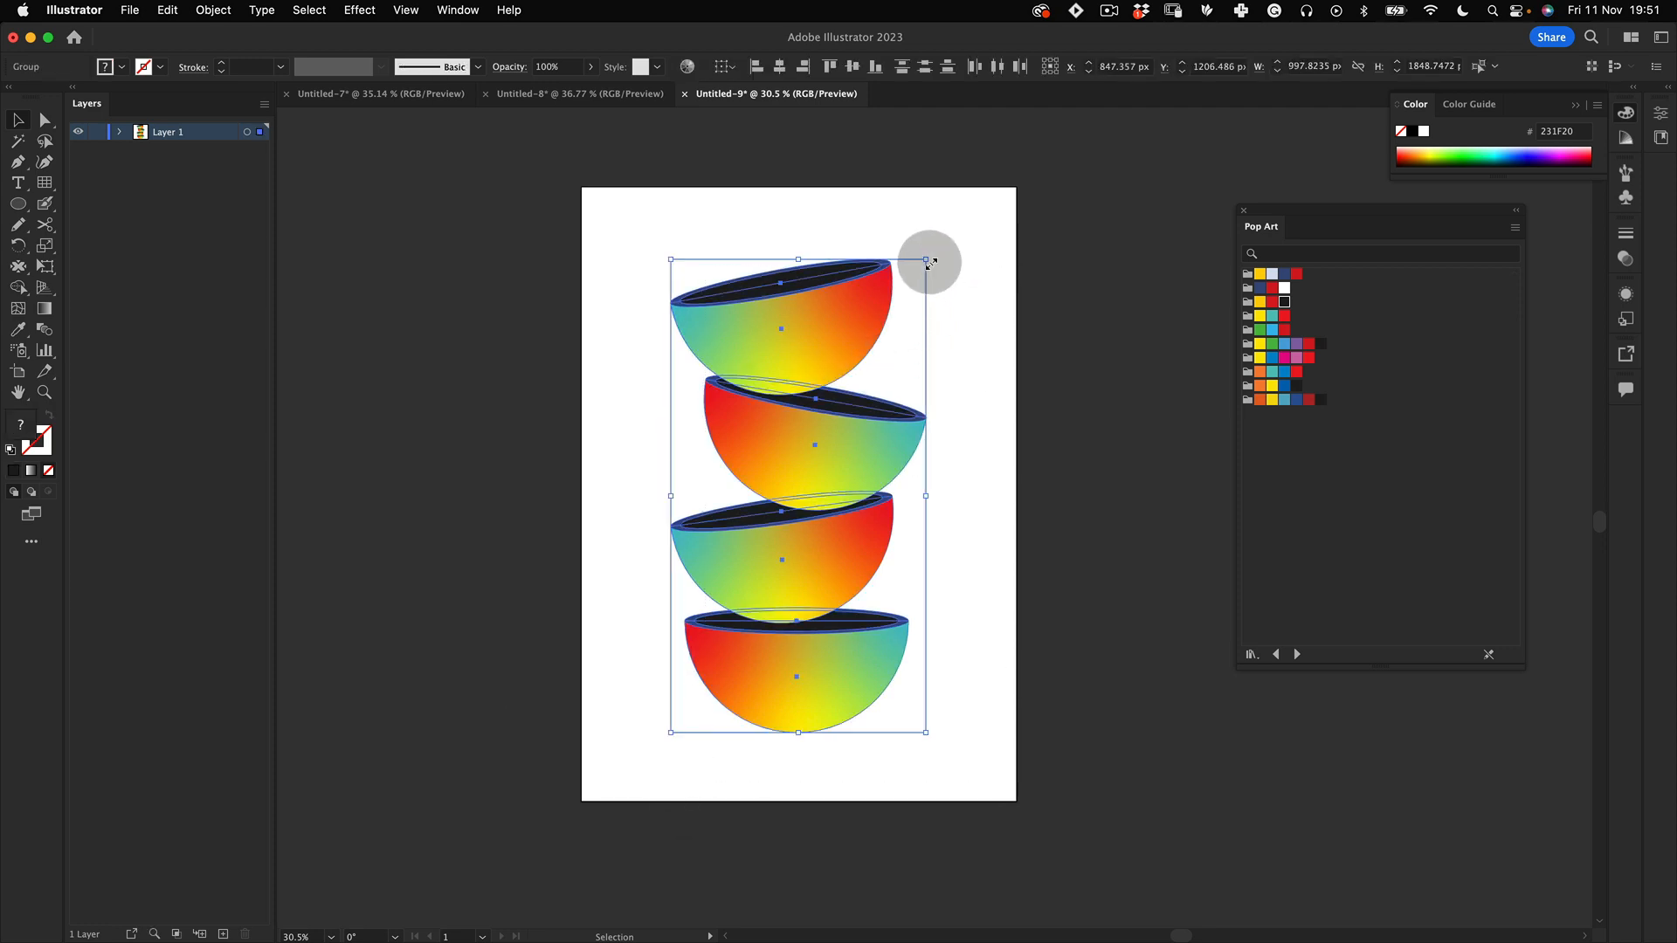
{"action": "left_click_drag", "start_coordinate": [928, 262], "coordinate": [961, 237]}
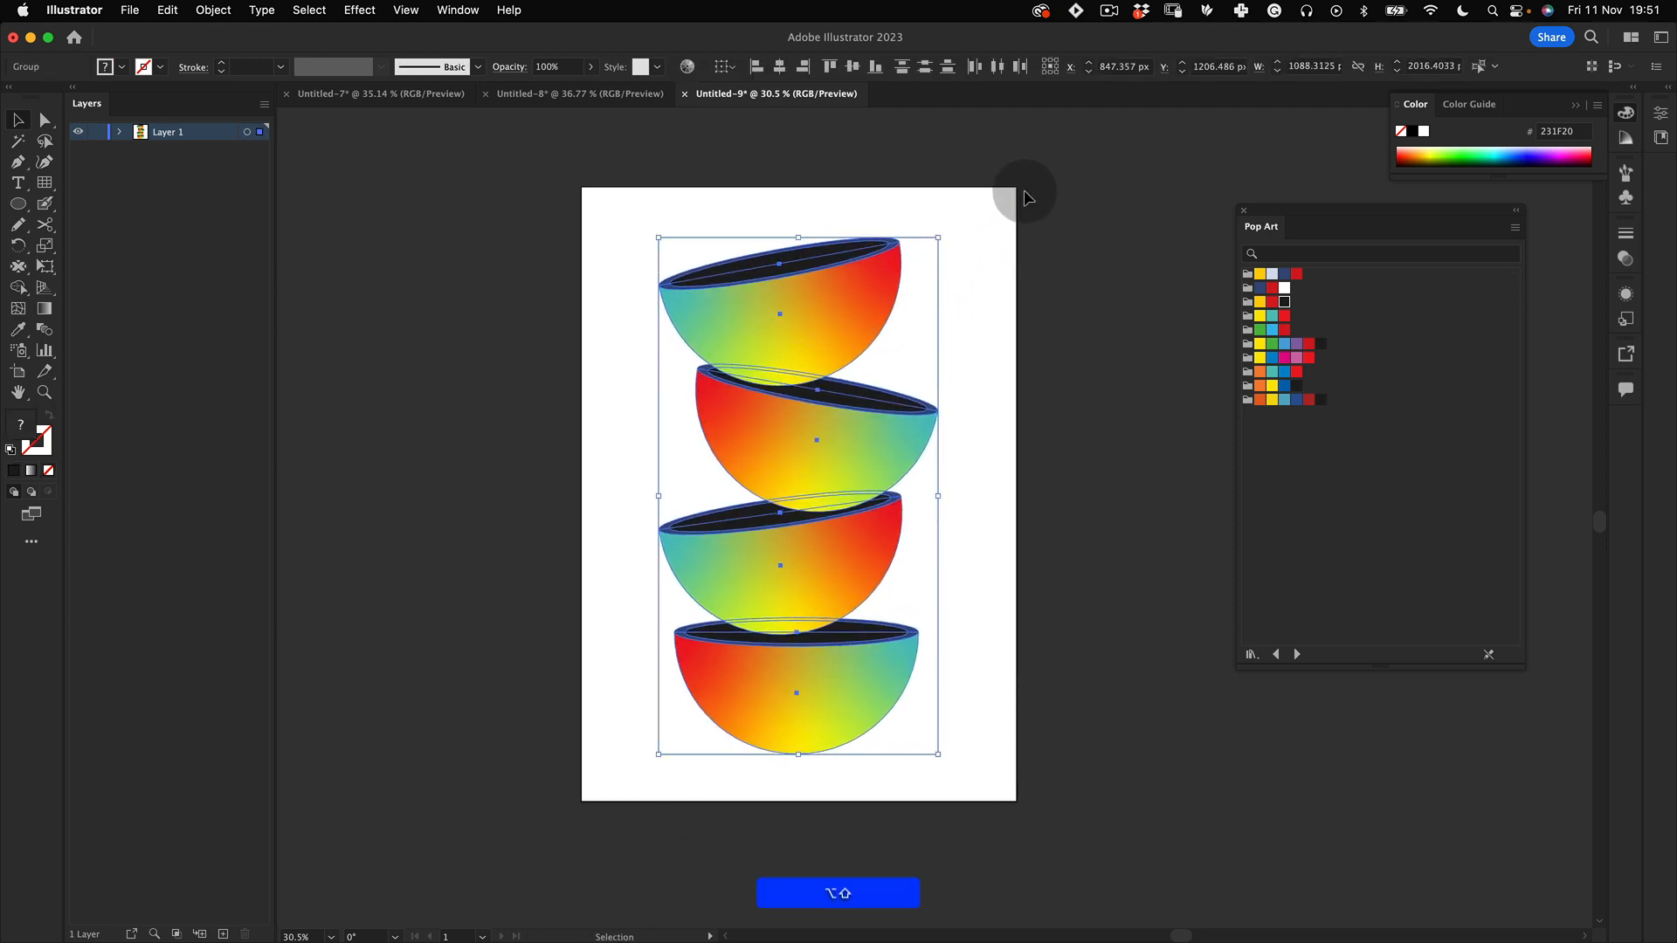
{"action": "left_click", "coordinate": [934, 282]}
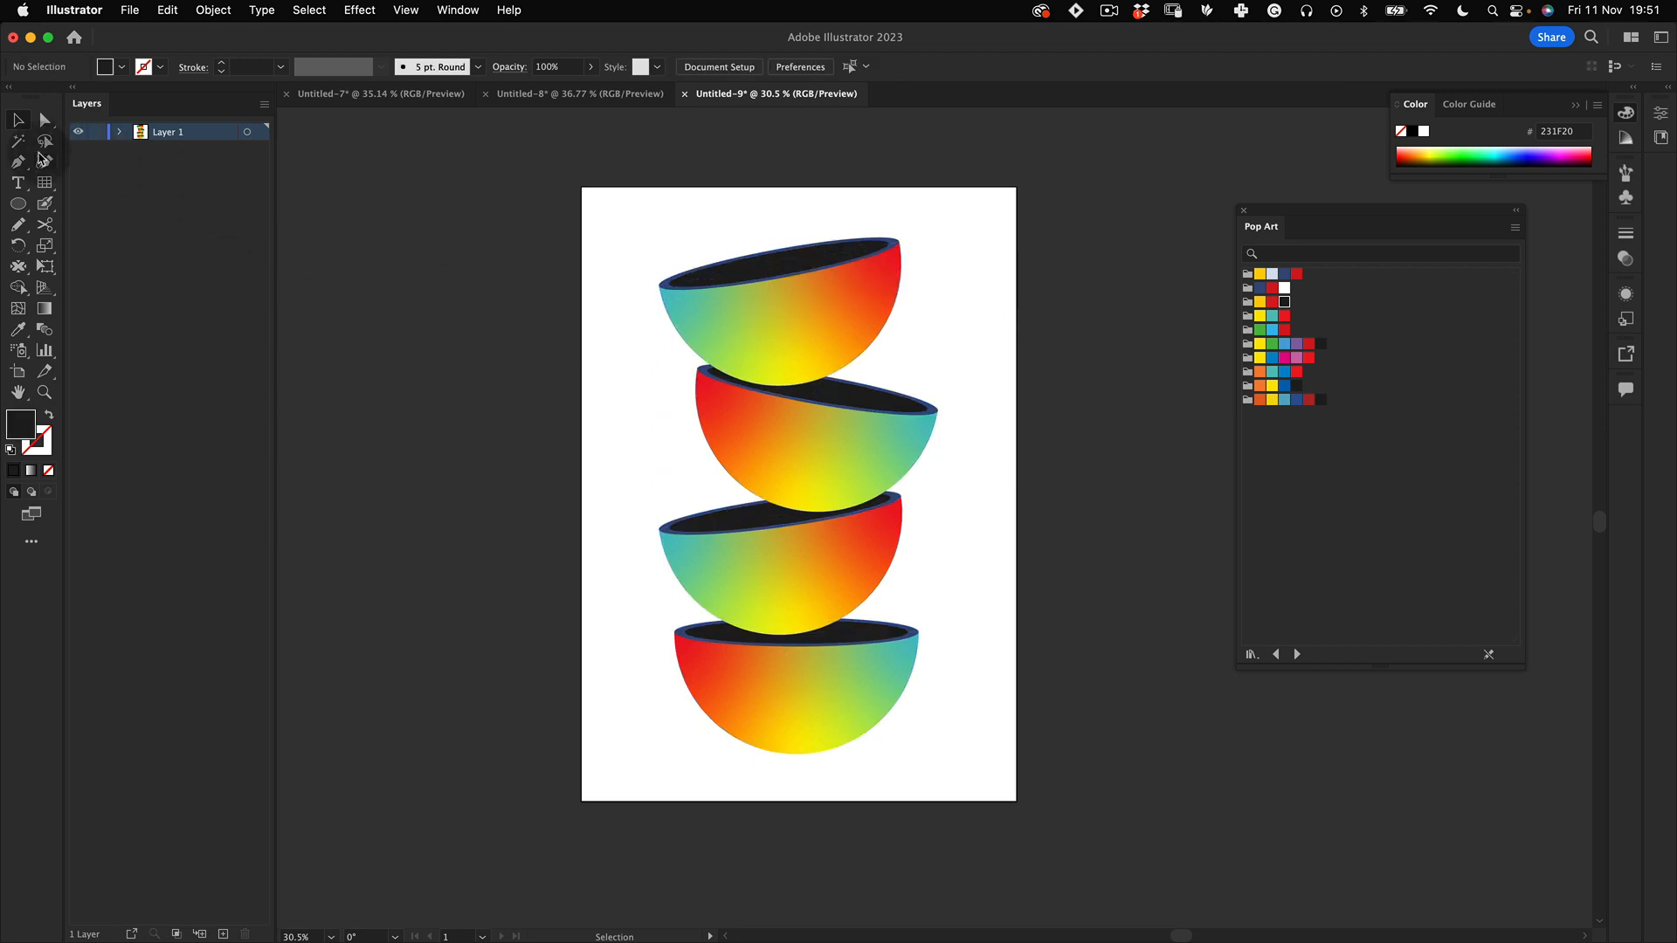
Step: Draw a yellow circle about 212 px in diameter left of the stack, between the second and third bowls
{"action": "left_click_drag", "start_coordinate": [29, 206], "coordinate": [96, 247]}
{"action": "left_click_drag", "start_coordinate": [660, 443], "coordinate": [675, 435]}
{"action": "key", "text": "v"}
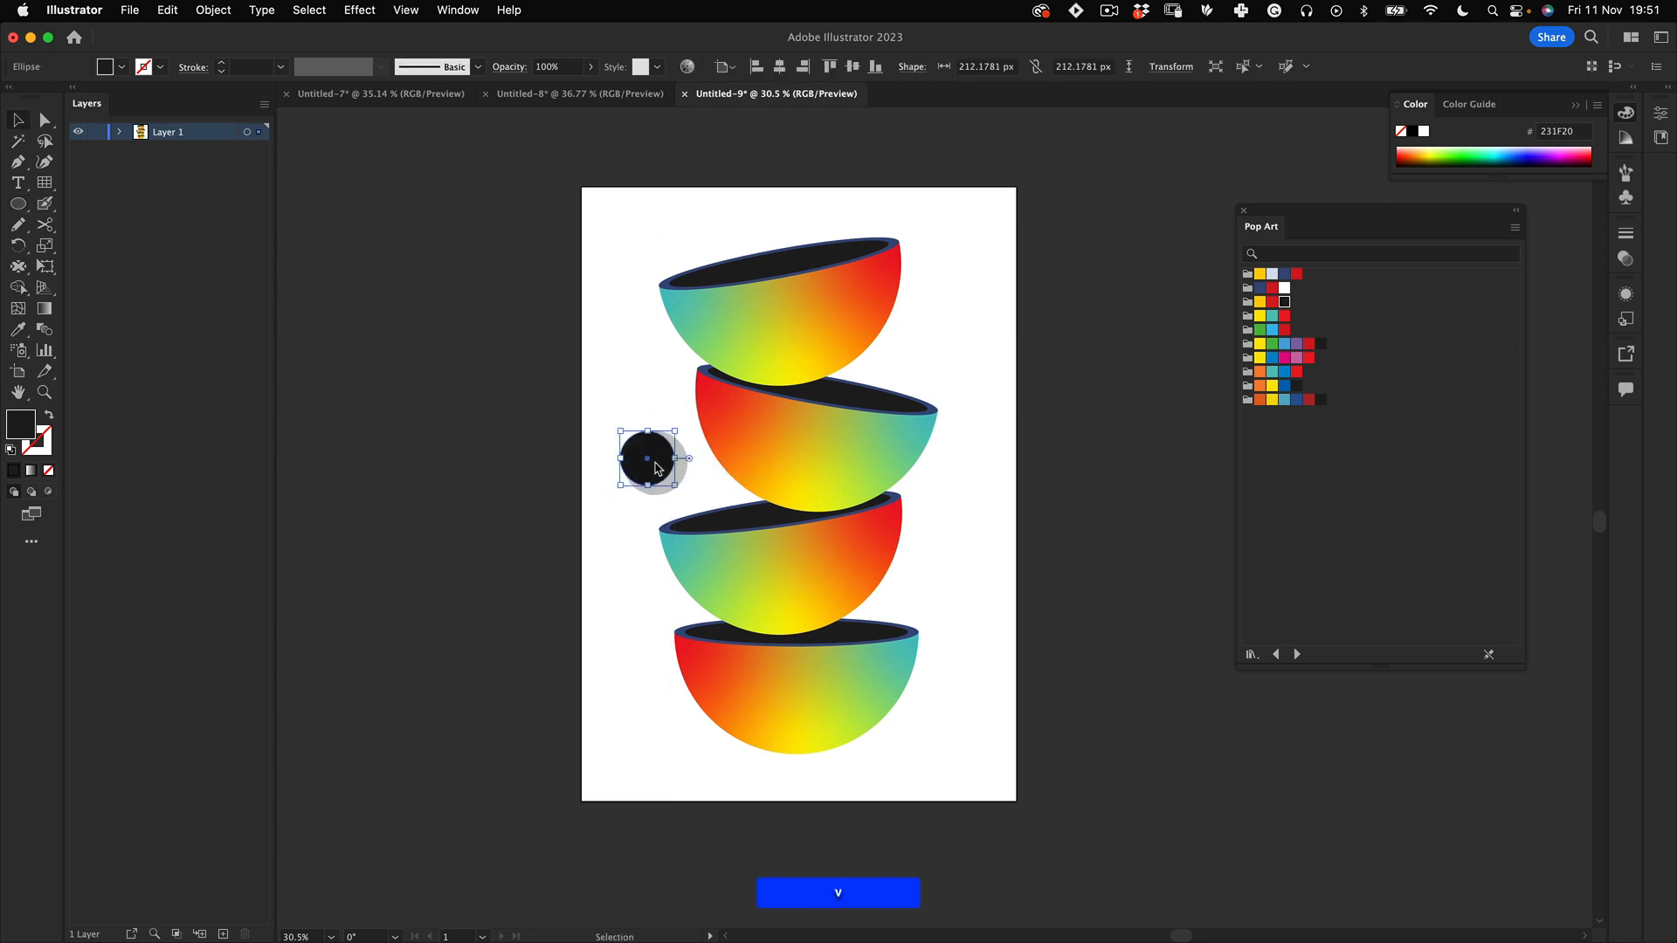
{"action": "key", "text": "i"}
{"action": "left_click", "coordinate": [764, 563]}
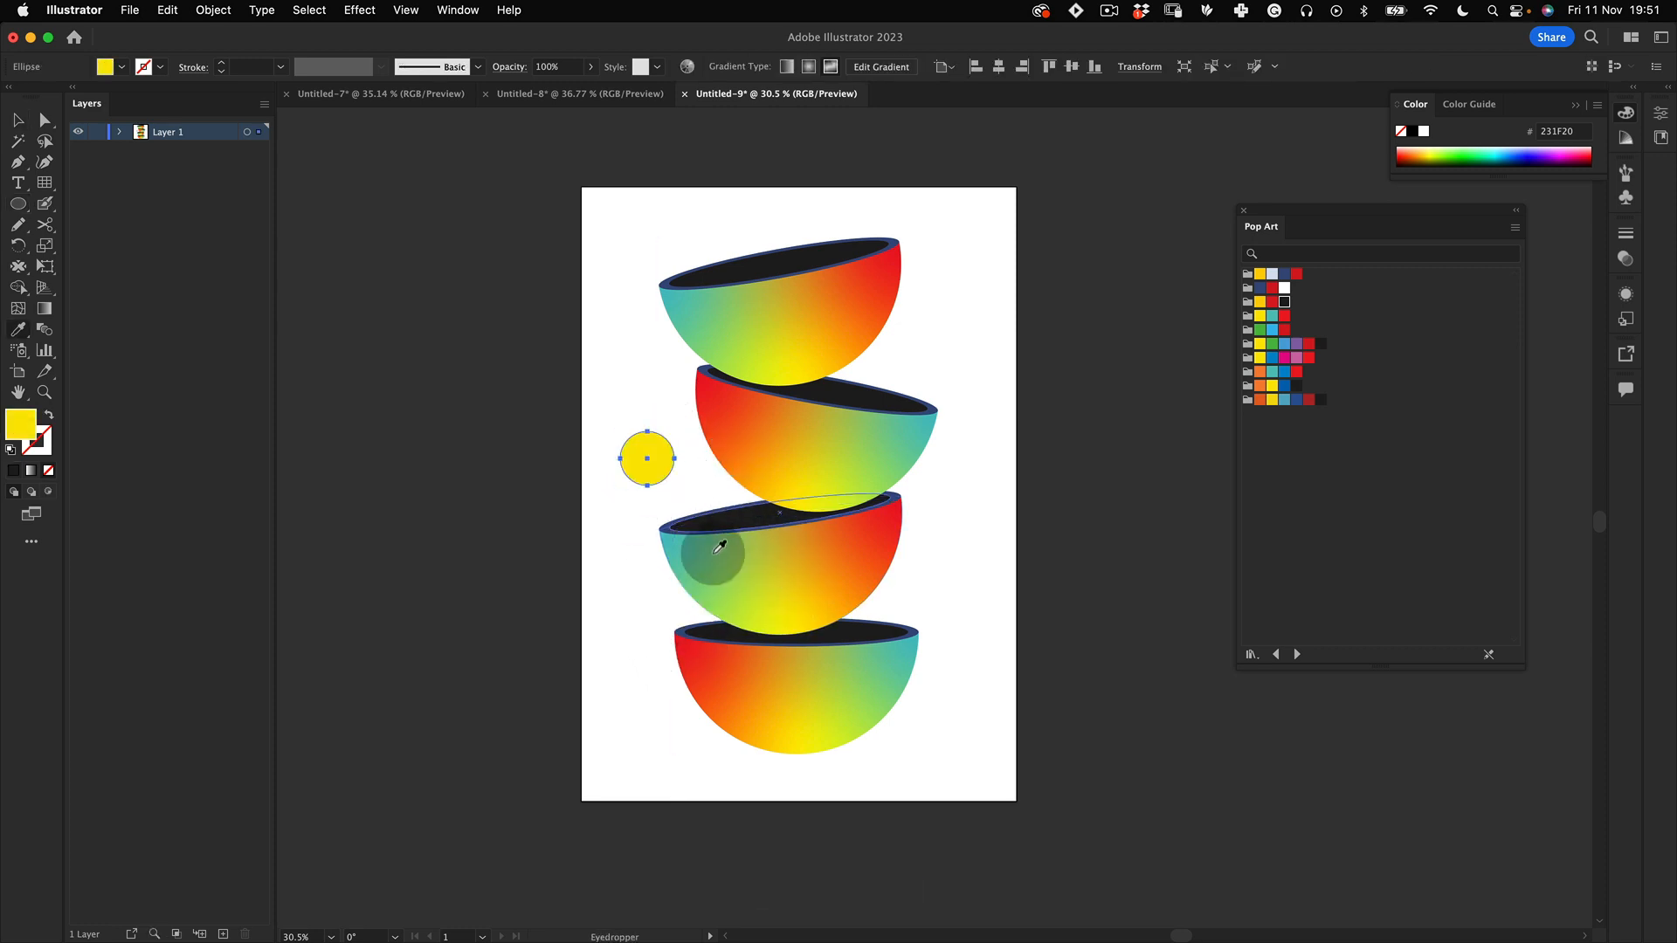
{"action": "key", "text": "v"}
{"action": "left_click_drag", "start_coordinate": [645, 461], "coordinate": [657, 478]}
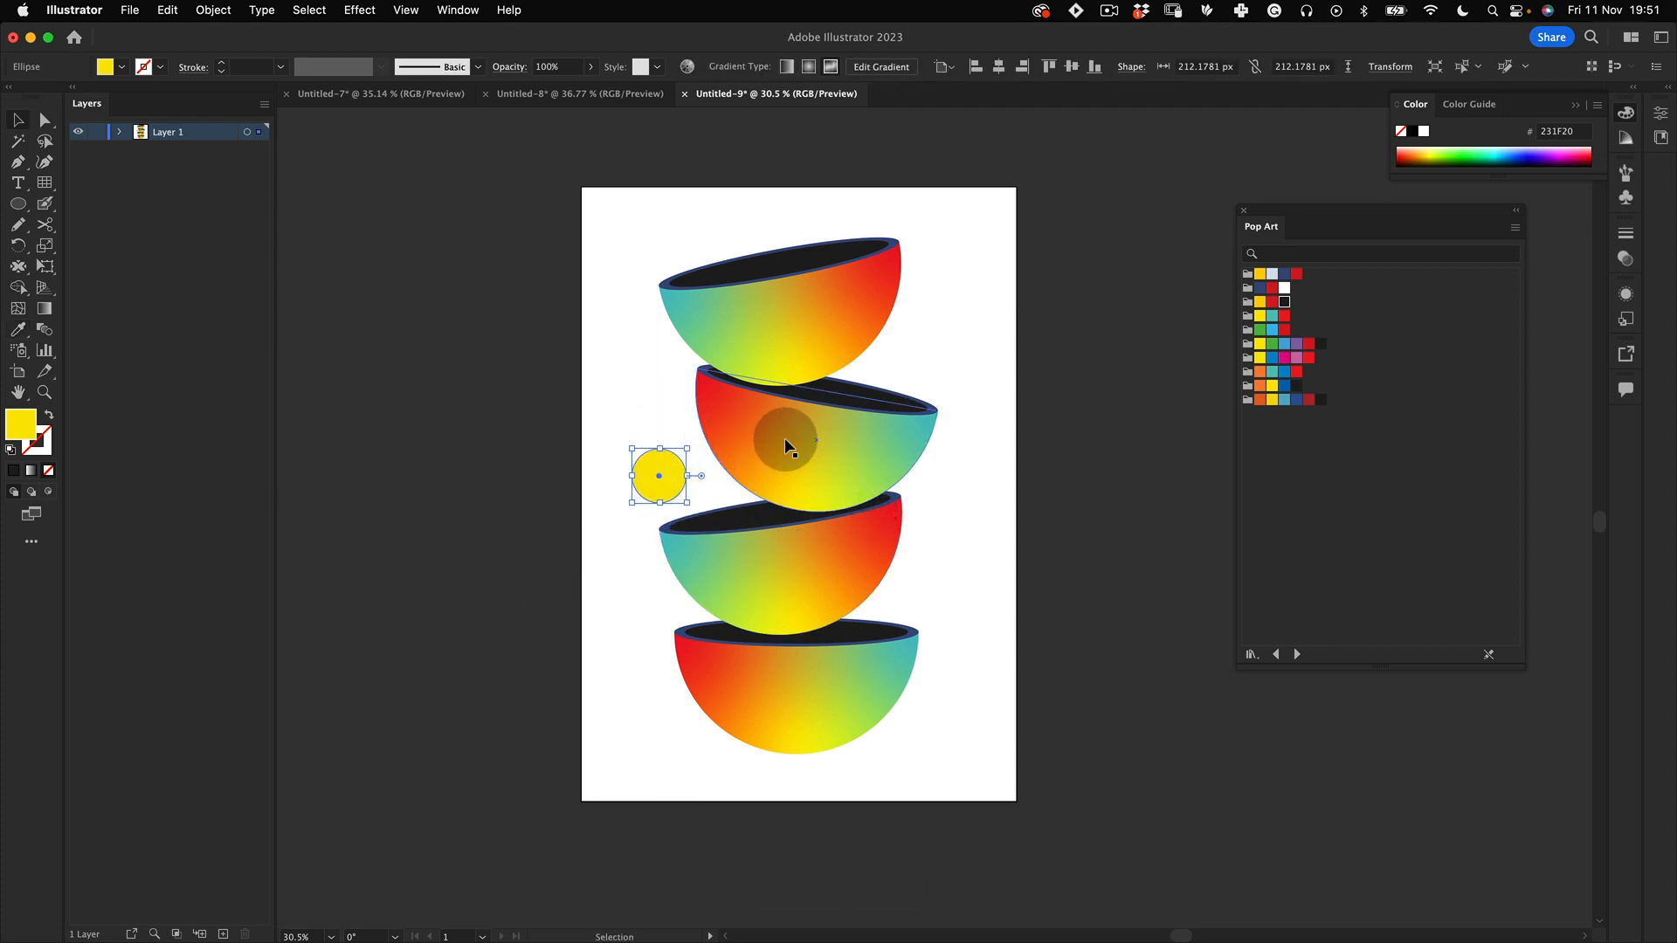
Step: Fill the circle with a freeform points gradient, using a yellow stop on its left and a red stop at its bottom
{"action": "left_click", "coordinate": [31, 469]}
{"action": "left_click", "coordinate": [470, 353]}
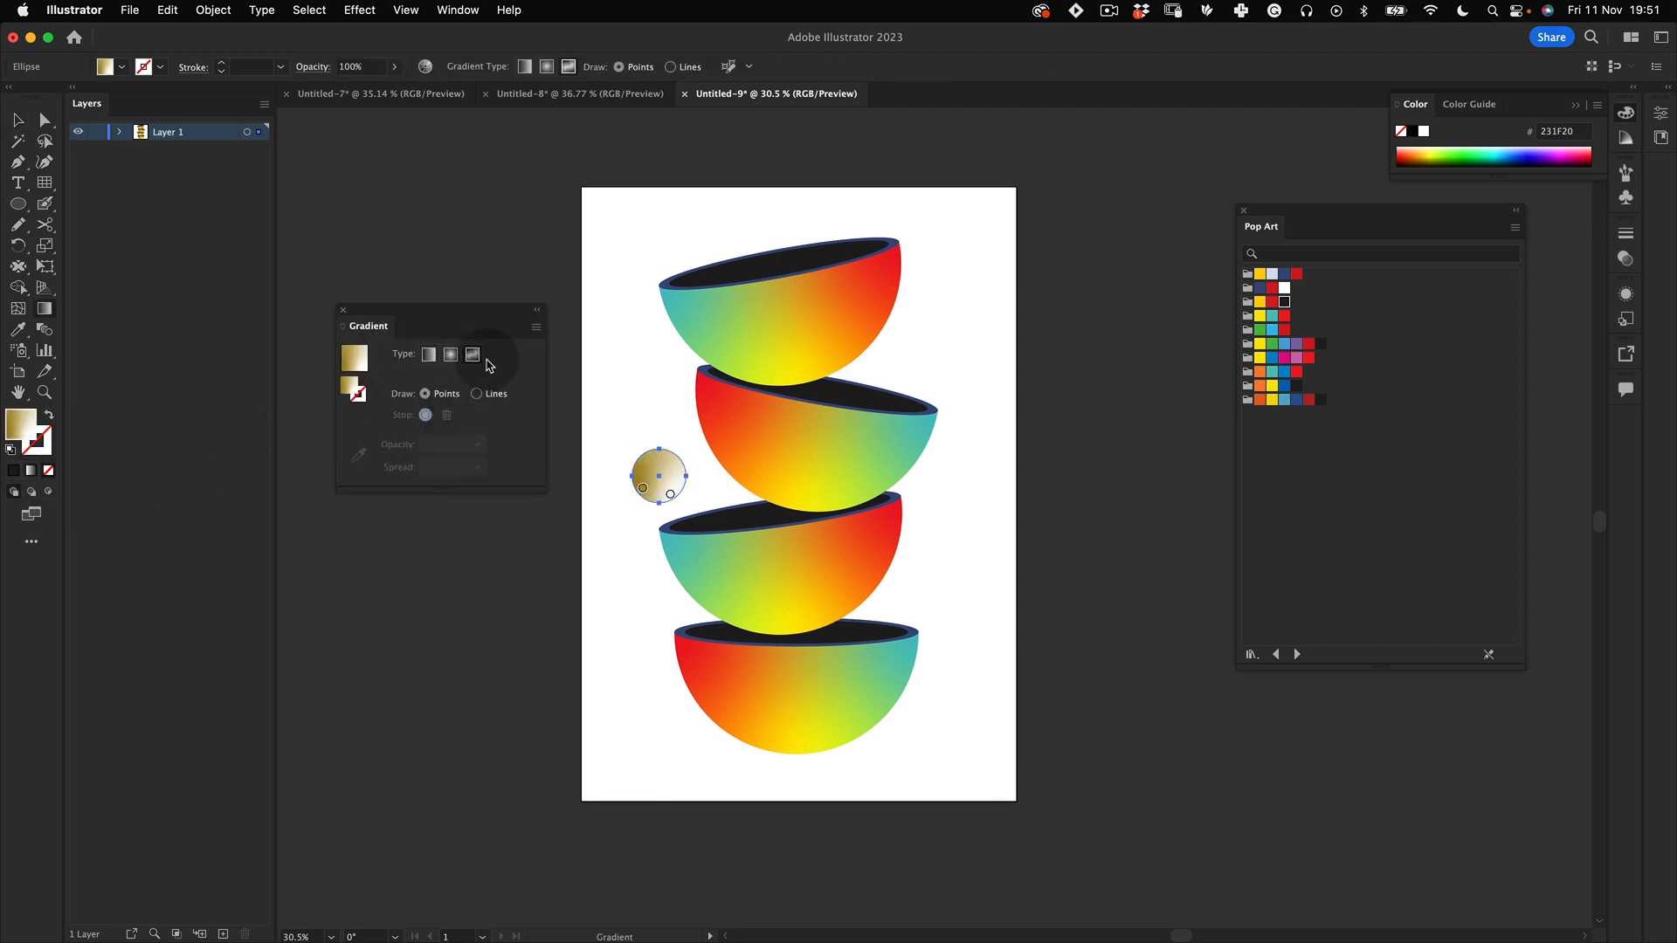
{"action": "left_click", "coordinate": [637, 471]}
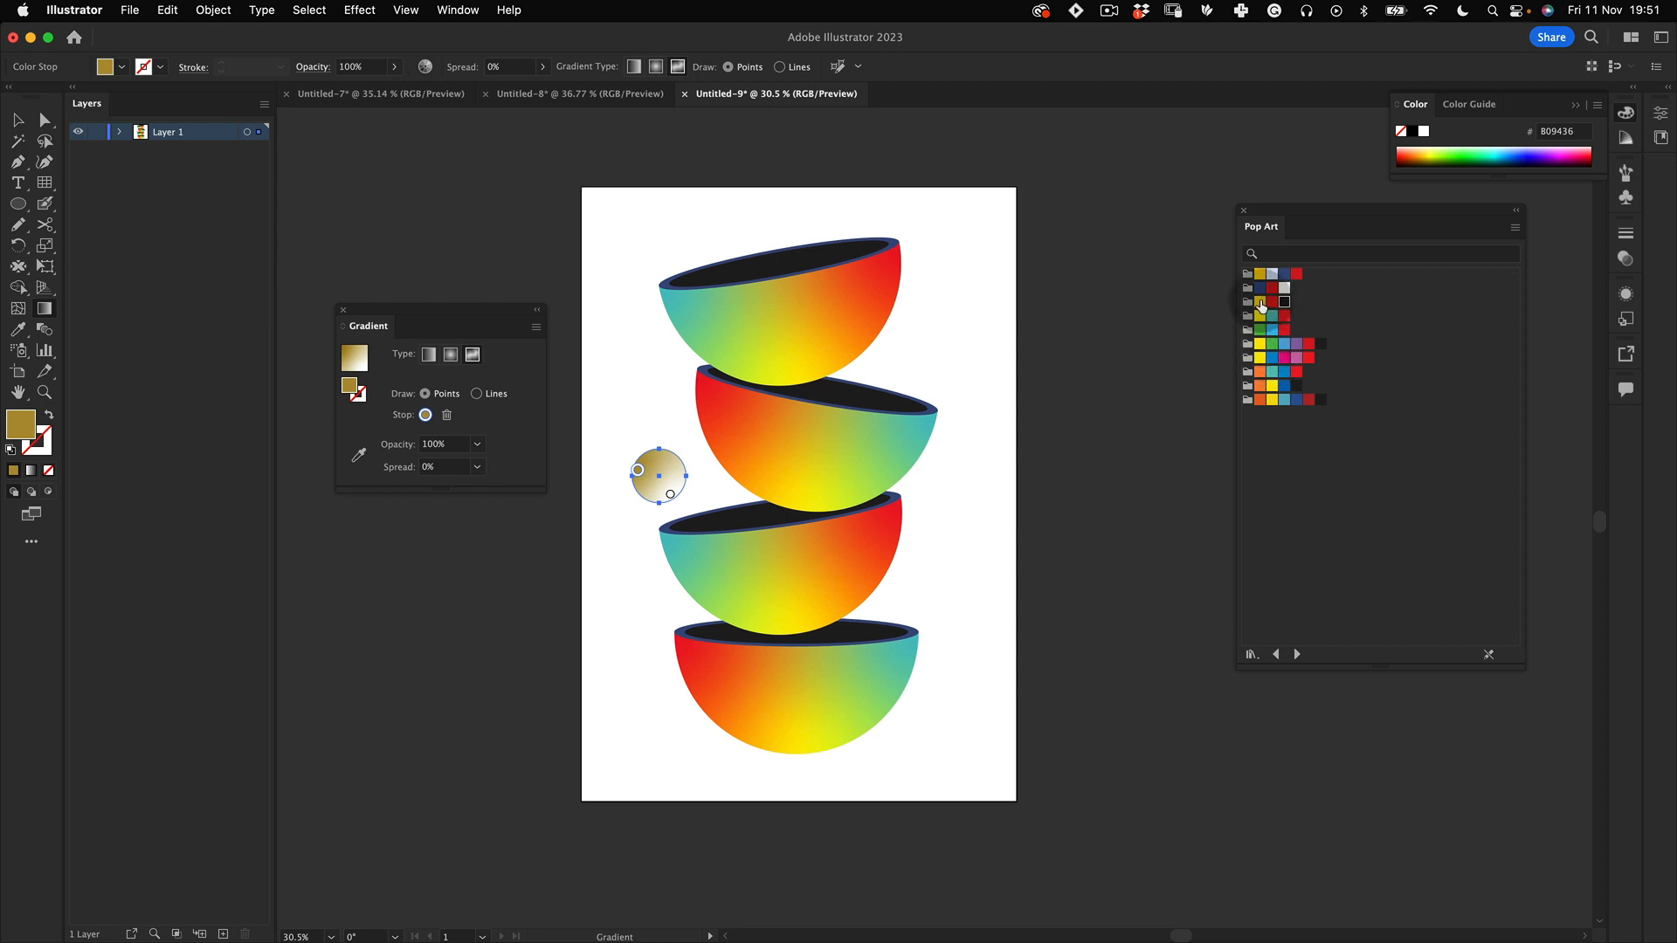
{"action": "left_click", "coordinate": [1259, 301]}
{"action": "left_click", "coordinate": [659, 495]}
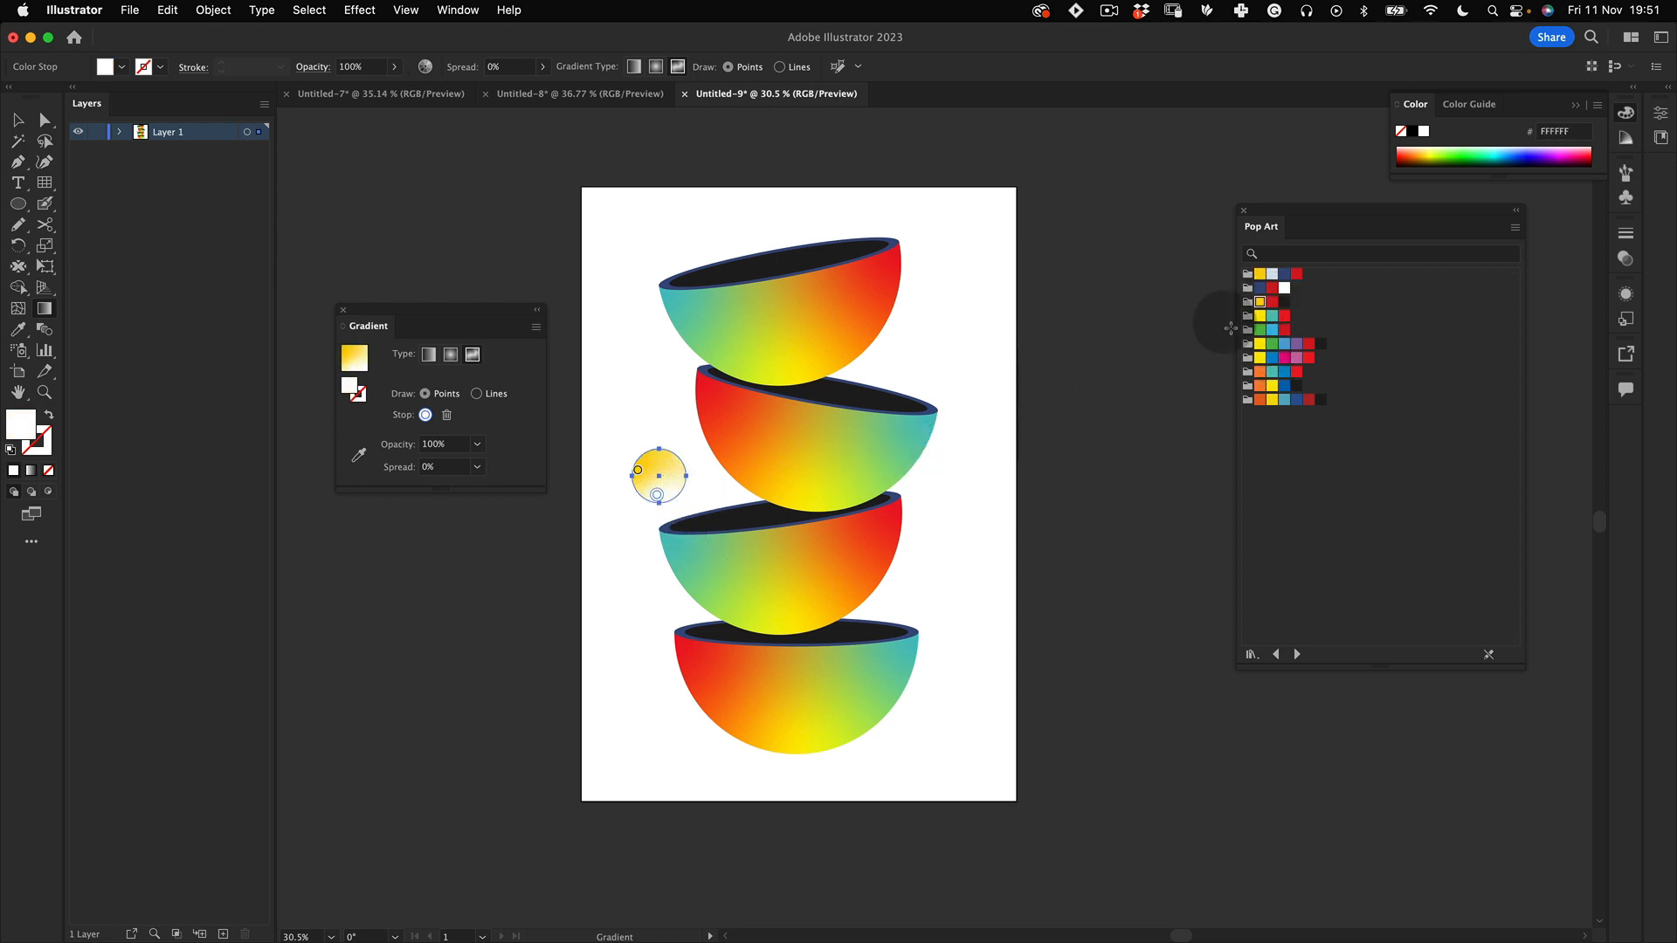
{"action": "left_click", "coordinate": [1284, 315]}
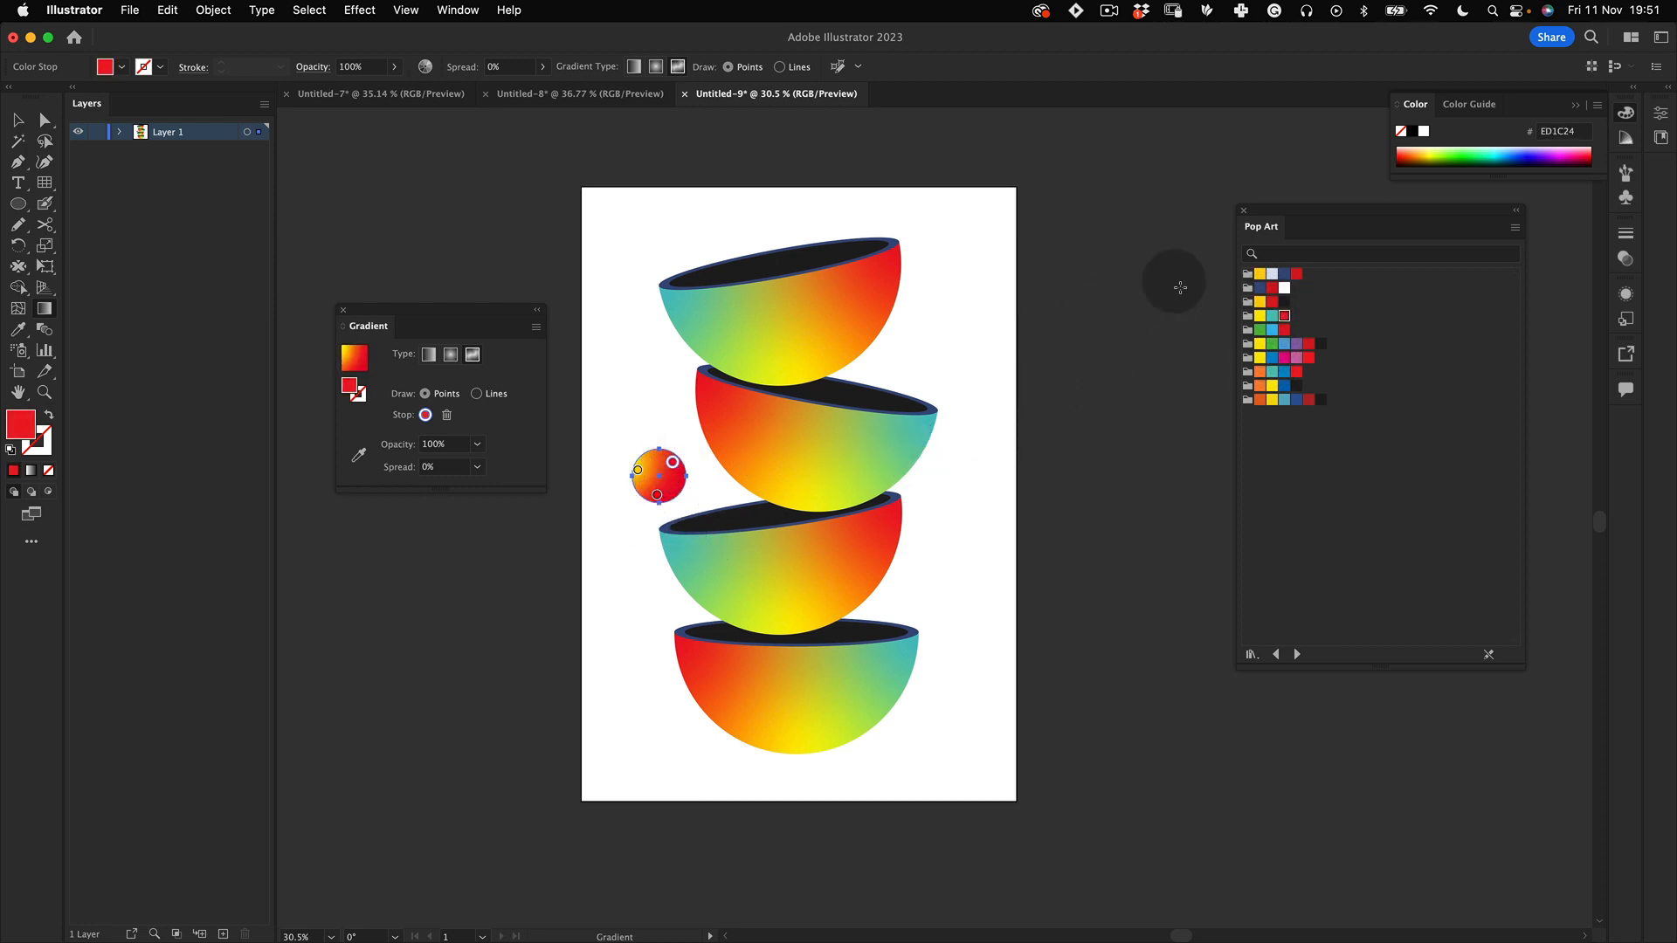
Step: Add a teal stop at the circle's upper right and a dark blue stop at its lower right, both from the Pop Art swatches
{"action": "left_click", "coordinate": [1271, 315]}
{"action": "left_click", "coordinate": [671, 462]}
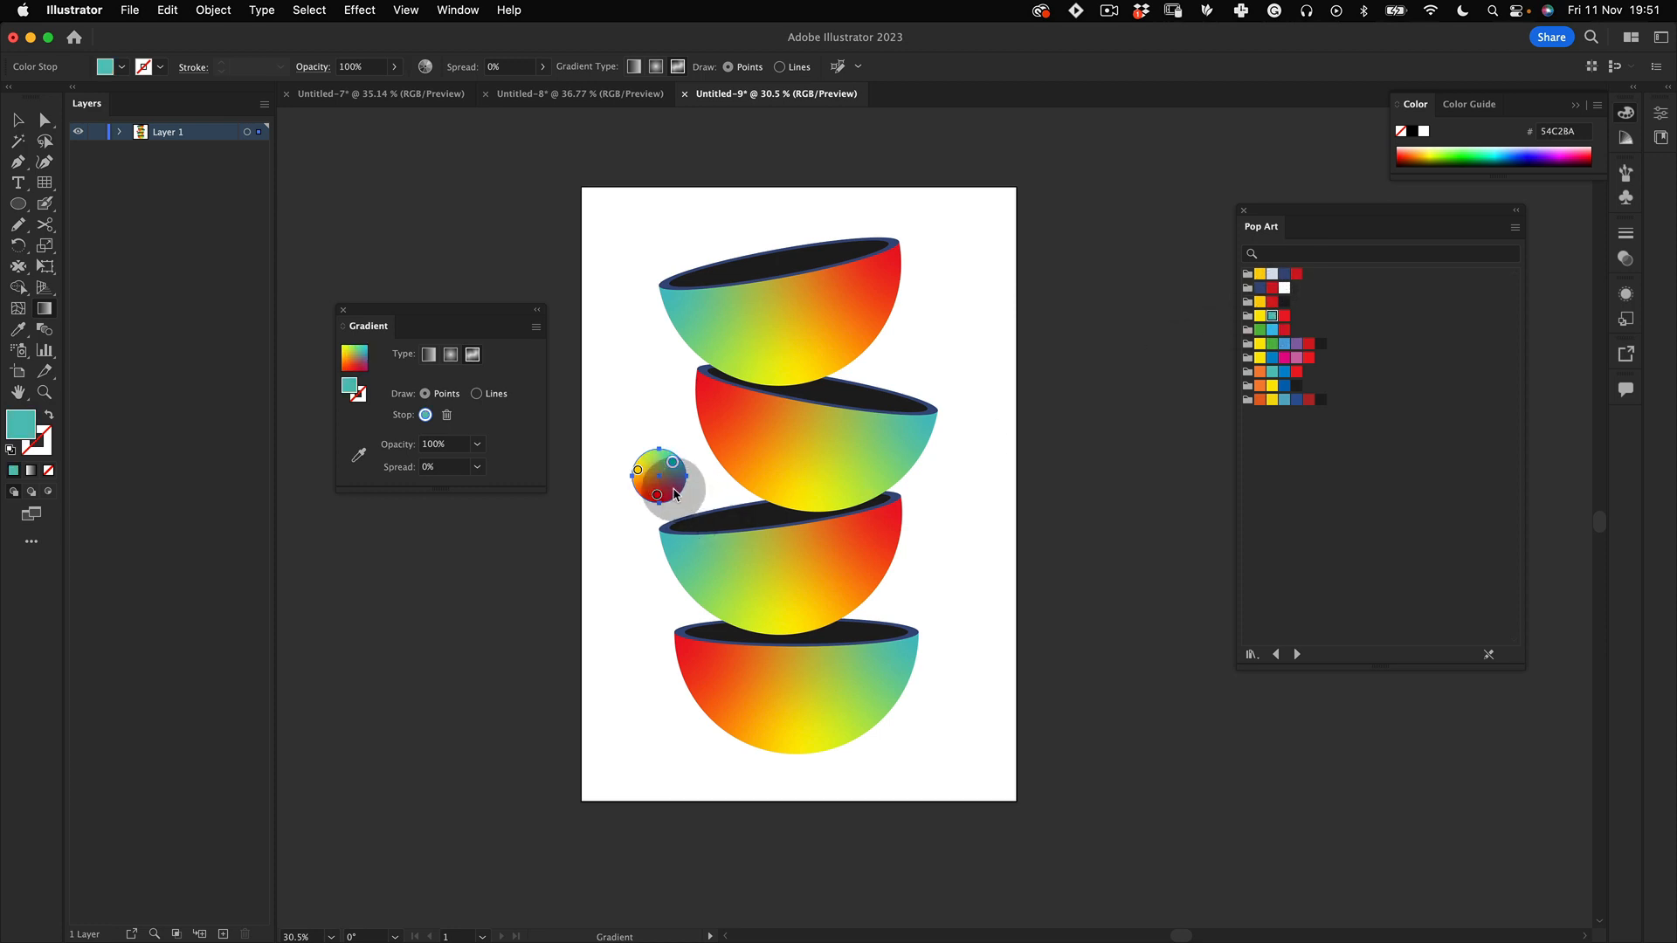
{"action": "left_click", "coordinate": [675, 488]}
{"action": "left_click", "coordinate": [1260, 287]}
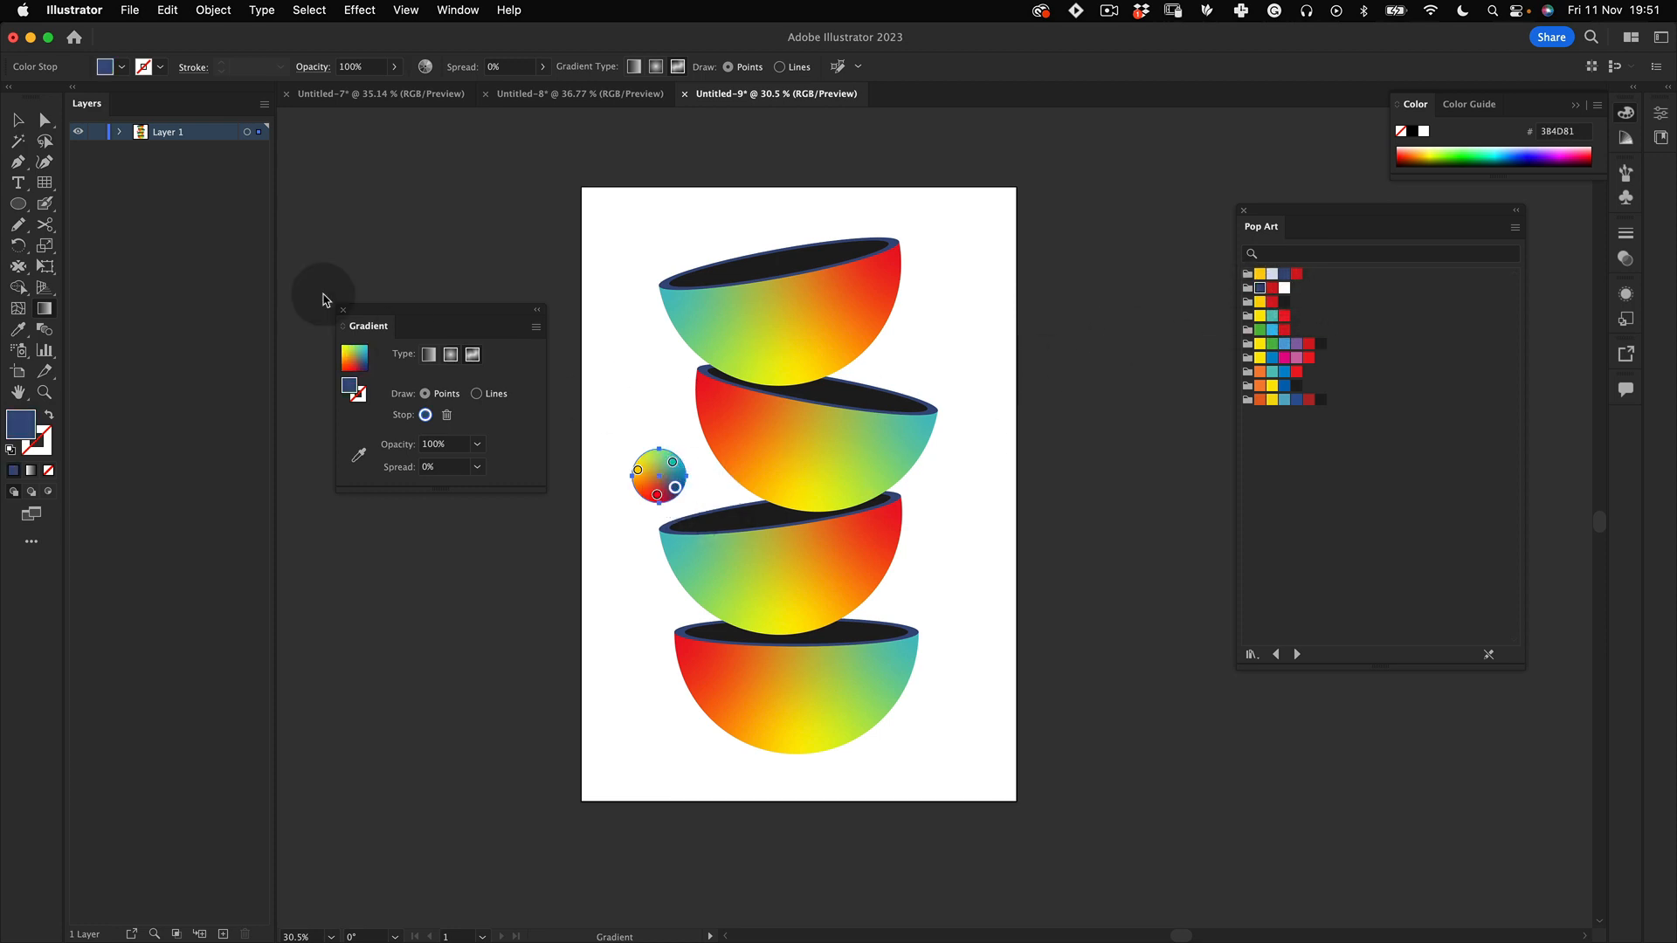
{"action": "left_click", "coordinate": [19, 119]}
{"action": "left_click", "coordinate": [406, 282]}
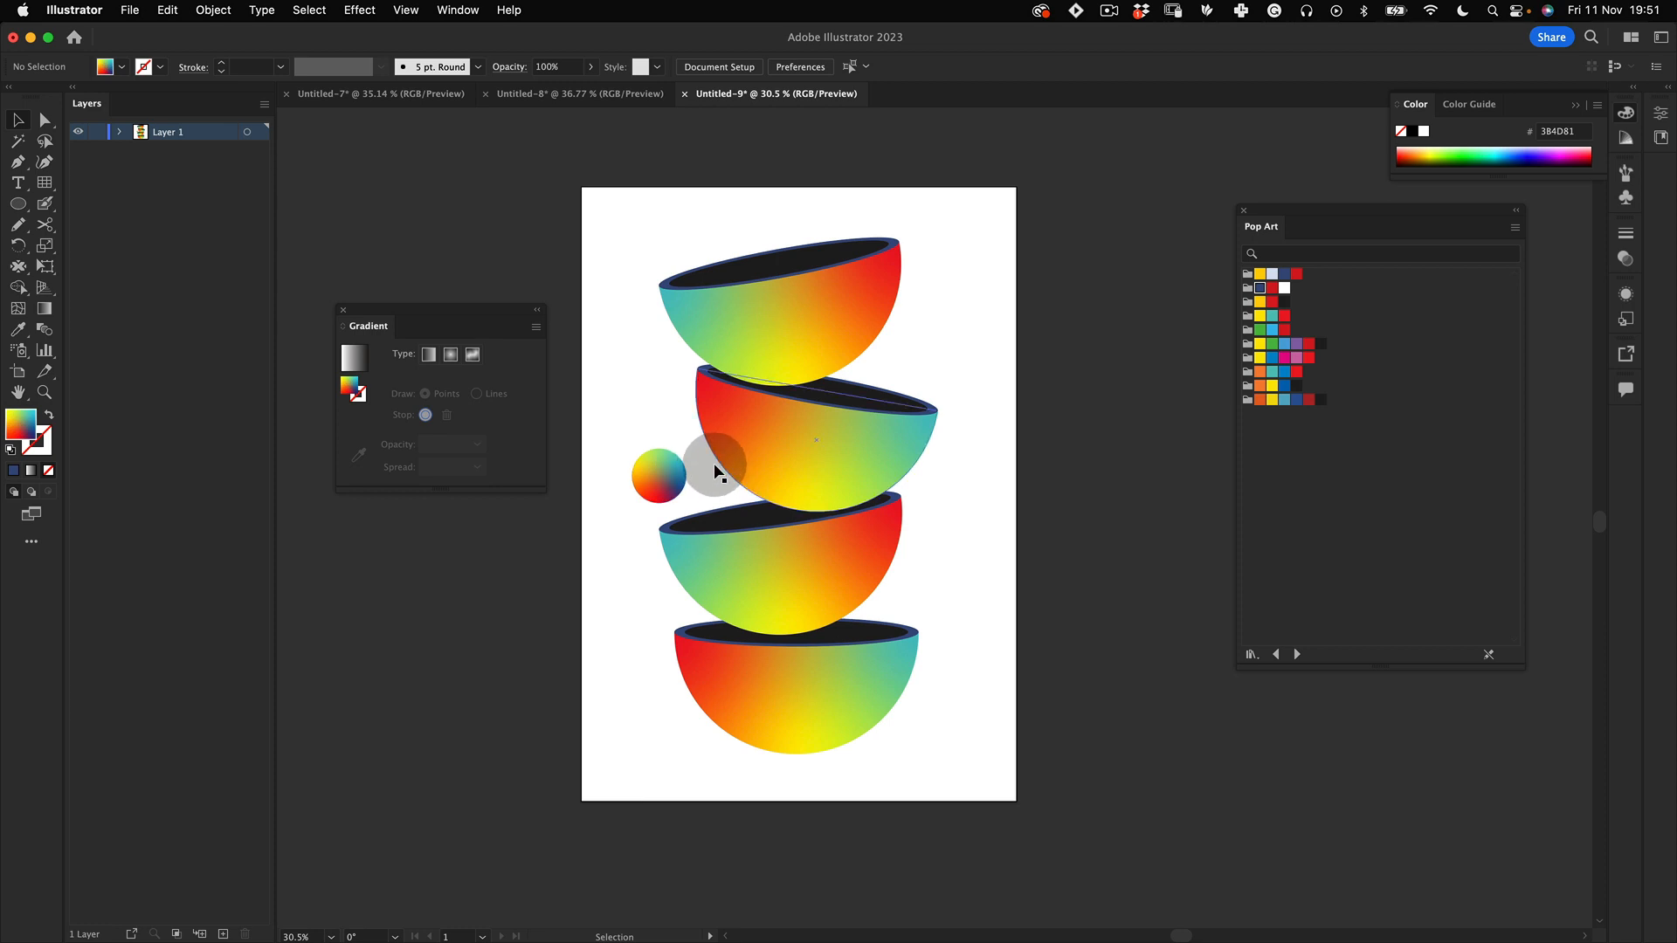
Step: Place the gradient ball on the left rim of the third bowl from the top
{"action": "key", "text": "z"}
{"action": "mouse_move", "coordinate": [654, 480]}
{"action": "left_mouse_down"}
{"action": "mouse_move", "coordinate": [741, 416]}
{"action": "mouse_move", "coordinate": [778, 464]}
{"action": "mouse_move", "coordinate": [639, 420]}
{"action": "mouse_move", "coordinate": [651, 476]}
{"action": "left_mouse_up"}
{"action": "key", "text": "space"}
{"action": "key", "text": "v"}
{"action": "left_click", "coordinate": [633, 374]}
{"action": "key", "text": "space"}
{"action": "left_click_drag", "start_coordinate": [744, 441], "coordinate": [698, 370]}
Step: Duplicate the ball, enlarge the copy proportionally, and rest it on the right side of the bottom bowl's opening
{"action": "left_click_drag", "start_coordinate": [618, 409], "coordinate": [1026, 516], "text": "alt"}
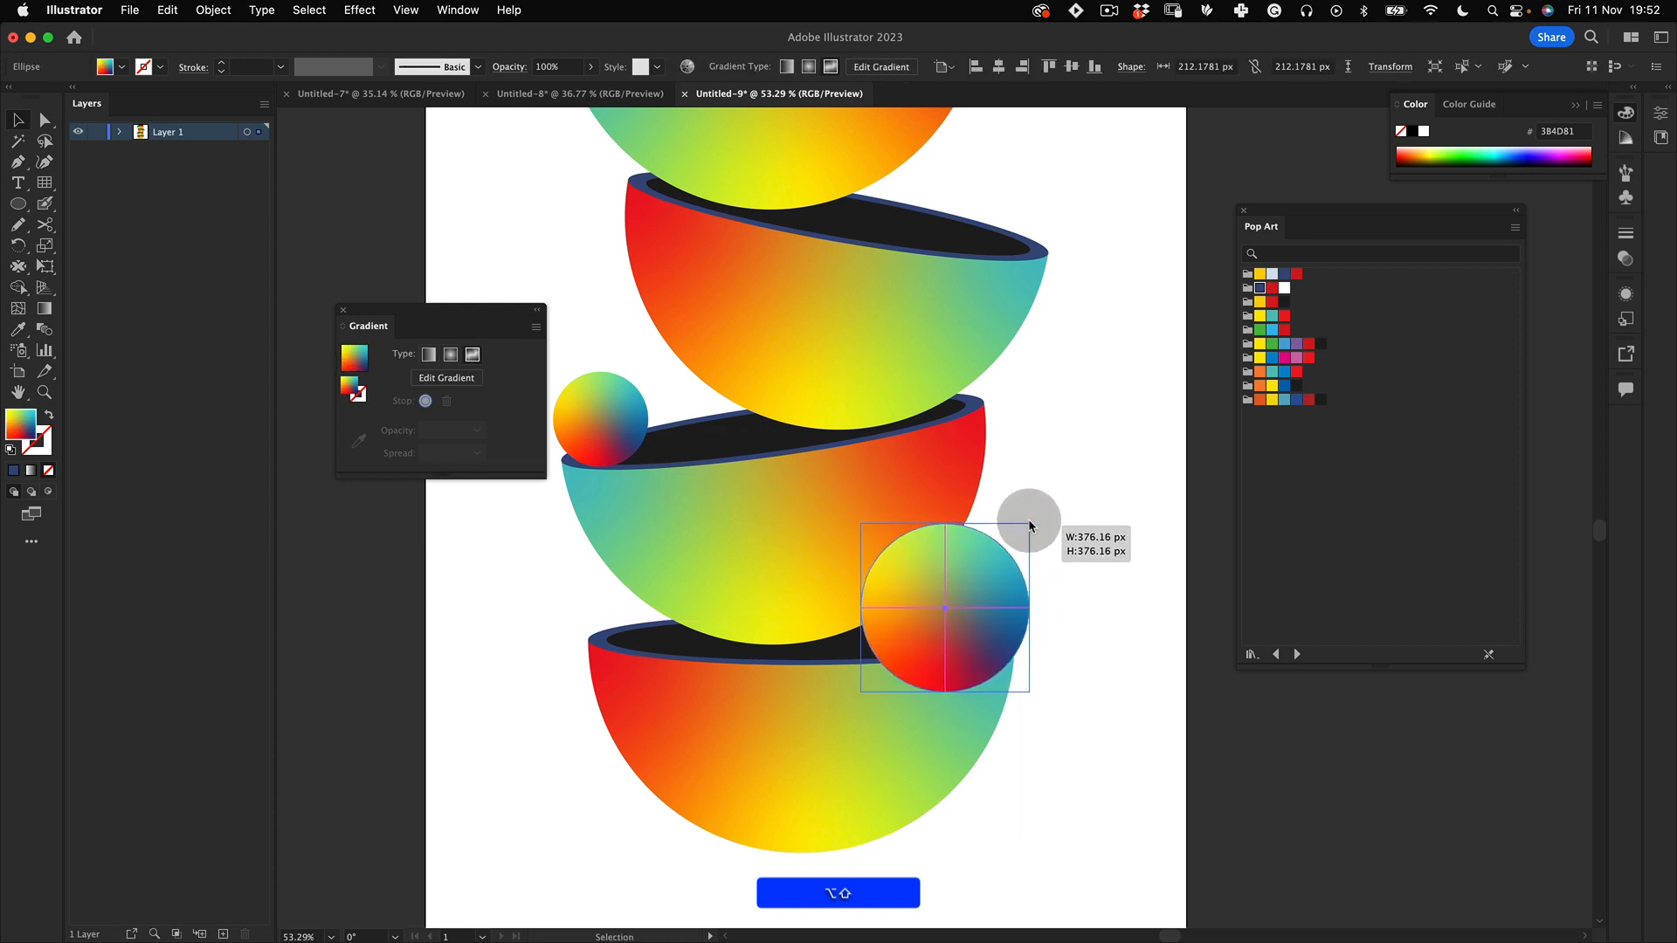
{"action": "left_click_drag", "start_coordinate": [992, 579], "coordinate": [994, 548]}
{"action": "key", "text": "z"}
{"action": "left_click_drag", "start_coordinate": [995, 505], "coordinate": [984, 598]}
{"action": "key", "text": "v"}
{"action": "left_click", "coordinate": [1077, 438]}
Step: Place a smaller duplicate of the gradient ball inside the right side of the second bowl from the top
{"action": "left_click_drag", "start_coordinate": [738, 468], "coordinate": [746, 531]}
{"action": "key", "text": "alt+v"}
{"action": "left_click_drag", "start_coordinate": [717, 534], "coordinate": [771, 515]}
{"action": "scroll", "coordinate": [922, 407], "scroll_direction": "up", "scroll_amount": 3}
{"action": "key", "text": "z"}
{"action": "key", "text": "v"}
{"action": "left_click", "coordinate": [773, 522]}
{"action": "left_click_drag", "start_coordinate": [943, 442], "coordinate": [817, 414]}
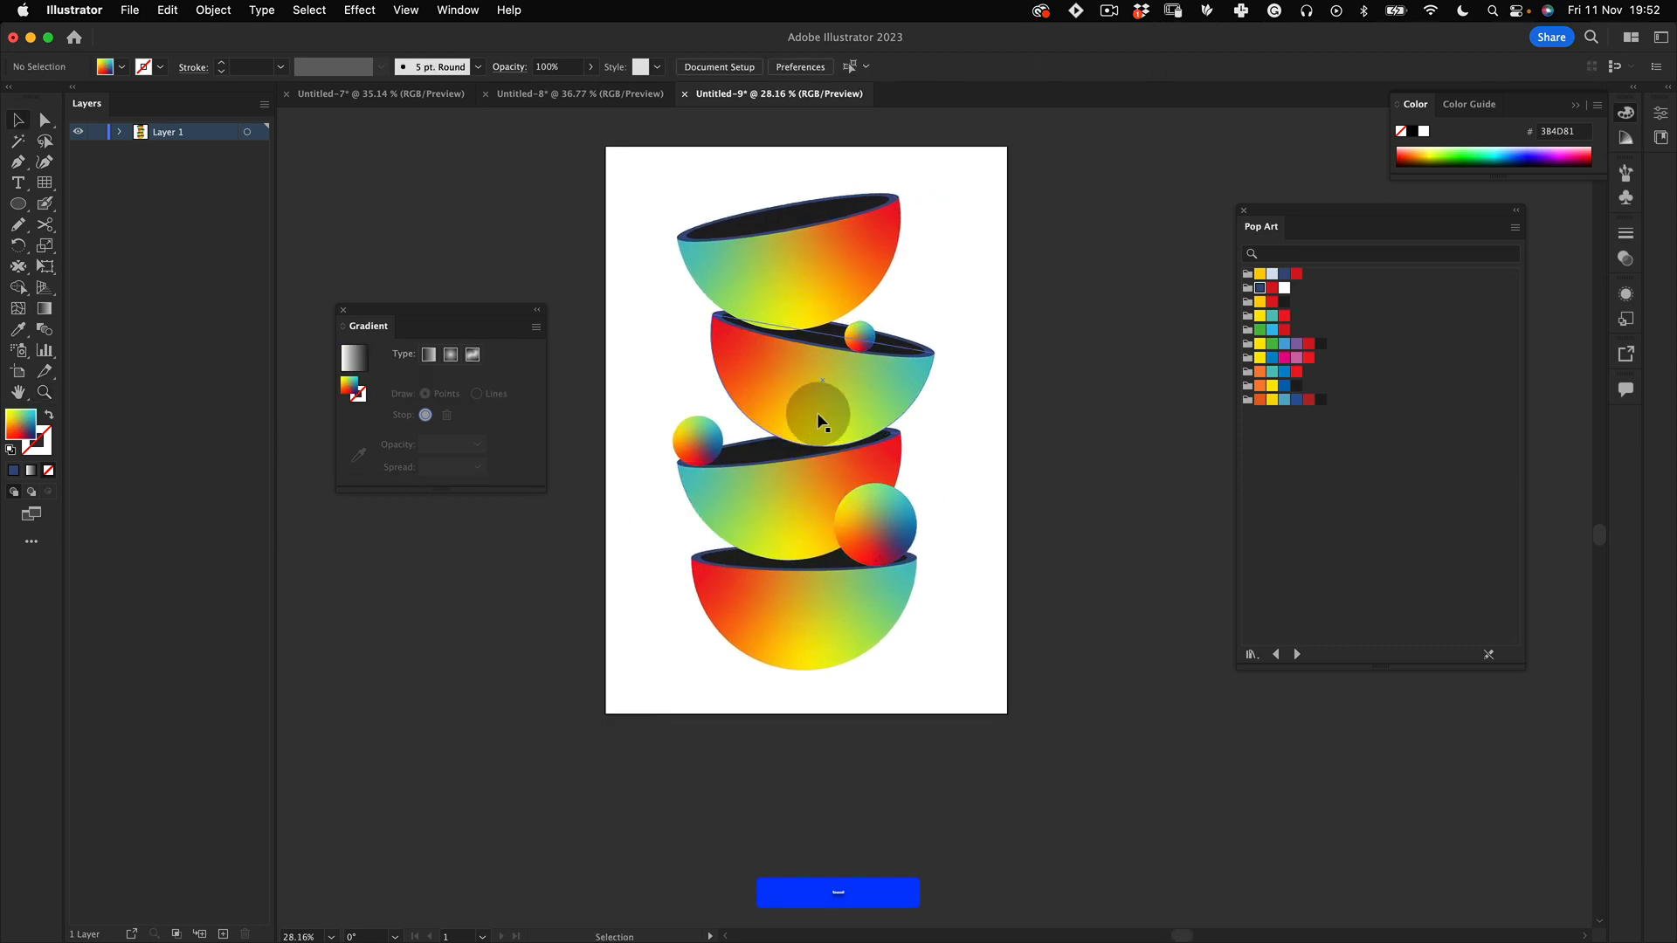
Step: Duplicate the third bowl's ball onto the top bowl's left rim and shrink the copy to about 150 px wide
{"action": "key", "text": "z"}
{"action": "left_click_drag", "start_coordinate": [908, 346], "coordinate": [971, 308]}
{"action": "left_click_drag", "start_coordinate": [971, 307], "coordinate": [1056, 395]}
{"action": "key", "text": "v"}
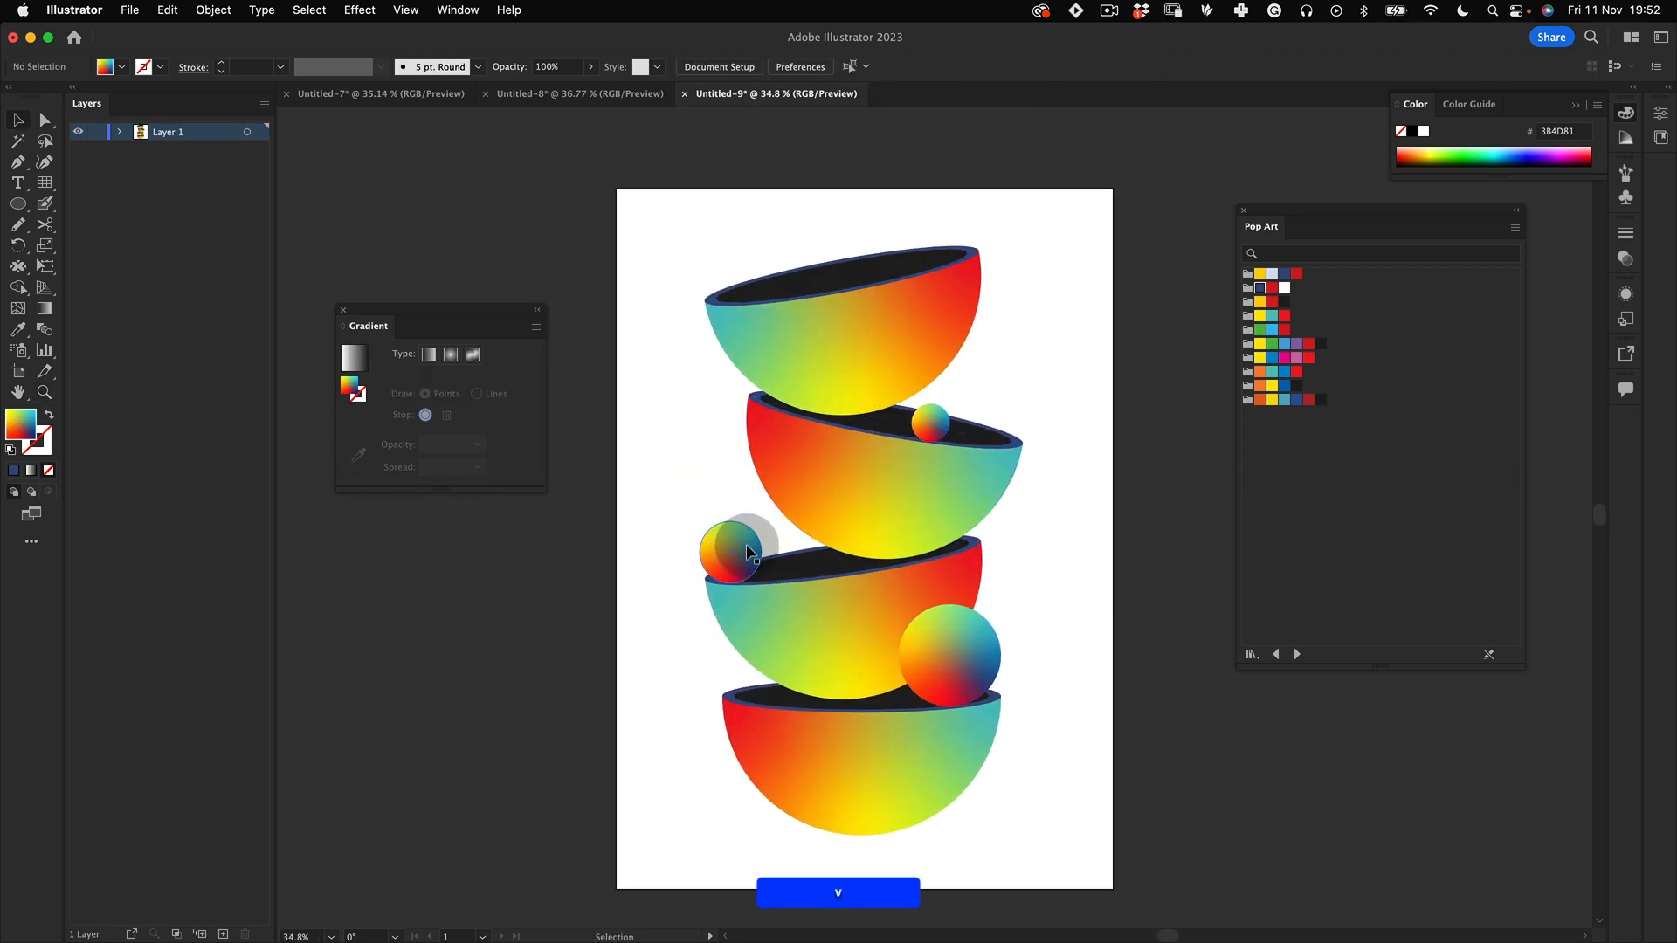
{"action": "left_click_drag", "start_coordinate": [748, 552], "coordinate": [796, 250]}
{"action": "scroll", "coordinate": [802, 257], "scroll_direction": "up", "scroll_amount": 1}
{"action": "key", "text": "shift+e"}
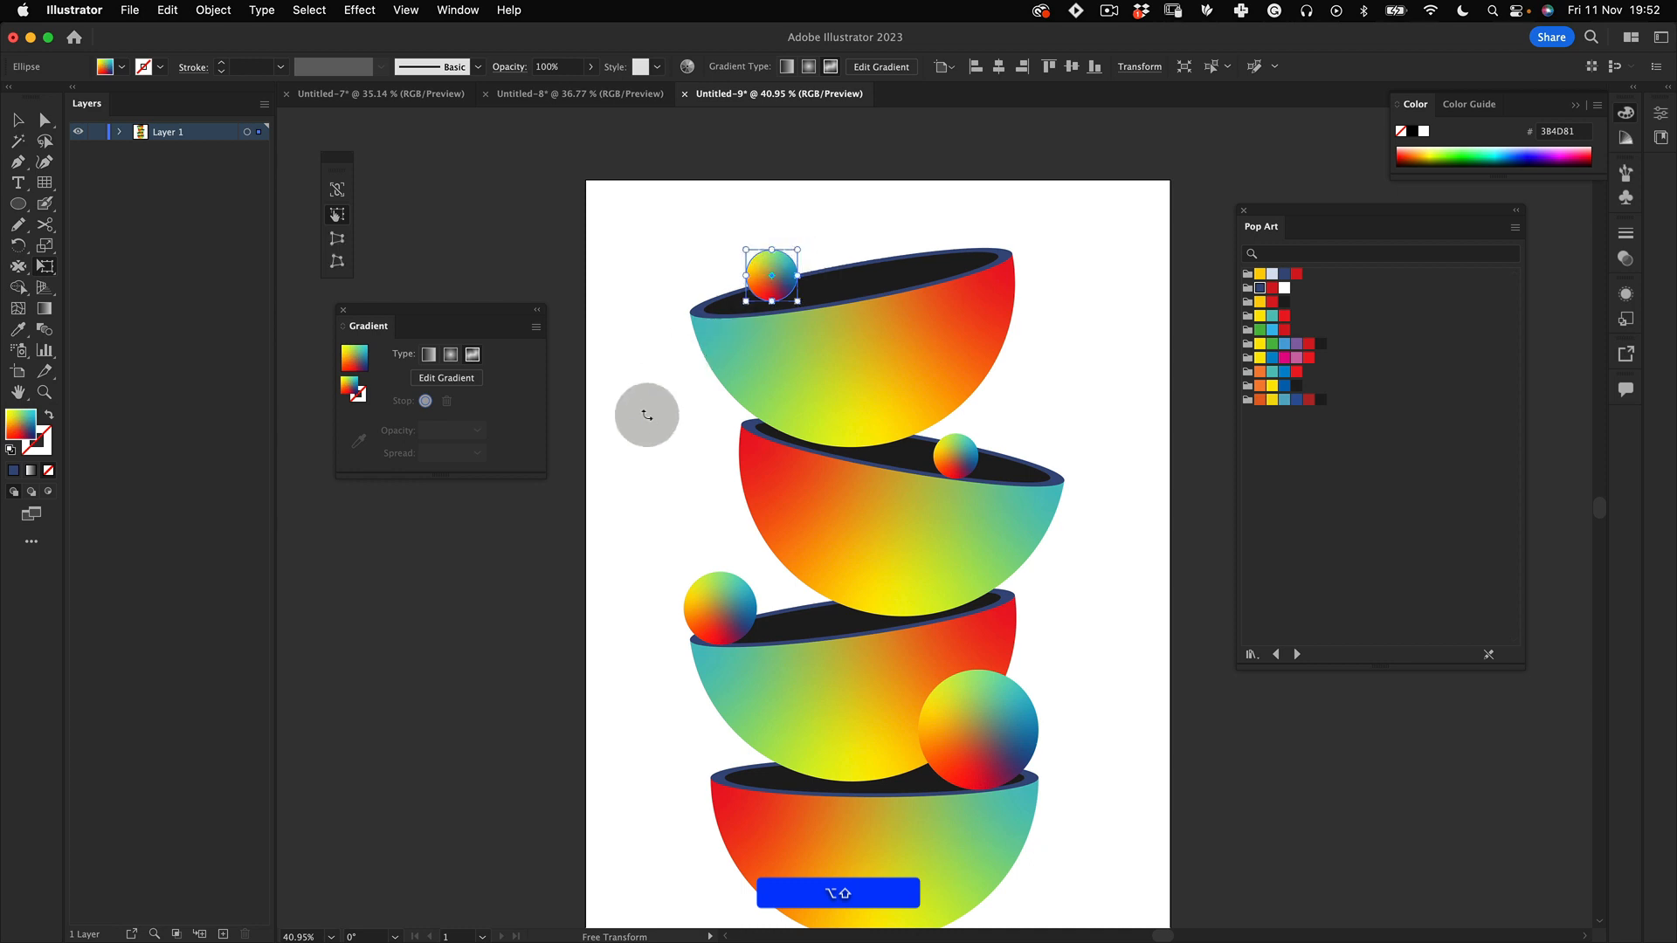
{"action": "key", "text": "v"}
Step: Scale the top bowl and its ball down together, keeping them seated on the second bowl
{"action": "key", "text": "z"}
{"action": "left_click_drag", "start_coordinate": [965, 385], "coordinate": [856, 324]}
{"action": "key", "text": "v"}
{"action": "left_click", "coordinate": [784, 290]}
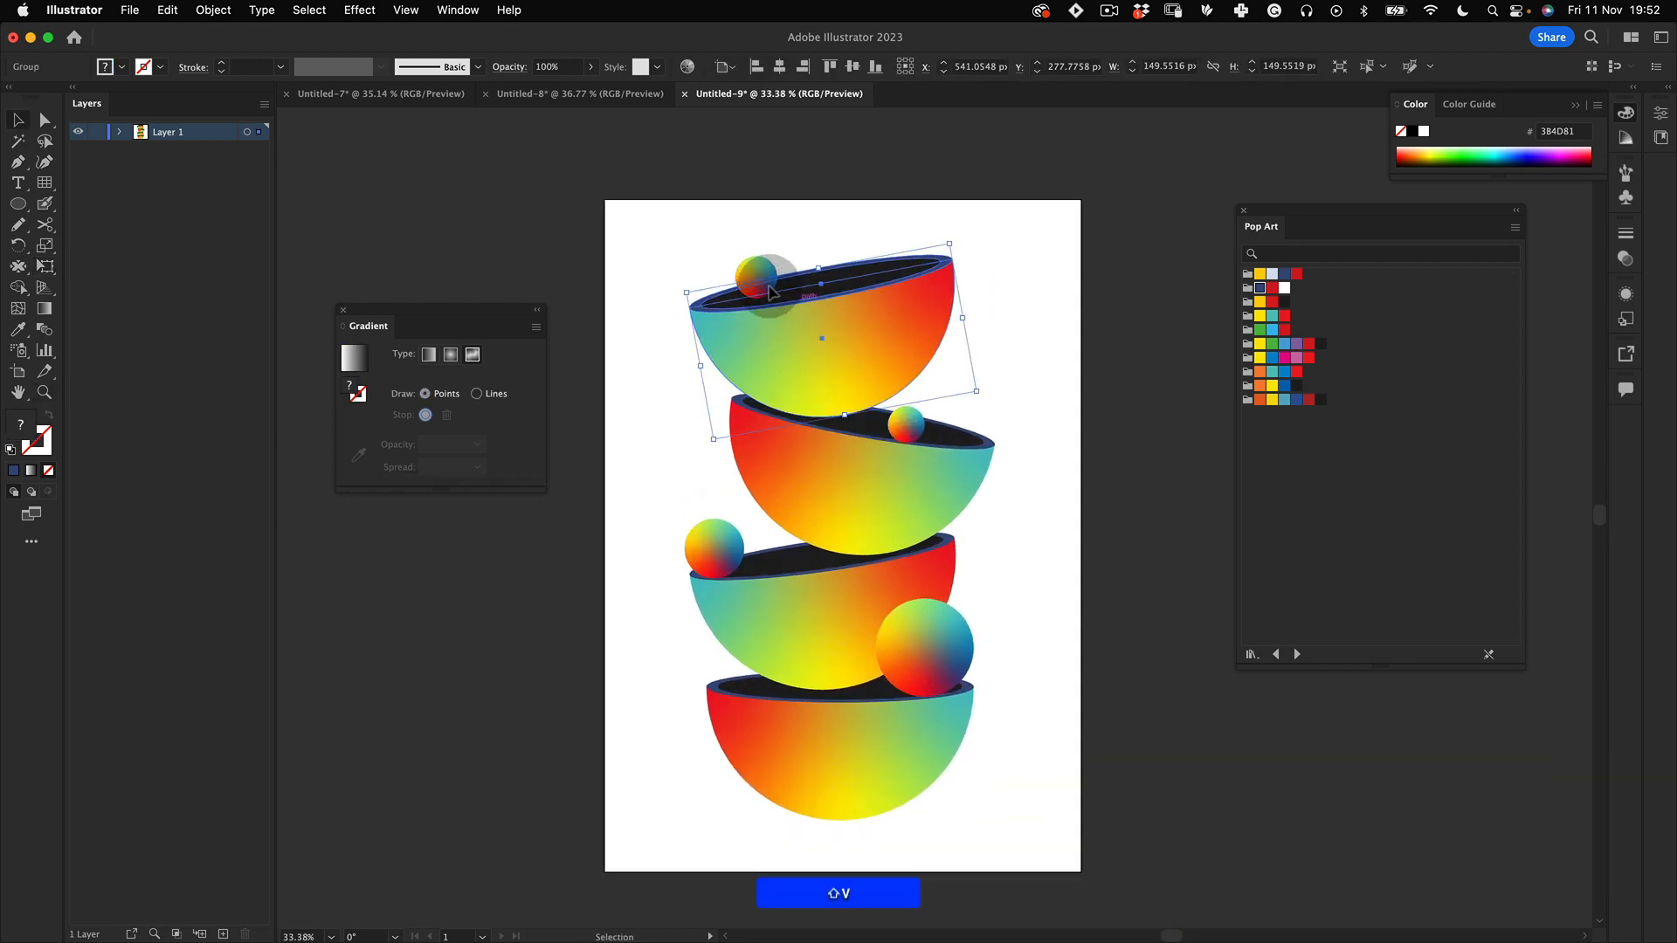
{"action": "left_click", "coordinate": [767, 287], "text": "shift"}
{"action": "left_click_drag", "start_coordinate": [954, 252], "coordinate": [914, 367]}
{"action": "key", "text": "v"}
{"action": "left_click", "coordinate": [959, 260]}
Step: Scale the top two bowls and their balls down together and seat them on the third bowl
{"action": "key", "text": "z"}
{"action": "key", "text": "v"}
{"action": "left_click_drag", "start_coordinate": [1037, 266], "coordinate": [731, 470]}
{"action": "key", "text": "shift+e"}
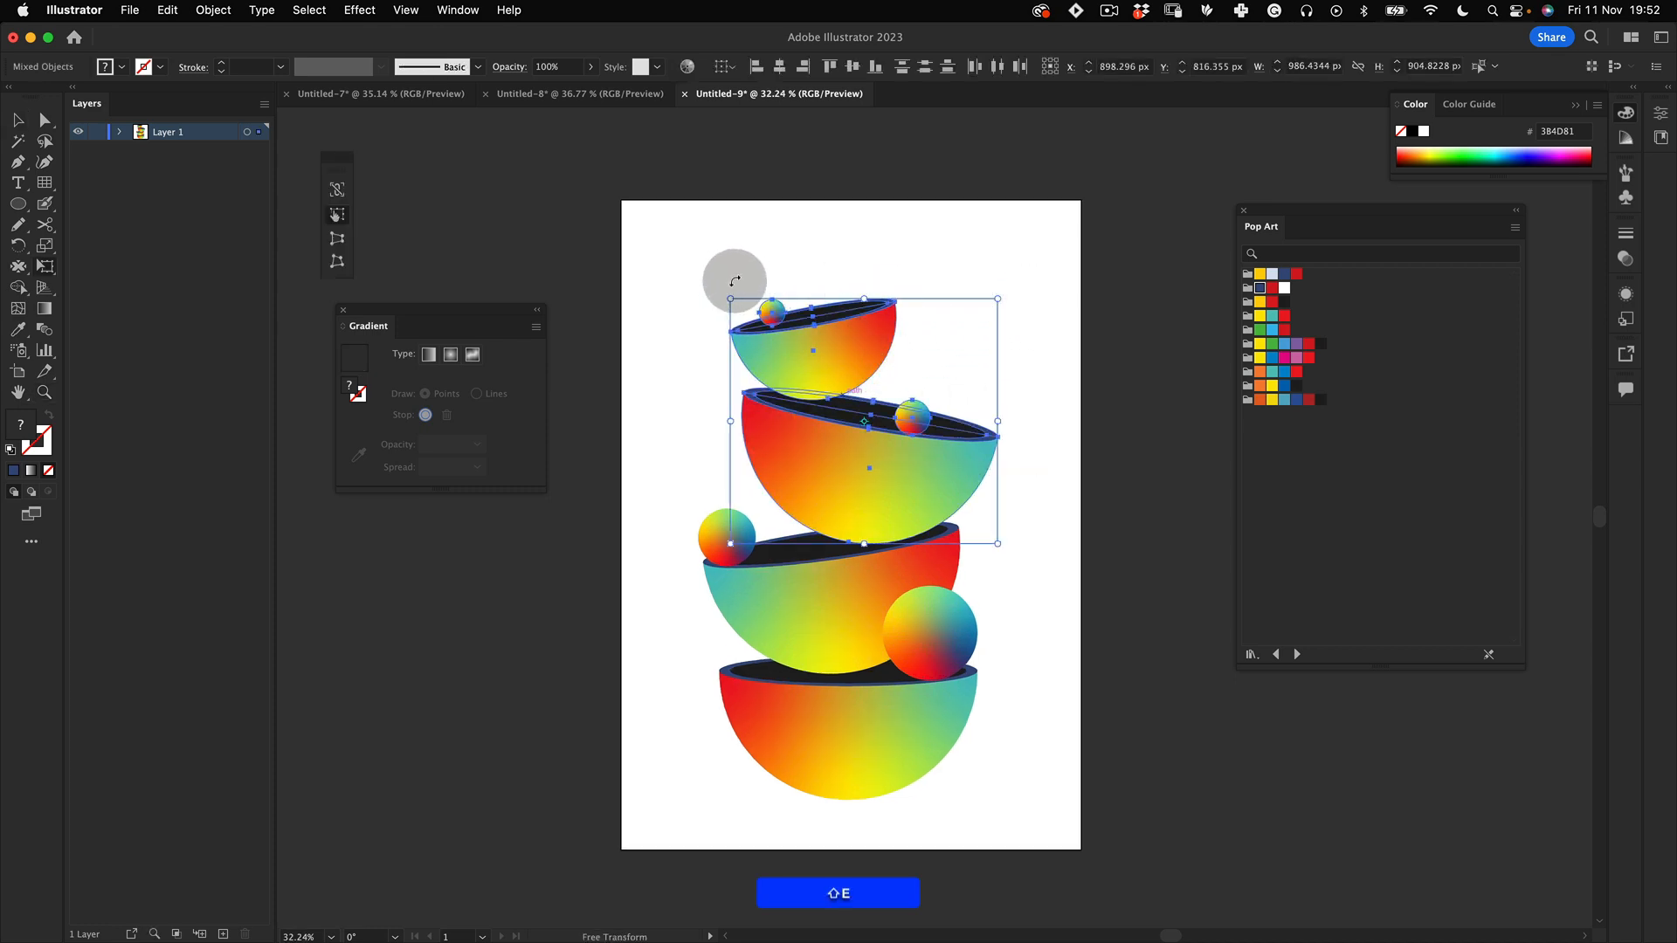
{"action": "left_click_drag", "start_coordinate": [733, 303], "coordinate": [775, 344]}
{"action": "key", "text": "shift+v"}
{"action": "left_click_drag", "start_coordinate": [917, 469], "coordinate": [920, 458]}
{"action": "left_click", "coordinate": [989, 311]}
Step: Scale the upper three bowls and all four balls down proportionally around their centre
{"action": "key", "text": "space"}
{"action": "left_click_drag", "start_coordinate": [1017, 402], "coordinate": [1030, 300]}
{"action": "key", "text": "v"}
{"action": "left_click_drag", "start_coordinate": [1027, 222], "coordinate": [723, 529]}
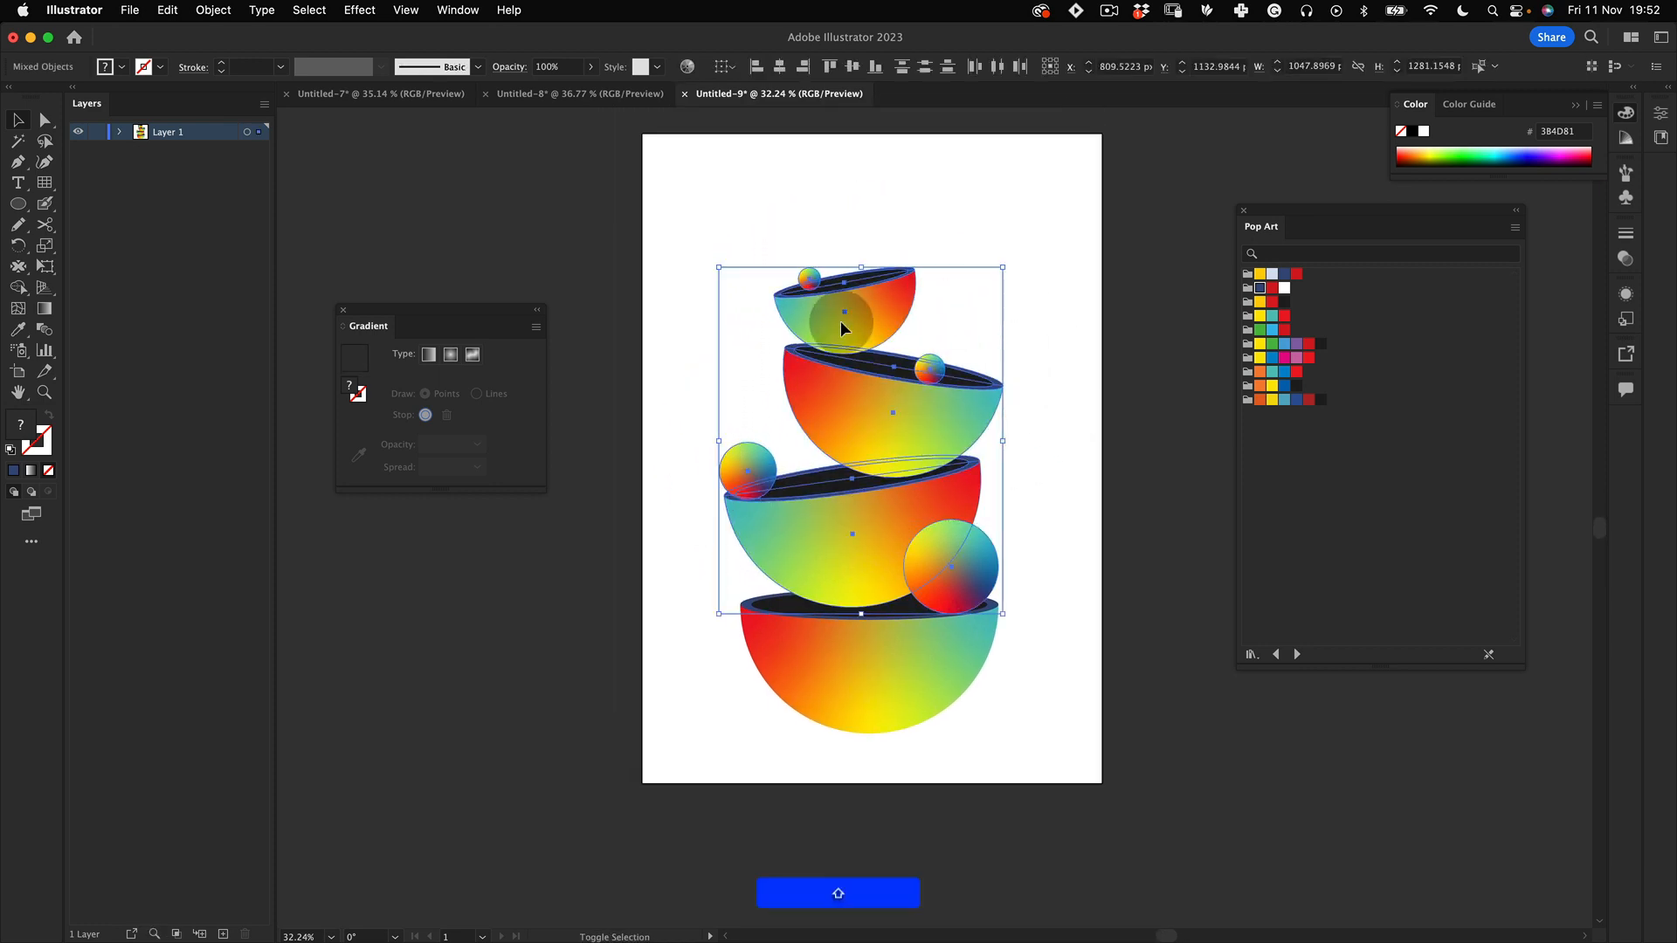
{"action": "left_click_drag", "start_coordinate": [730, 278], "coordinate": [720, 272]}
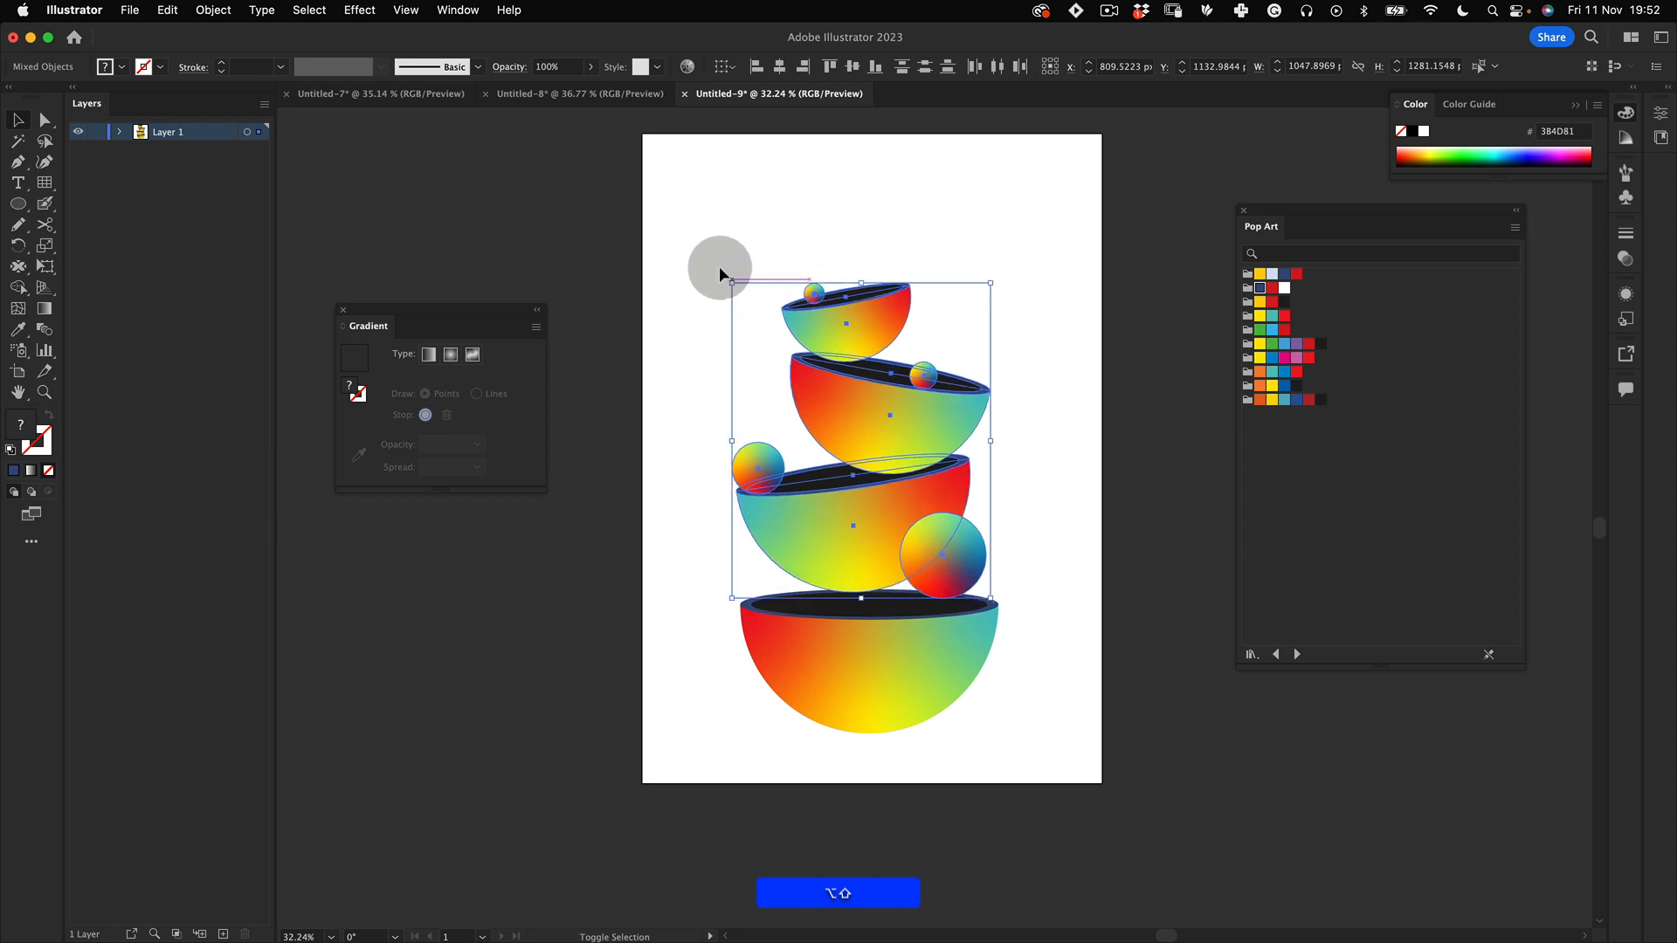
{"action": "left_click", "coordinate": [1003, 250]}
Step: Nudge the upper three bowls and their balls down so they sit in the bottom bowl
{"action": "left_click_drag", "start_coordinate": [1023, 339], "coordinate": [1001, 281]}
{"action": "key", "text": "v"}
{"action": "left_click_drag", "start_coordinate": [1033, 230], "coordinate": [694, 500]}
{"action": "left_click_drag", "start_coordinate": [889, 489], "coordinate": [892, 498]}
Step: Enlarge the entire stack with its balls proportionally and move it up to centre it on the artboard
{"action": "key", "text": "z"}
{"action": "mouse_move", "coordinate": [1023, 255]}
{"action": "left_mouse_down"}
{"action": "mouse_move", "coordinate": [928, 290]}
{"action": "mouse_move", "coordinate": [946, 213]}
{"action": "mouse_move", "coordinate": [1025, 270]}
{"action": "left_mouse_up"}
{"action": "key", "text": "super+a"}
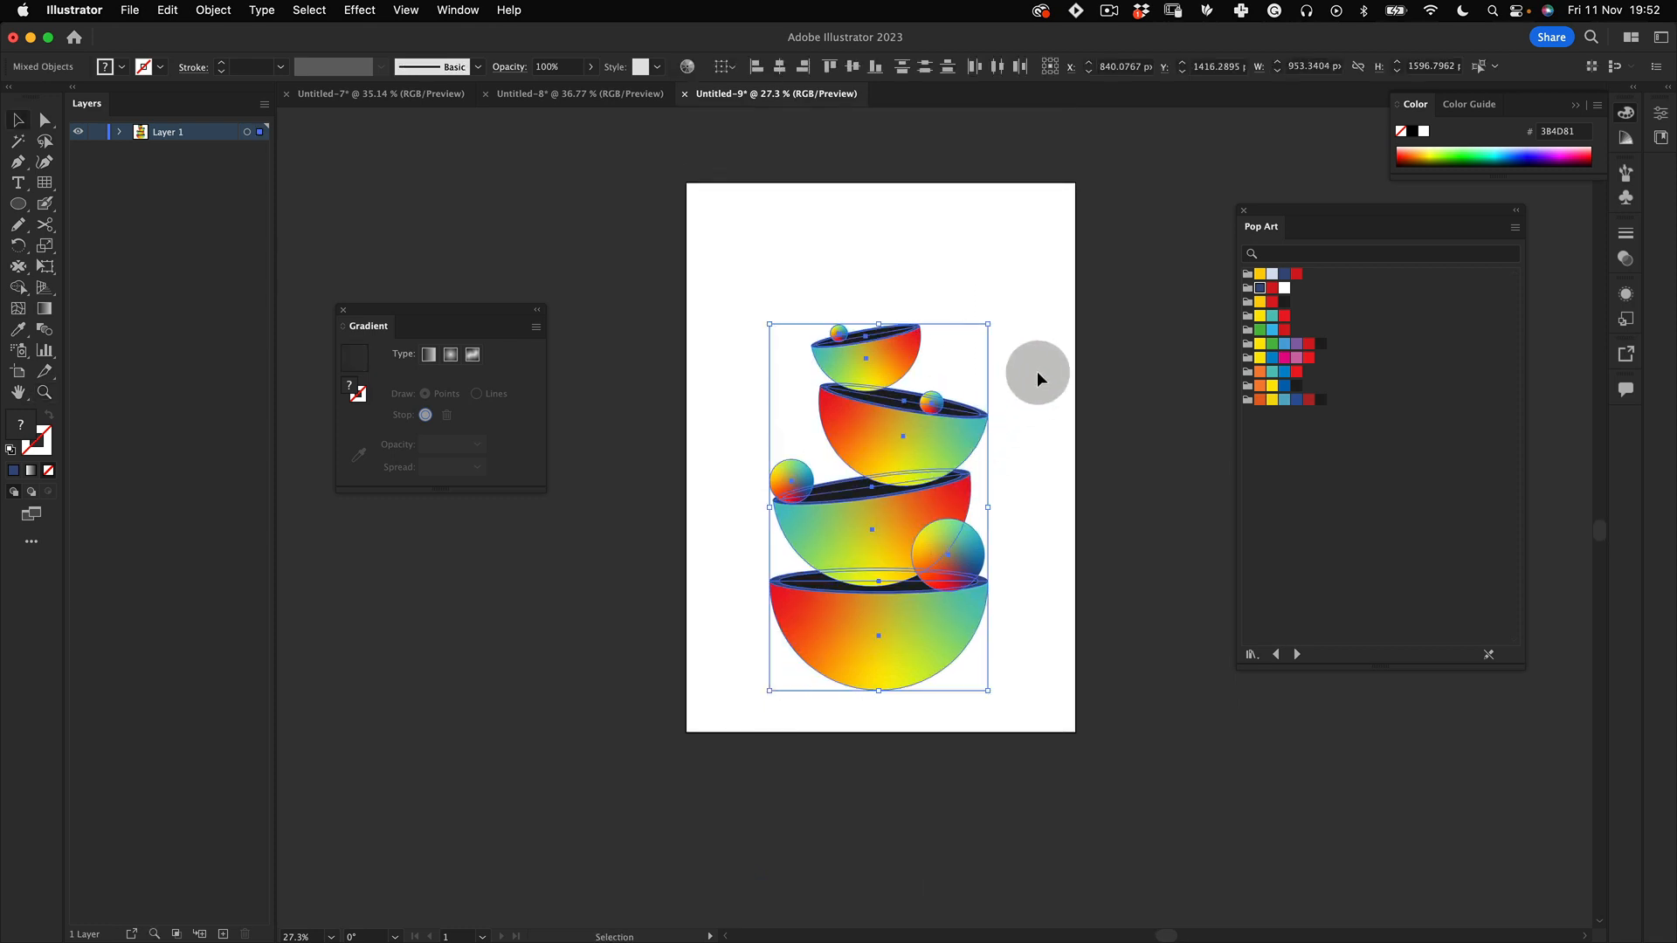
{"action": "left_click_drag", "start_coordinate": [987, 324], "coordinate": [1007, 293]}
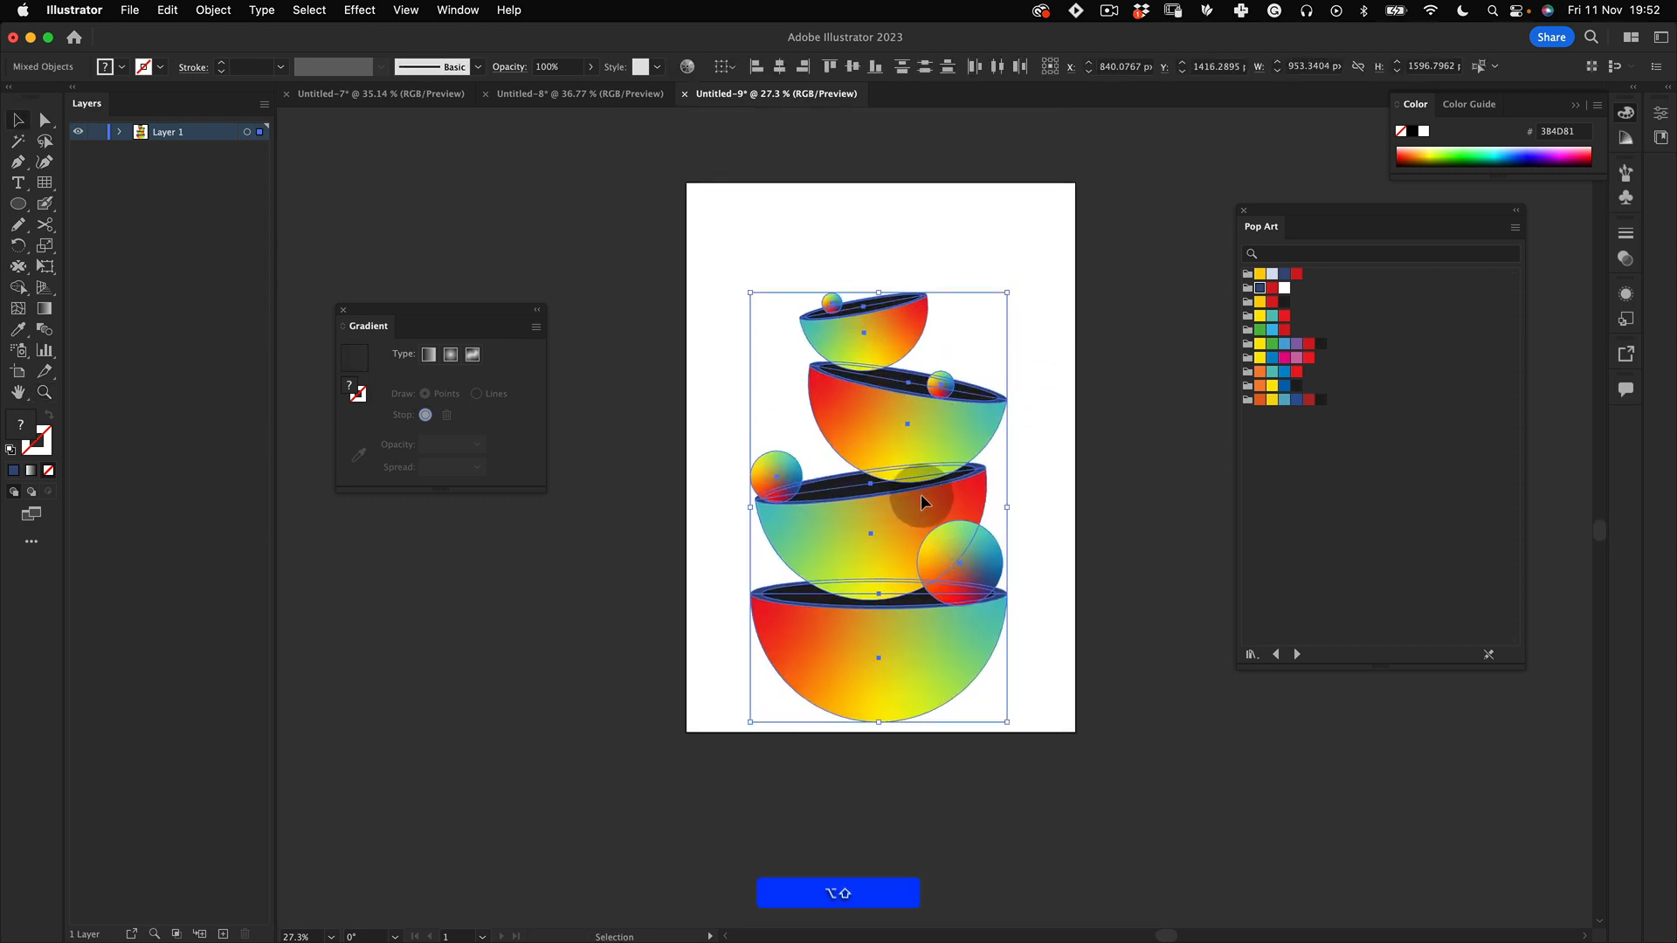
{"action": "left_click_drag", "start_coordinate": [920, 494], "coordinate": [921, 459]}
{"action": "key", "text": "v"}
{"action": "left_click", "coordinate": [1049, 153]}
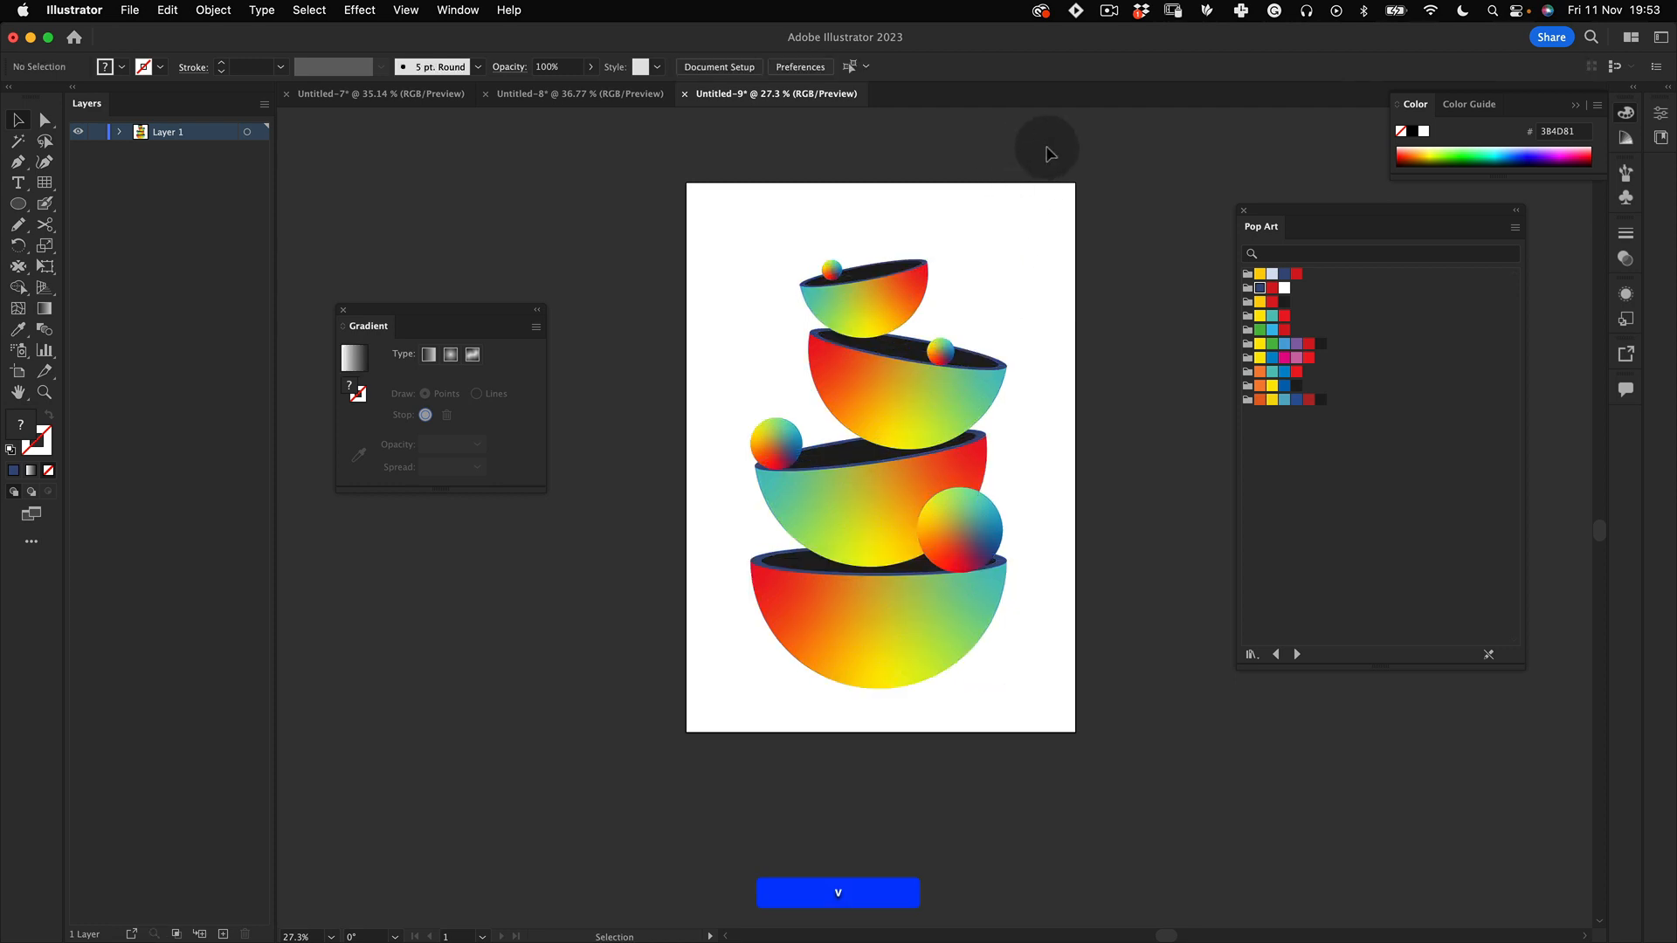
Step: Nudge the top bowl and its ball slightly down and to the left on the second bowl
{"action": "key", "text": "z"}
{"action": "left_click_drag", "start_coordinate": [867, 271], "coordinate": [809, 427]}
{"action": "key", "text": "space"}
{"action": "key", "text": "v"}
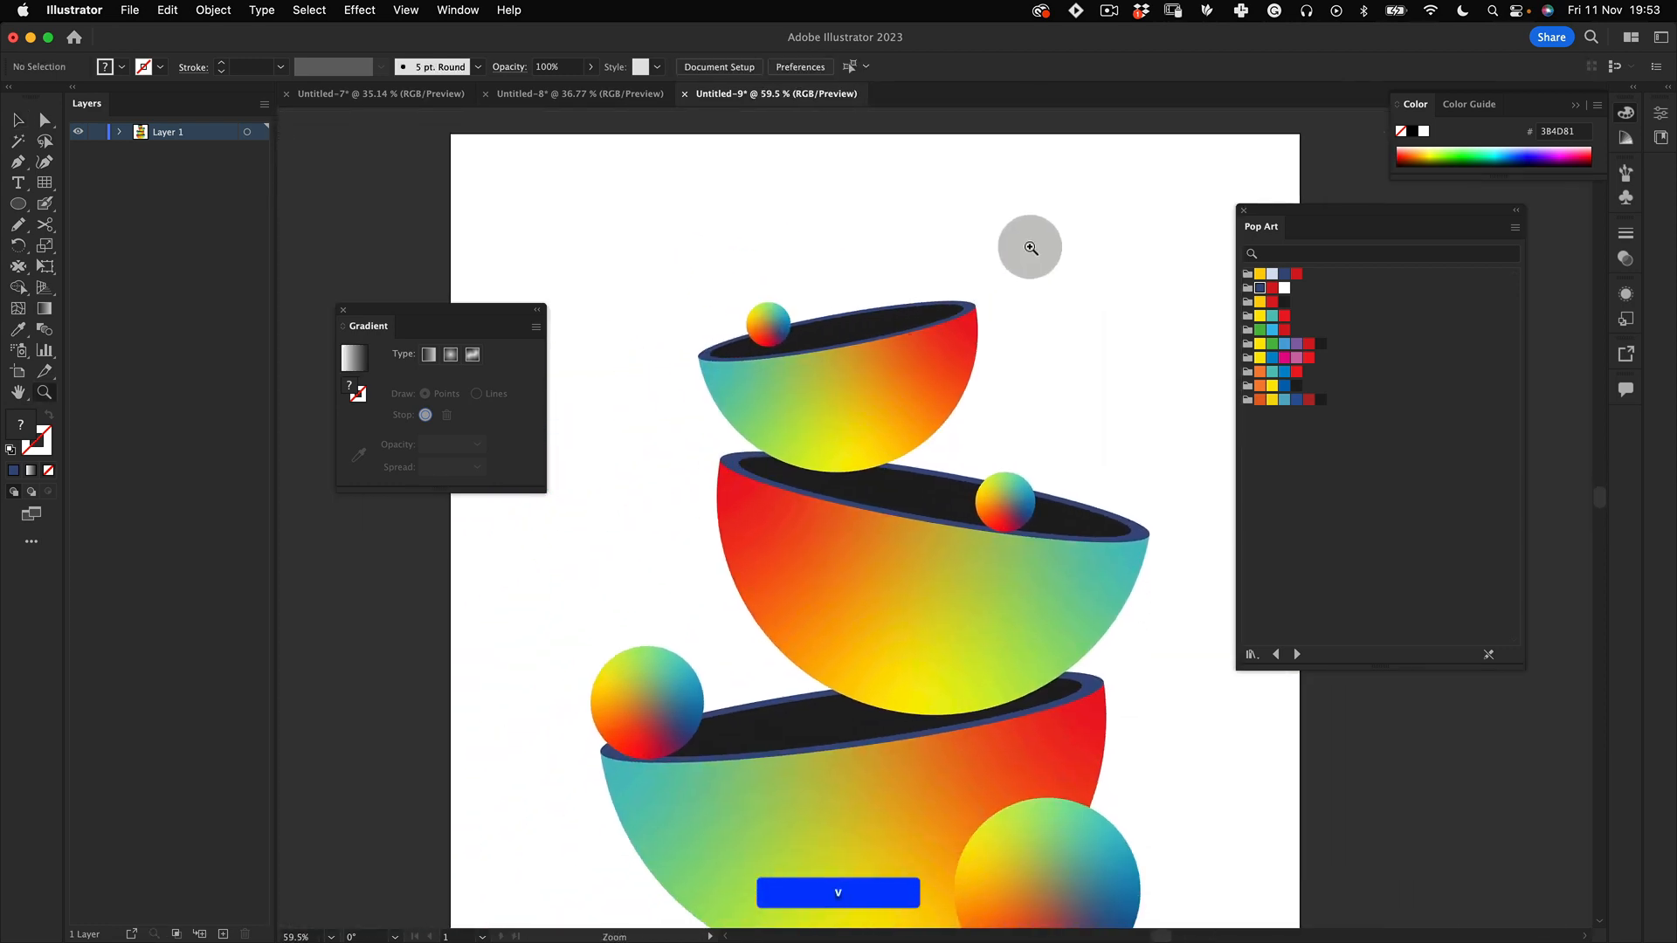
{"action": "left_click", "coordinate": [768, 378]}
{"action": "left_click_drag", "start_coordinate": [859, 377], "coordinate": [844, 390]}
{"action": "key", "text": "z"}
{"action": "left_click_drag", "start_coordinate": [967, 312], "coordinate": [842, 381]}
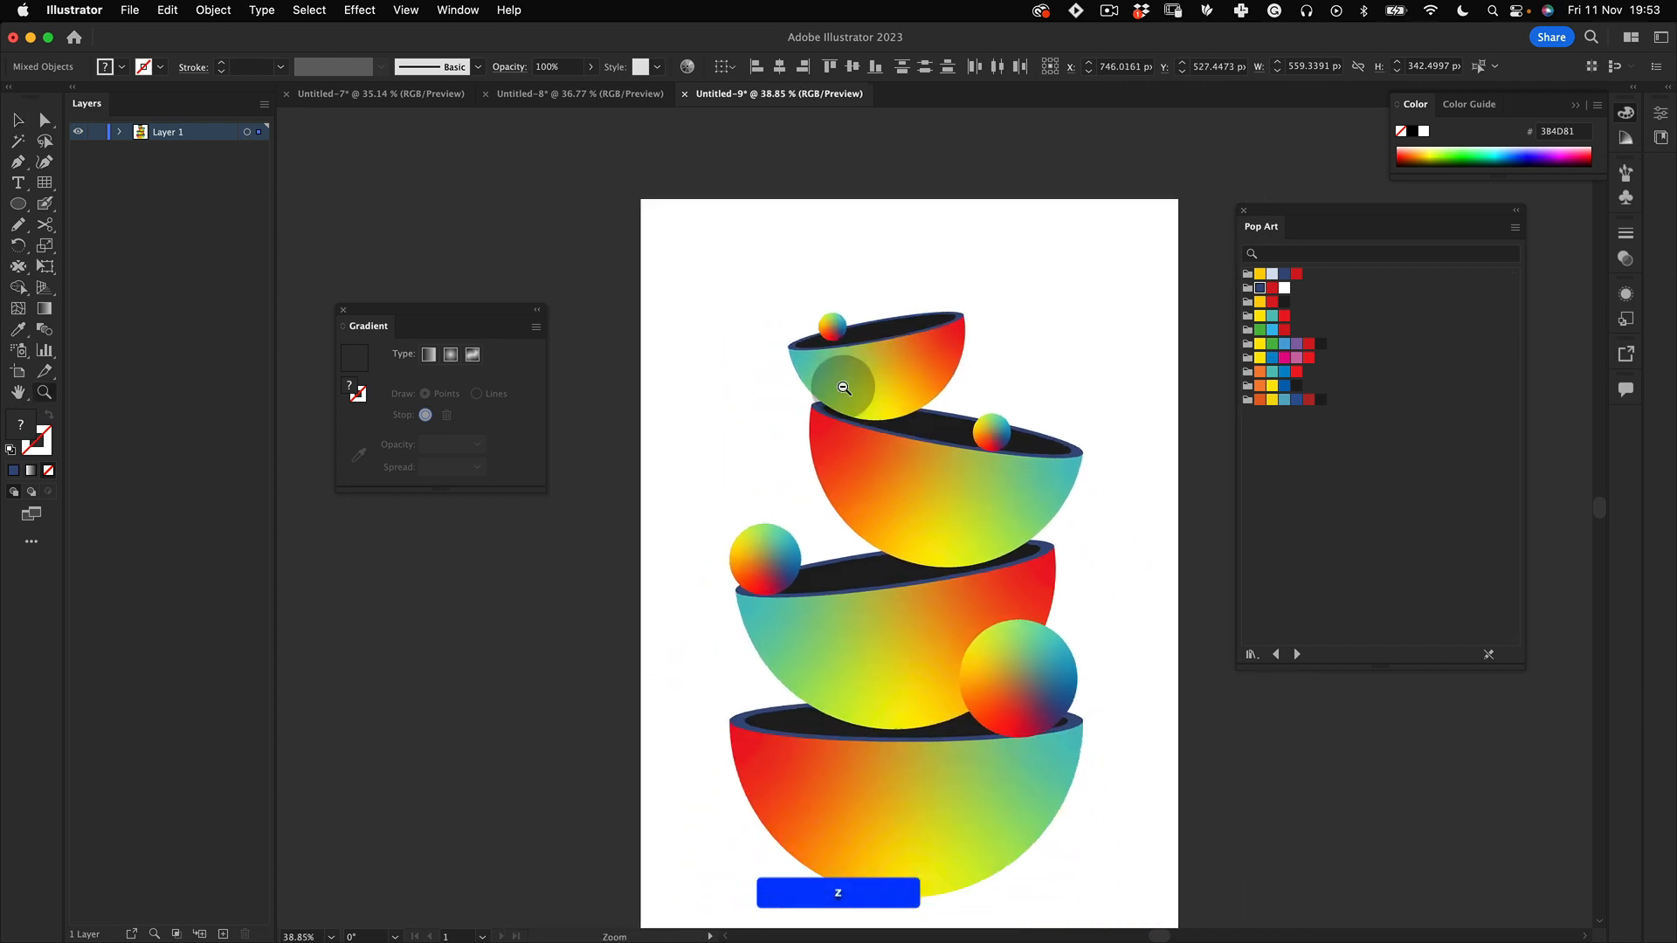
Step: Place a slightly rotated duplicate ball, about 277 px wide, at the lower left of the bottom bowl
{"action": "key", "text": "space"}
{"action": "left_click_drag", "start_coordinate": [890, 441], "coordinate": [799, 393]}
{"action": "key", "text": "z"}
{"action": "key", "text": "v"}
{"action": "left_click_drag", "start_coordinate": [993, 135], "coordinate": [730, 327]}
{"action": "left_click_drag", "start_coordinate": [902, 314], "coordinate": [756, 627]}
{"action": "left_click", "coordinate": [1029, 209]}
{"action": "key", "text": "space"}
{"action": "key", "text": "super+z"}
{"action": "key", "text": "z"}
{"action": "left_click_drag", "start_coordinate": [838, 394], "coordinate": [781, 444]}
{"action": "key", "text": "v"}
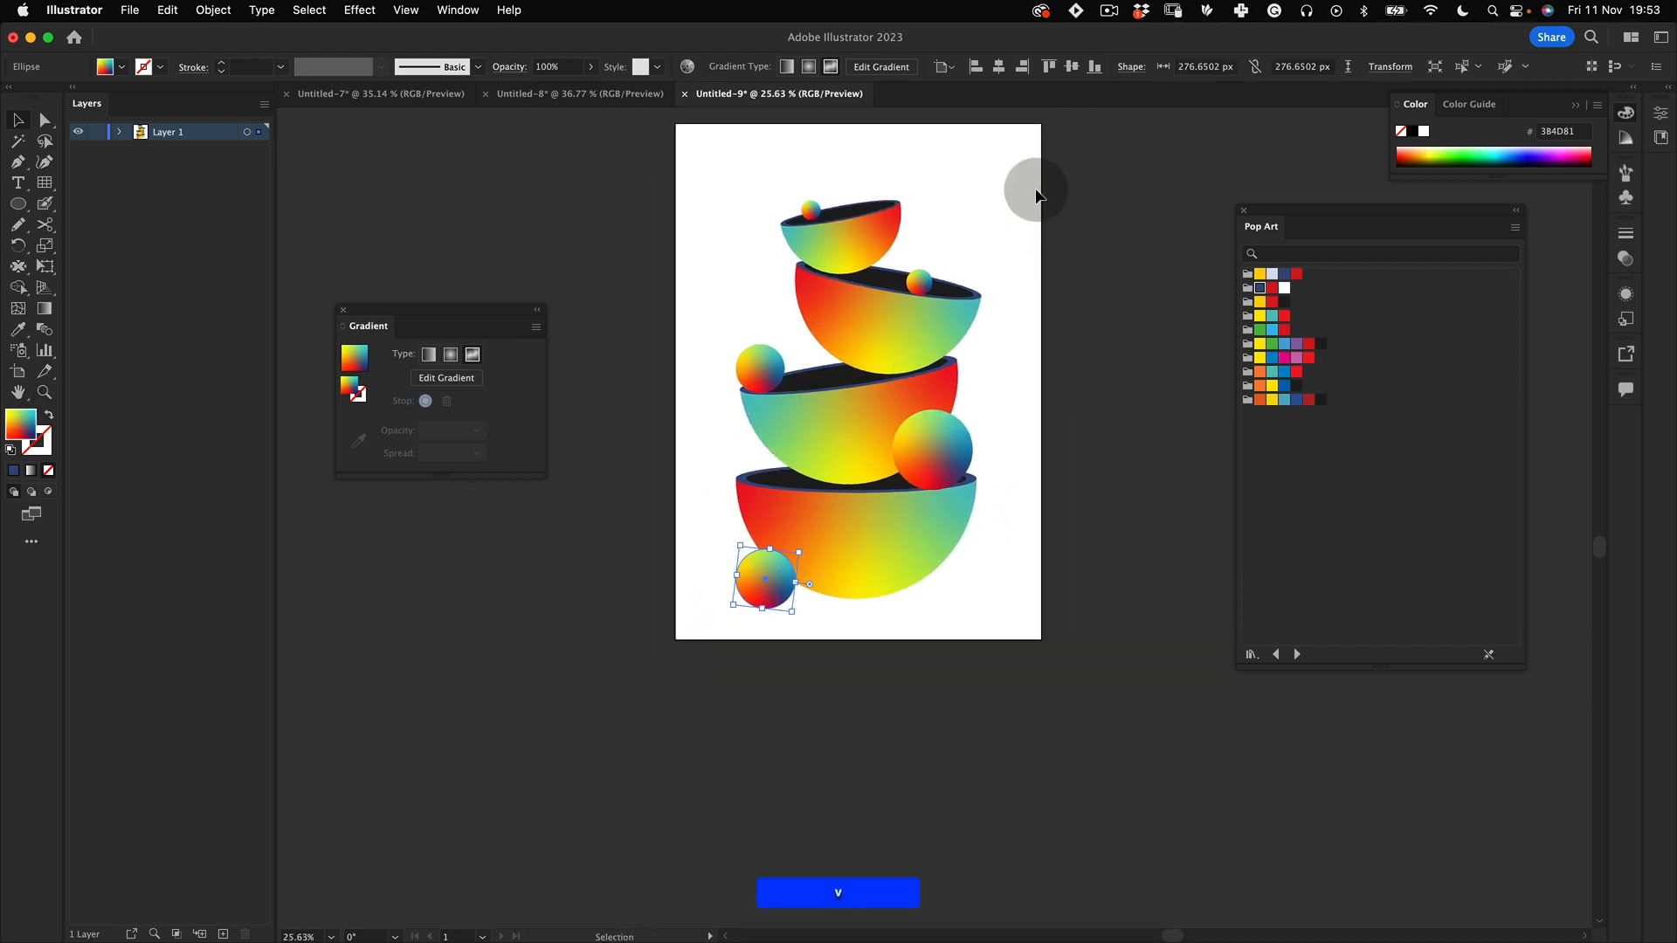
Step: Move the complete bowl and ball arrangement slightly up on the artboard
{"action": "left_click_drag", "start_coordinate": [1060, 168], "coordinate": [664, 703]}
{"action": "left_click", "coordinate": [582, 700]}
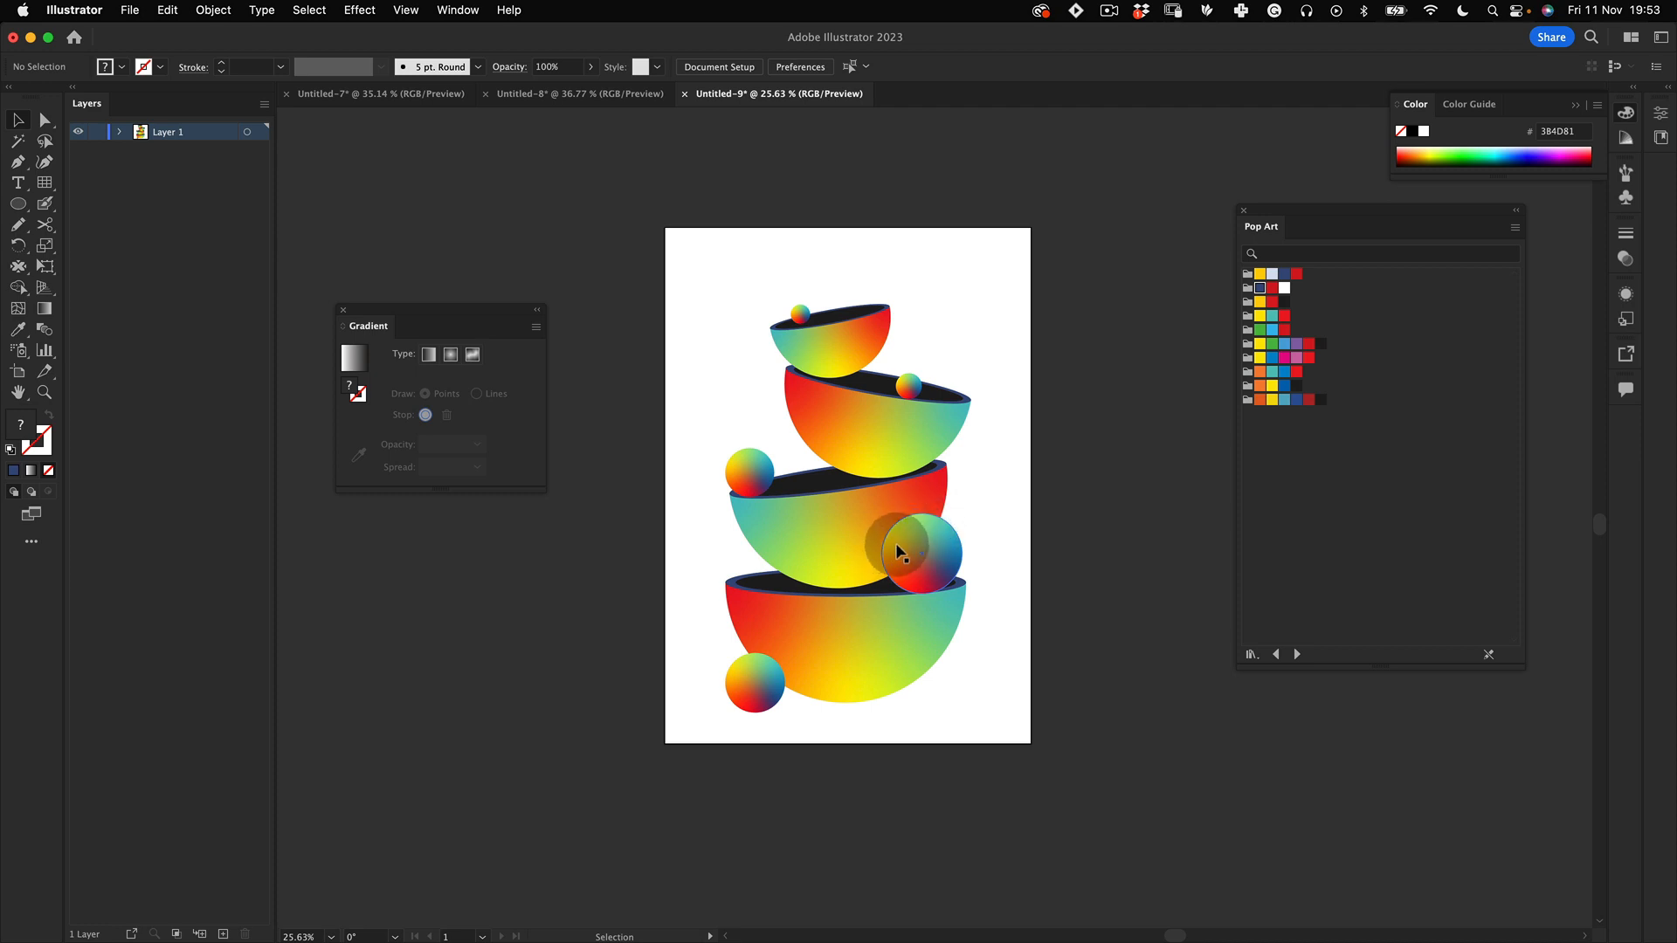
{"action": "key", "text": "super+a"}
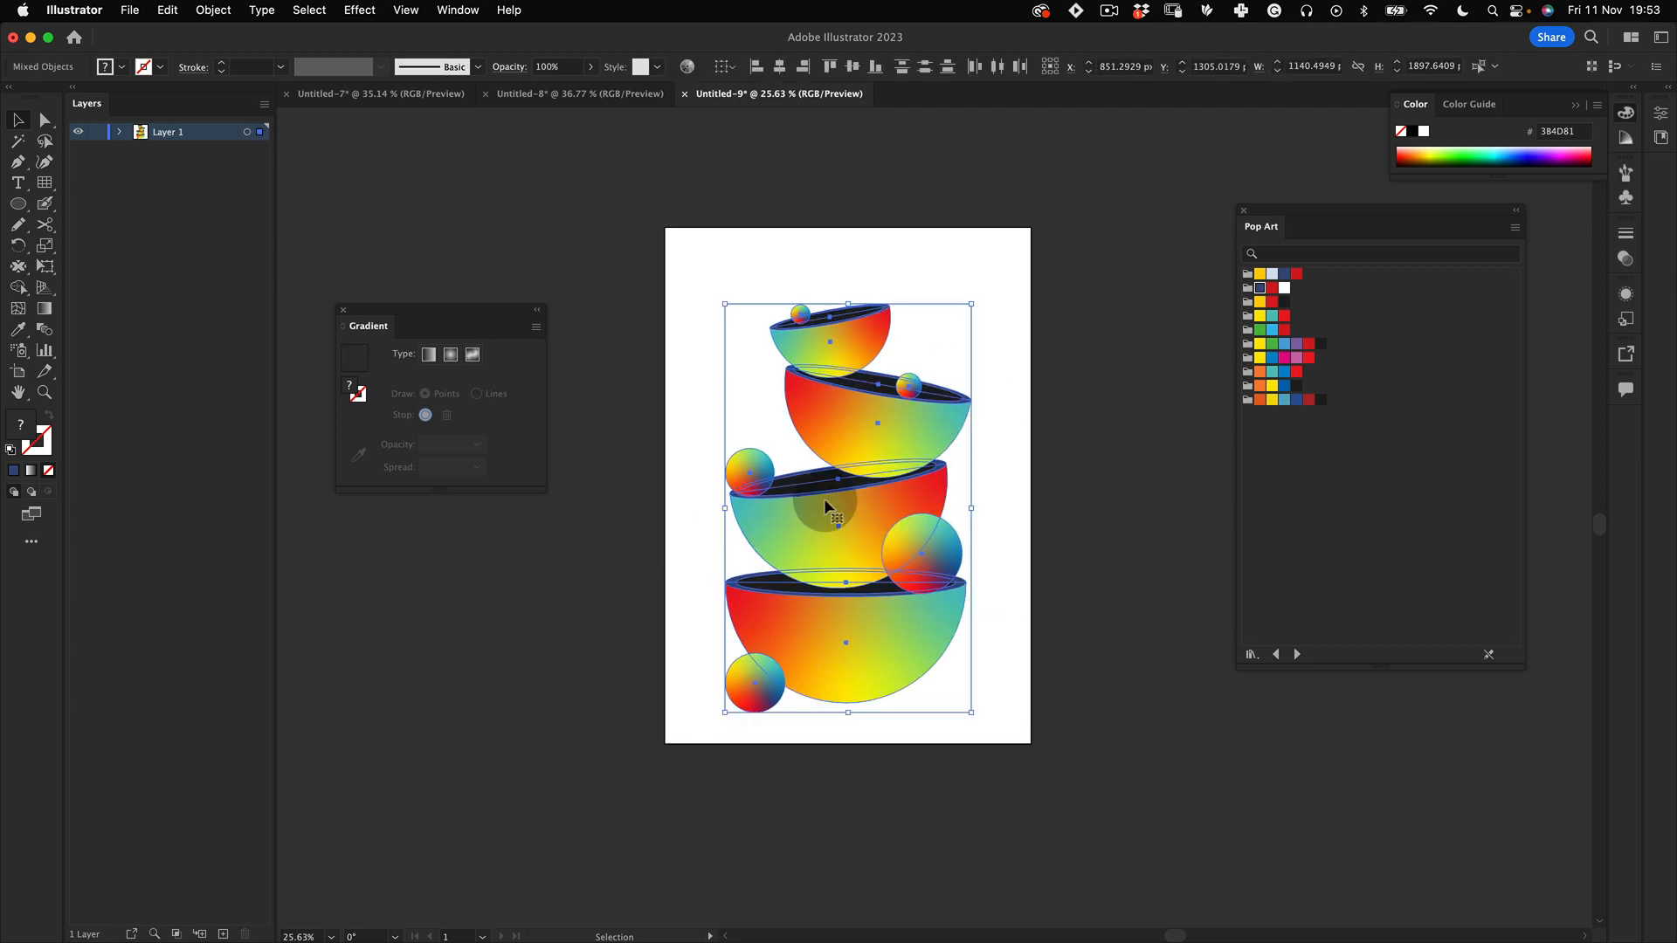
{"action": "left_click_drag", "start_coordinate": [906, 519], "coordinate": [905, 510]}
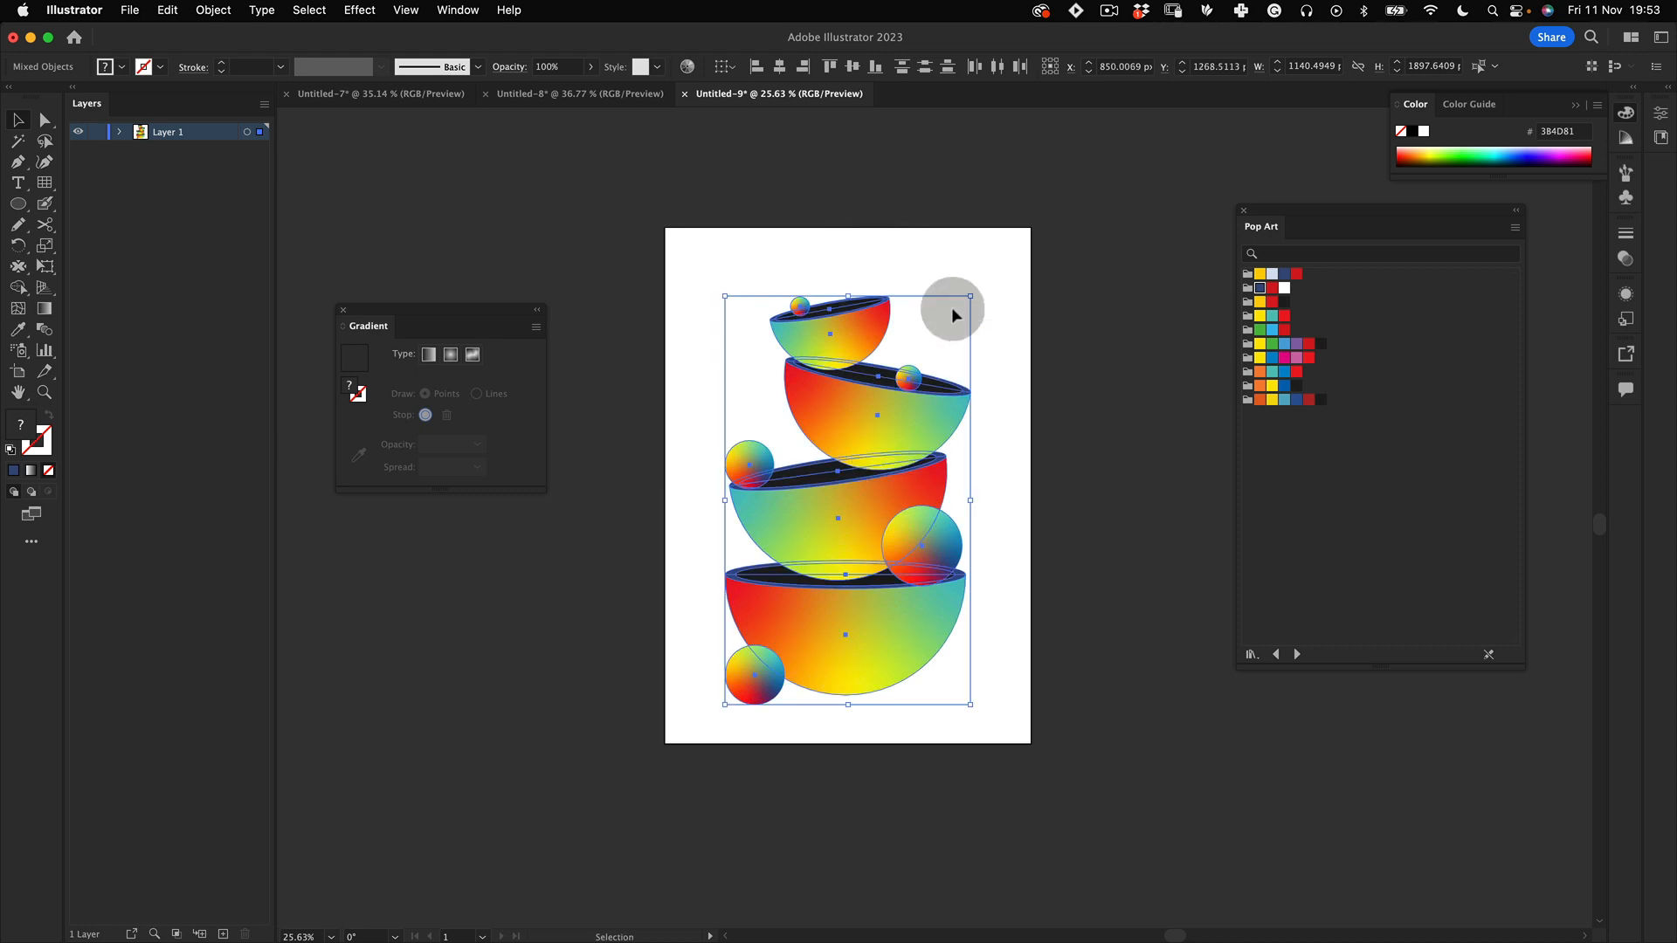
{"action": "left_click", "coordinate": [1080, 238]}
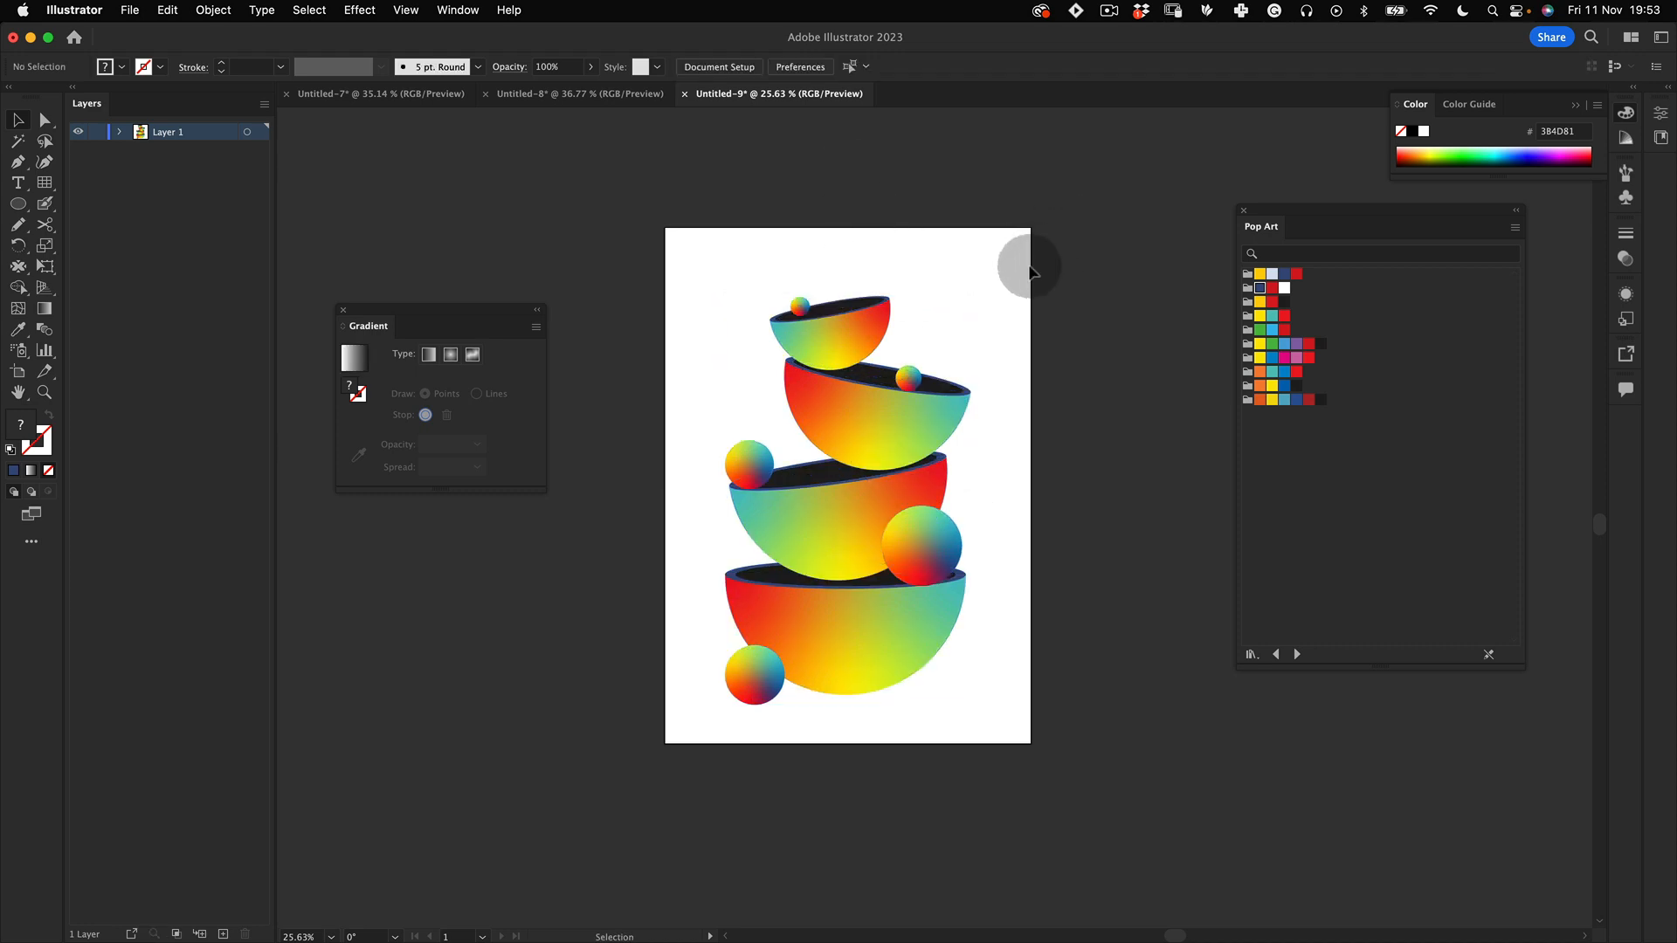
Step: Draw a pale blue (D7E1F2) 1700 × 2400 px rectangle covering the artboard and centre it horizontally and vertically
{"action": "left_click_drag", "start_coordinate": [18, 204], "coordinate": [96, 201]}
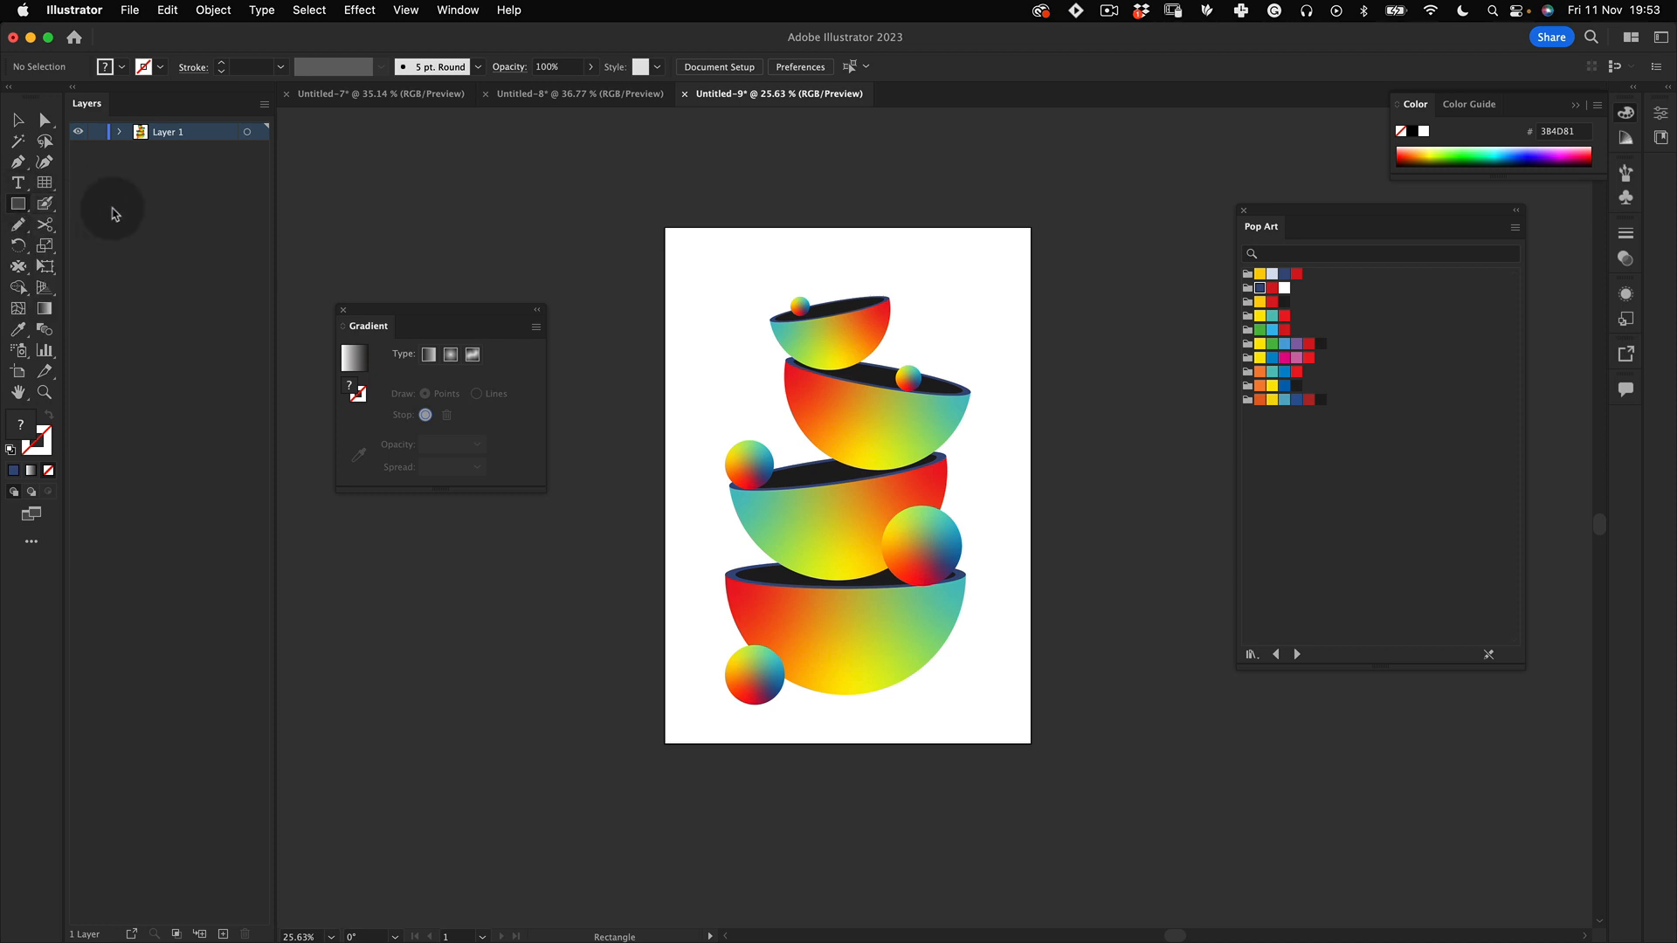
{"action": "left_click", "coordinate": [1271, 273]}
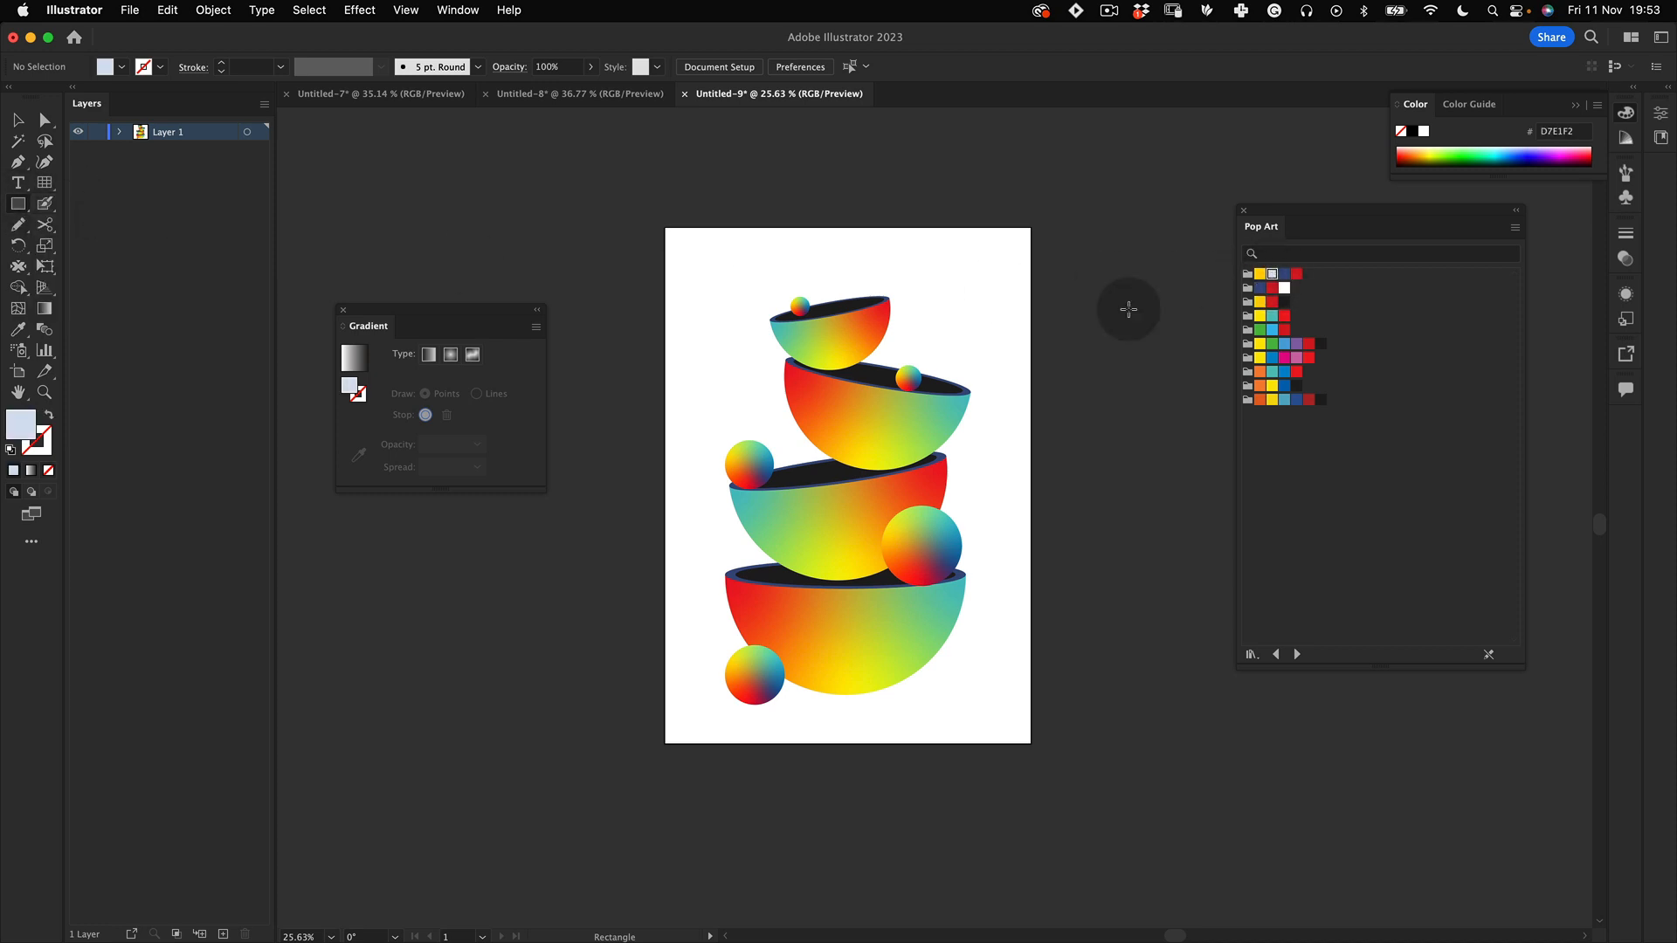
{"action": "left_click_drag", "start_coordinate": [663, 229], "coordinate": [1031, 743]}
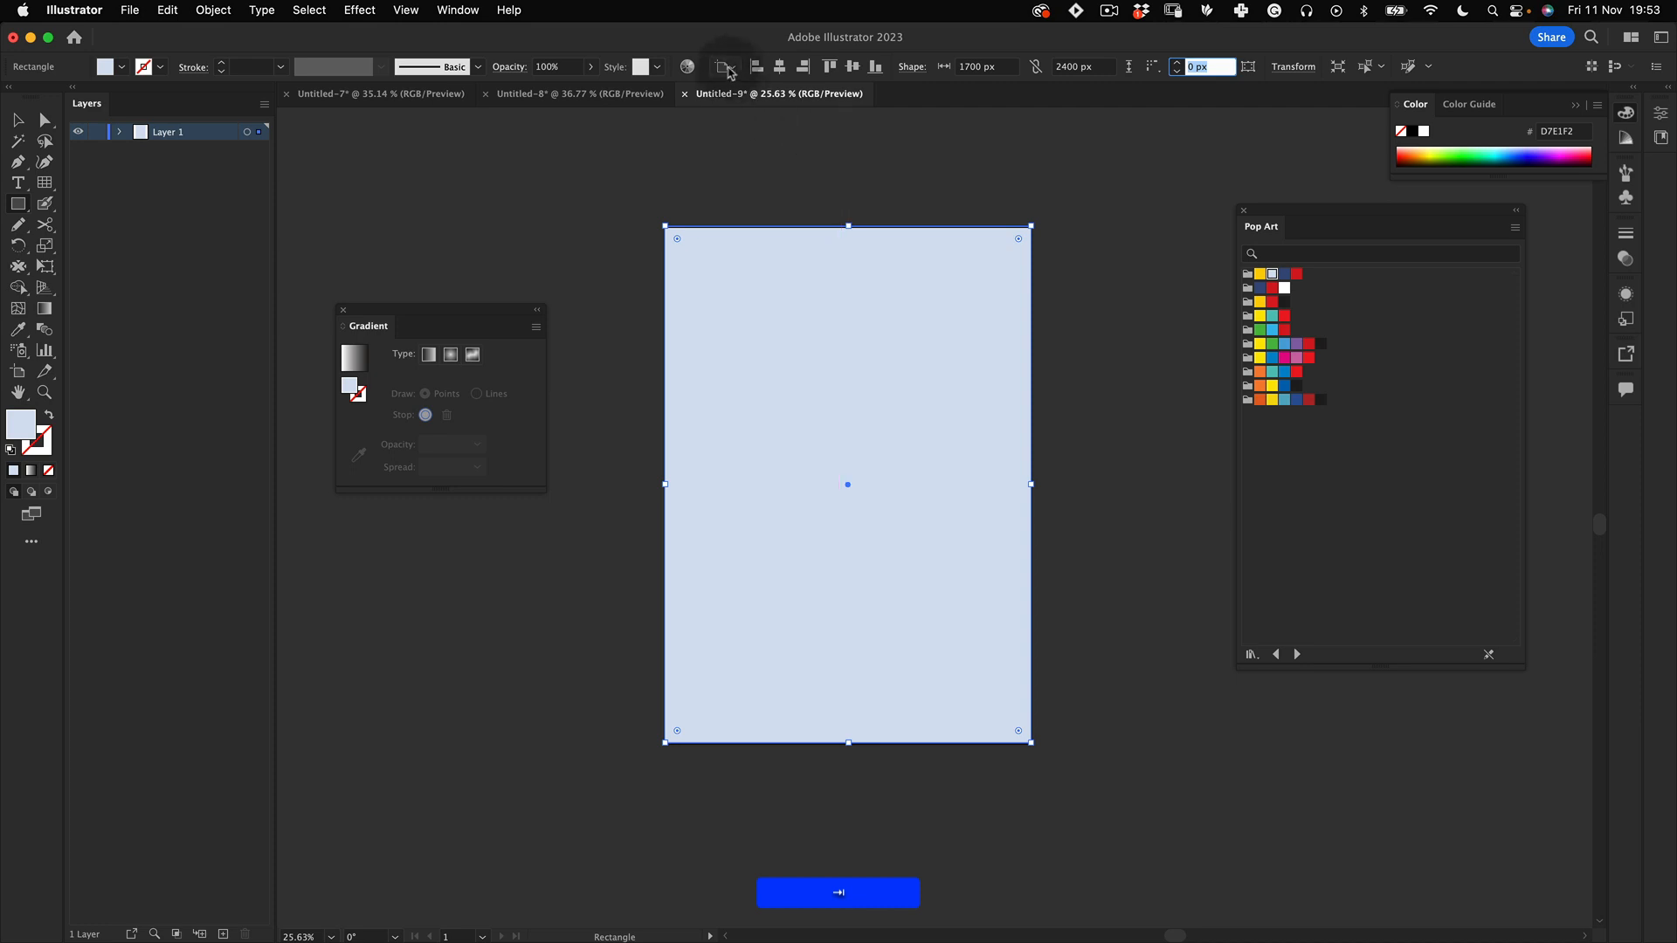
{"action": "left_click", "coordinate": [780, 67]}
{"action": "left_click", "coordinate": [852, 66]}
{"action": "left_click", "coordinate": [18, 120]}
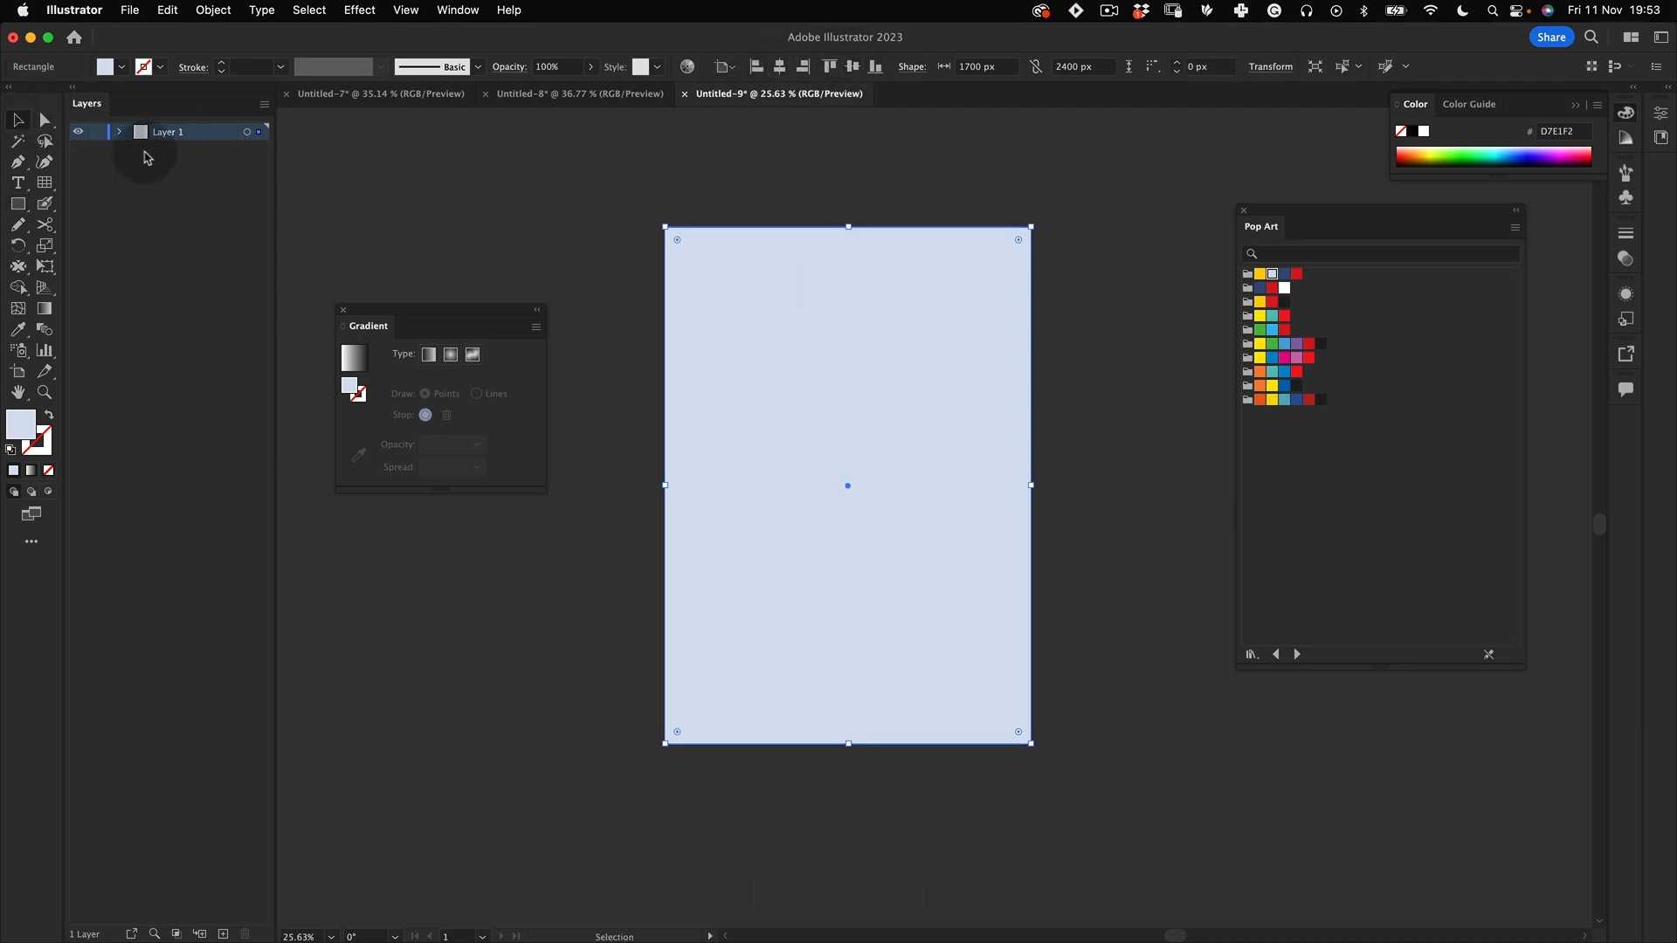
Step: Send the pale blue background rectangle to the back, behind the bowls and balls
{"action": "right_click", "coordinate": [776, 301]}
{"action": "mouse_move", "coordinate": [914, 741]}
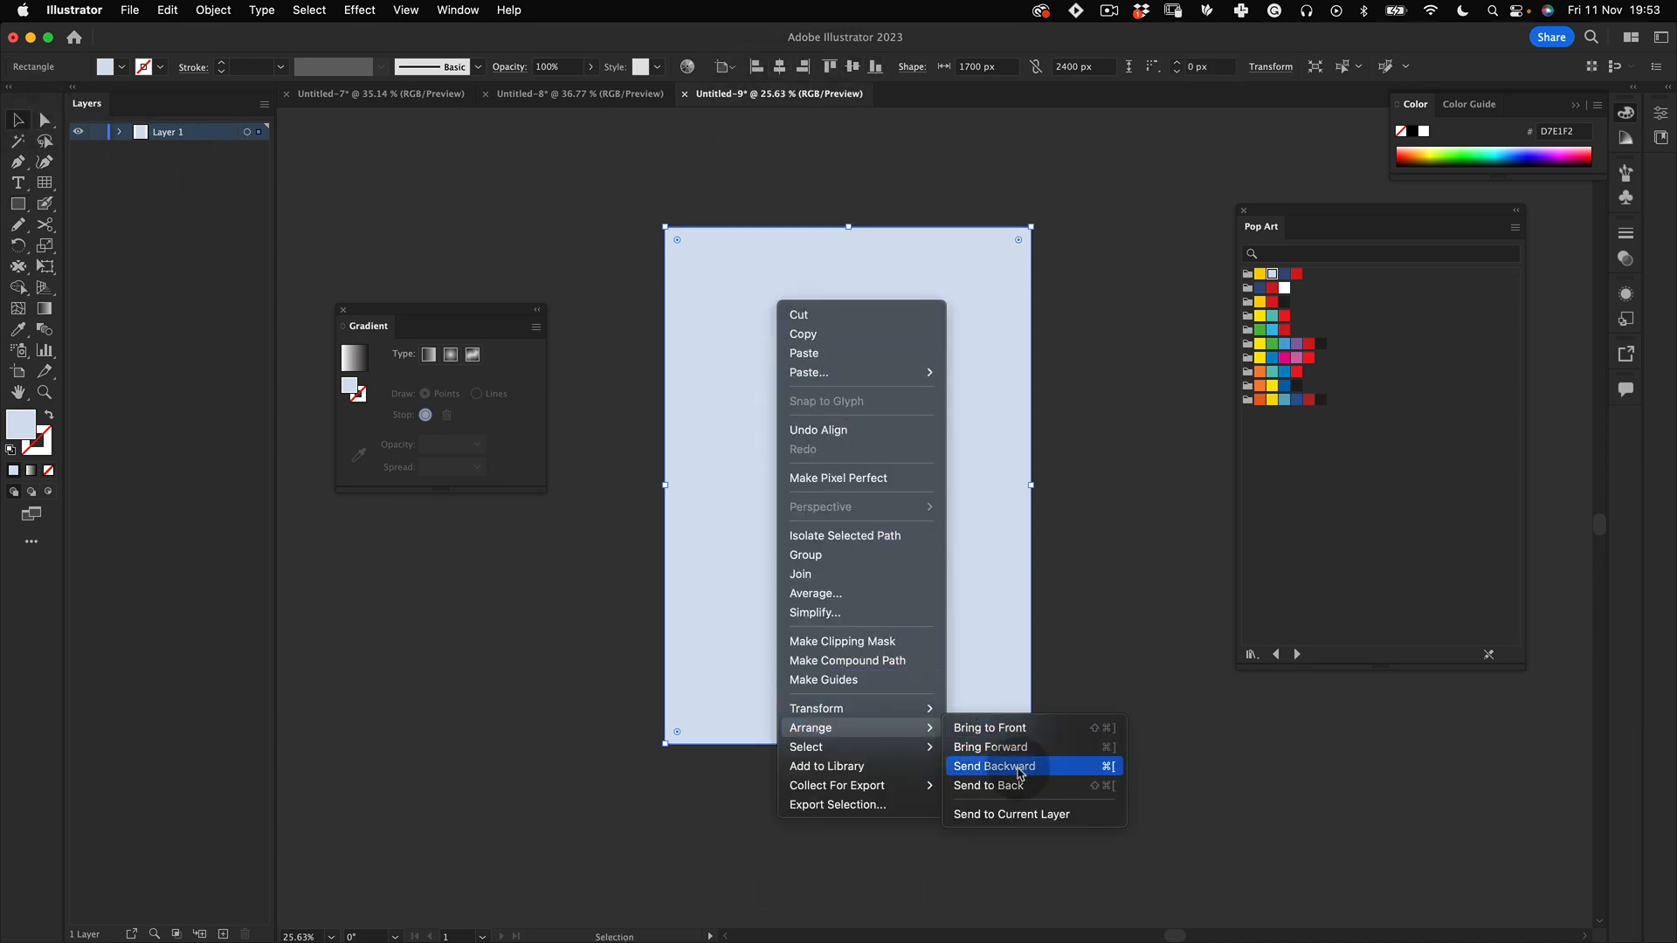
{"action": "left_click", "coordinate": [992, 785]}
{"action": "left_click", "coordinate": [1098, 281]}
{"action": "key", "text": "v"}
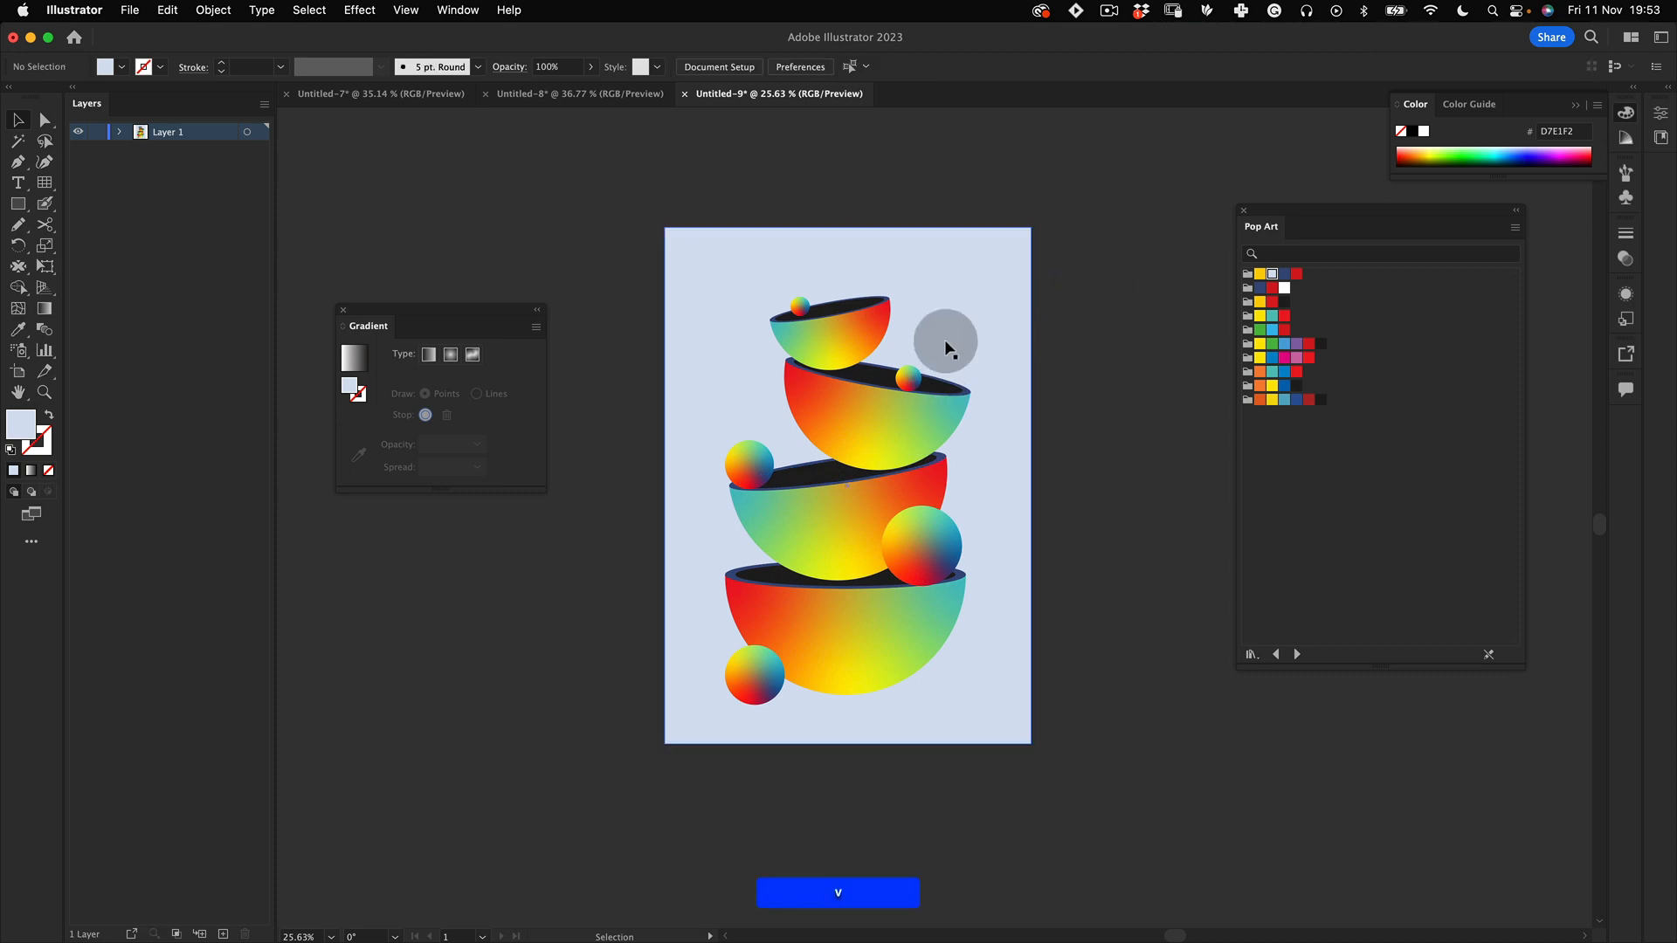
Step: Draw a flat ellipse about 576 × 70 px at the base of the bottom bowl and fill it with near-black 231F20
{"action": "left_click", "coordinate": [18, 204]}
{"action": "left_click", "coordinate": [100, 245]}
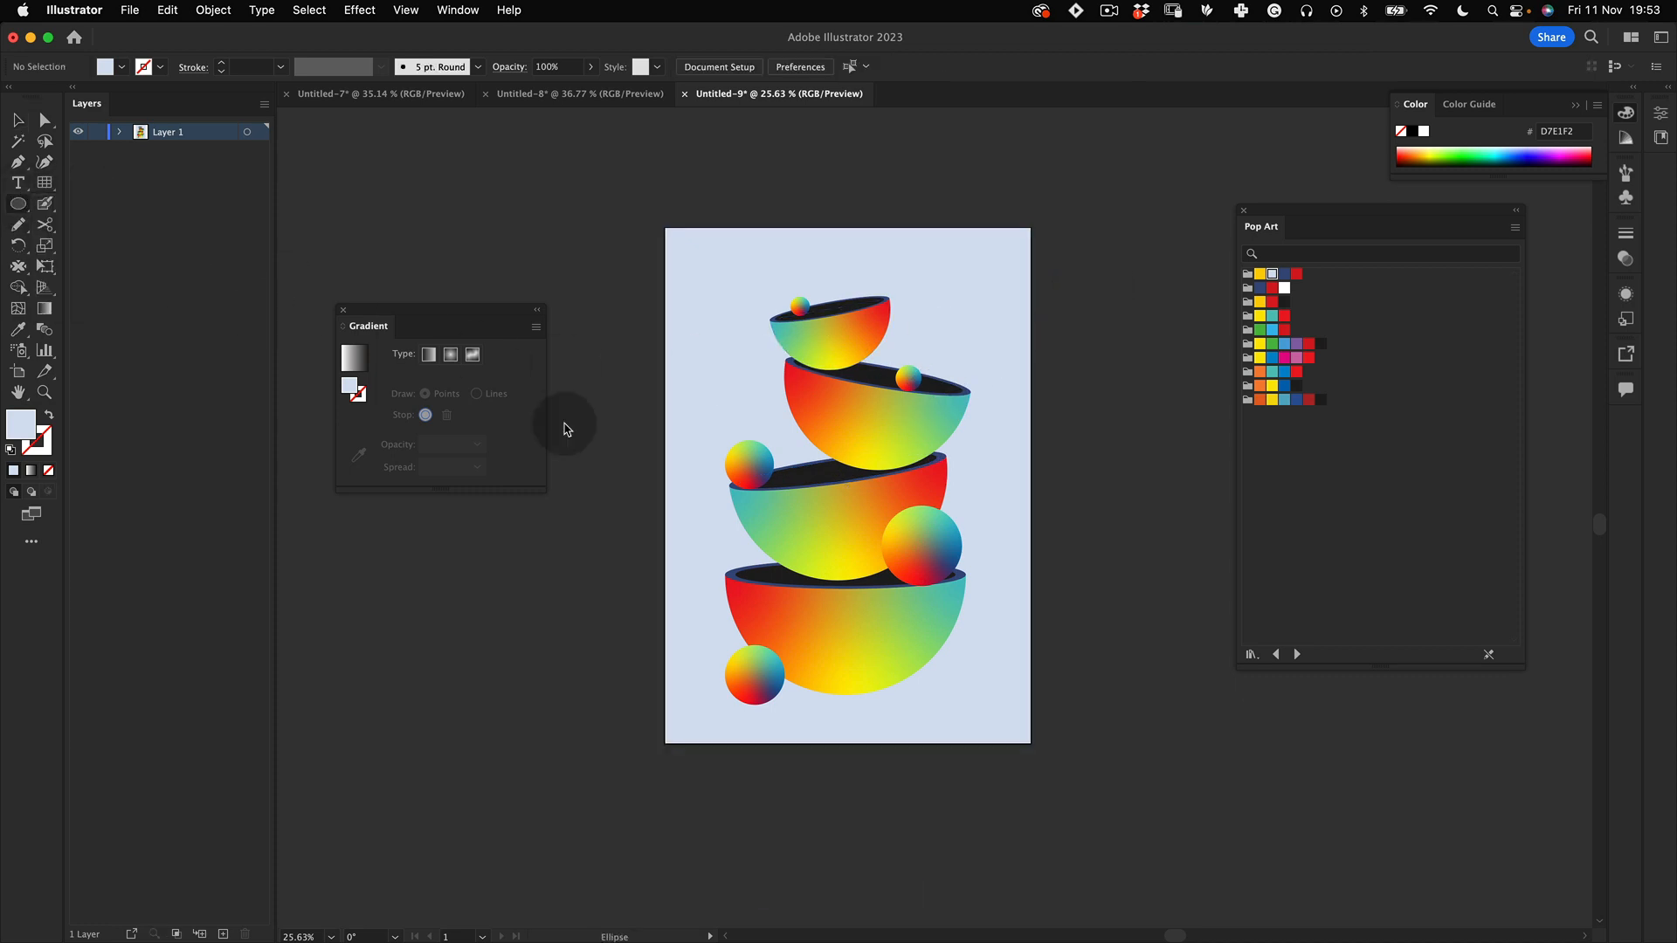
{"action": "left_click_drag", "start_coordinate": [842, 692], "coordinate": [904, 687]}
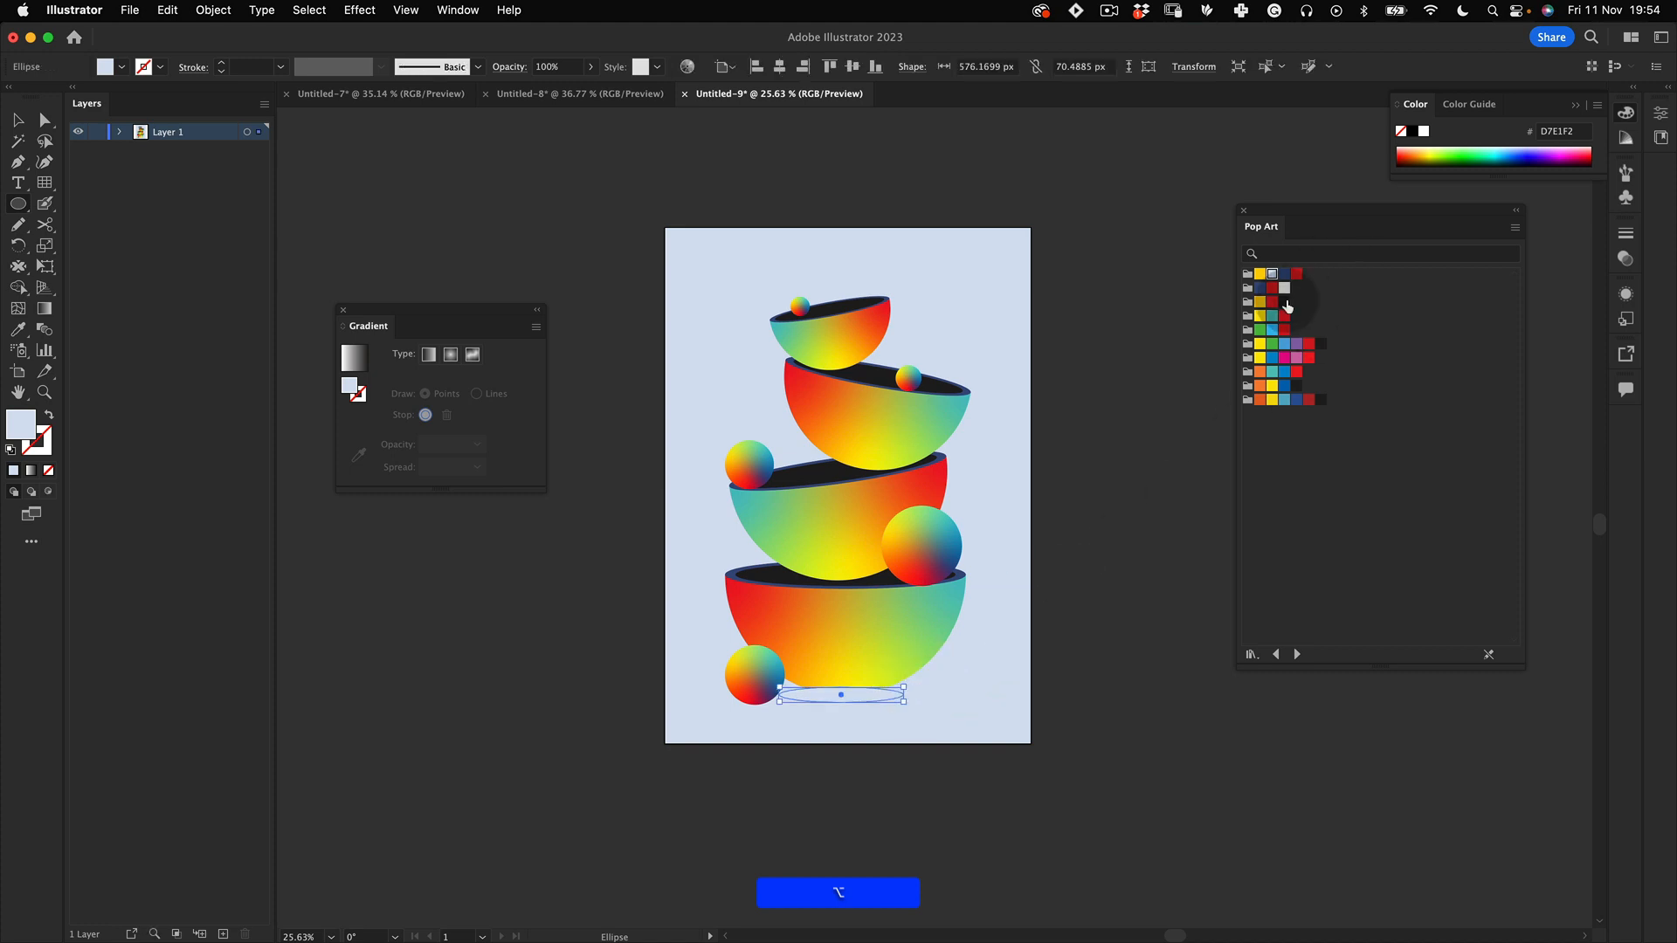
{"action": "left_click", "coordinate": [1283, 301]}
Step: Send the dark shadow ellipse and the background rectangle to the back together, keeping the ellipse above the background
{"action": "key", "text": "v"}
{"action": "left_click", "coordinate": [988, 539], "text": "shift"}
{"action": "right_click", "coordinate": [994, 446]}
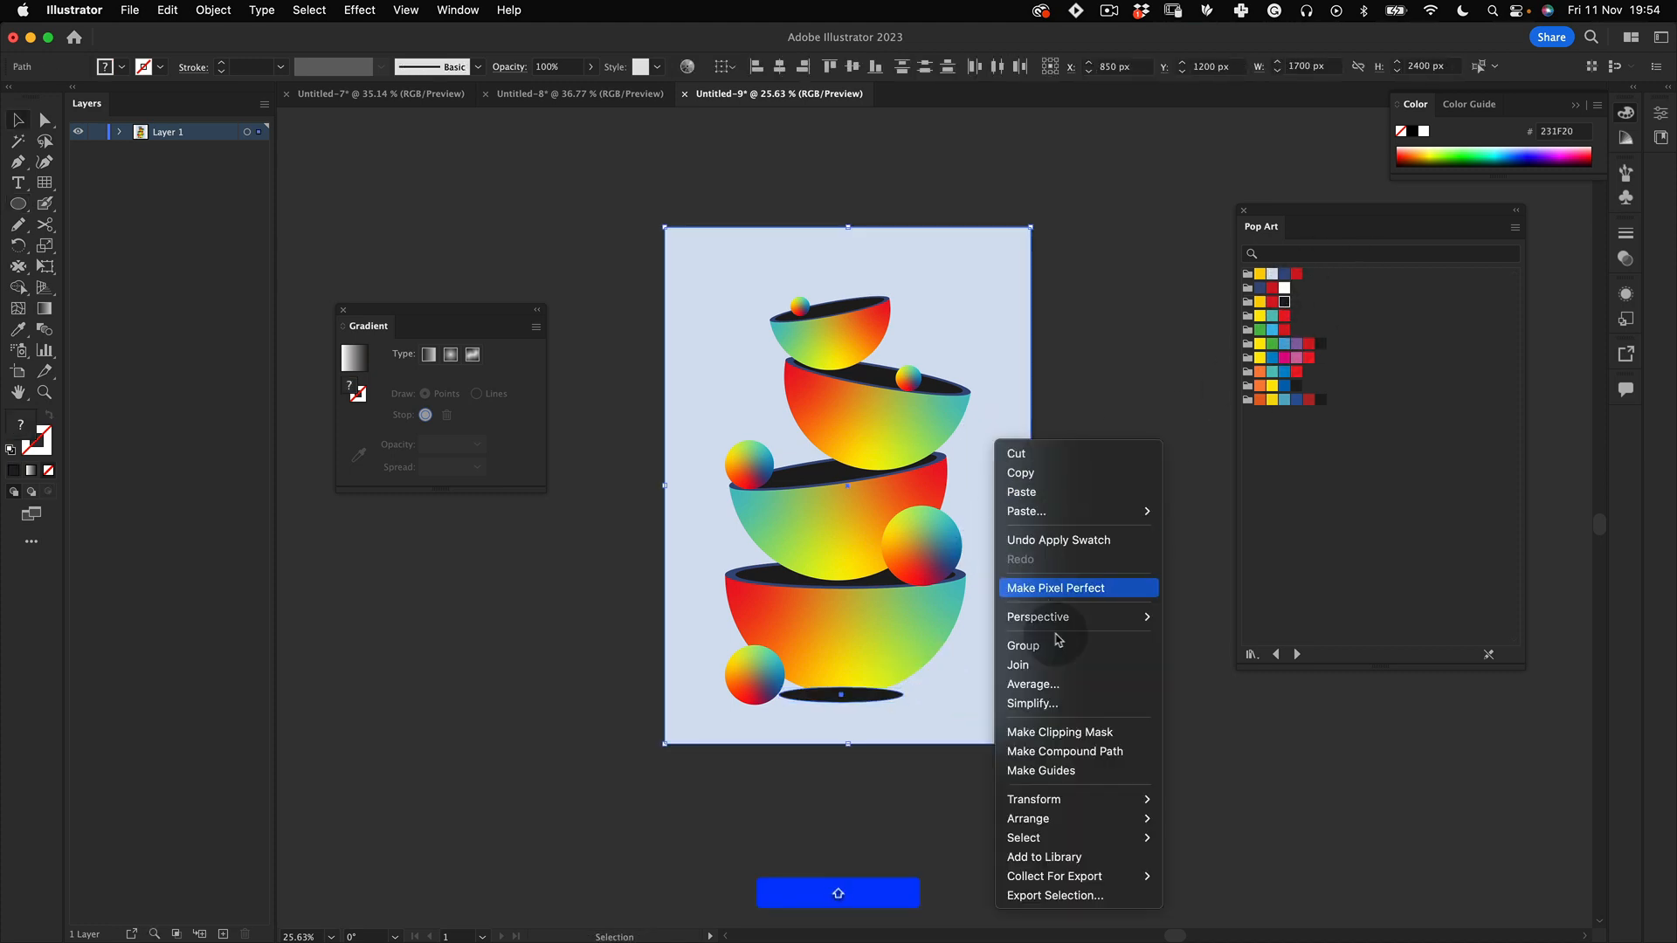
{"action": "mouse_move", "coordinate": [1048, 818]}
{"action": "left_click", "coordinate": [1219, 876]}
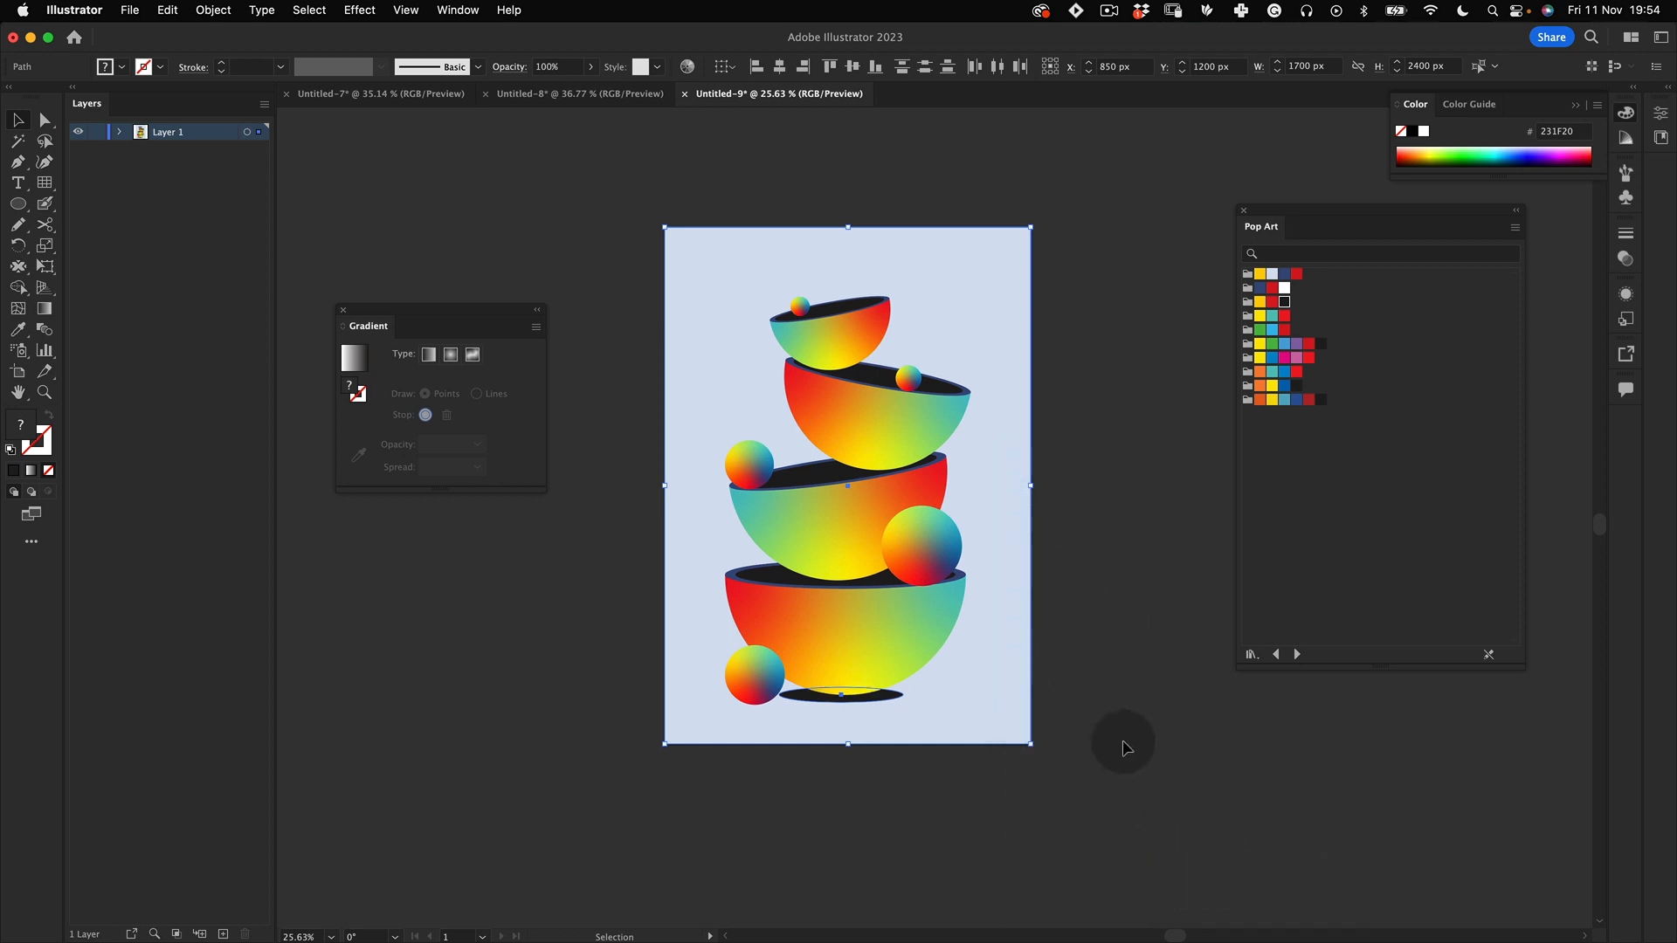
{"action": "left_click", "coordinate": [1122, 740]}
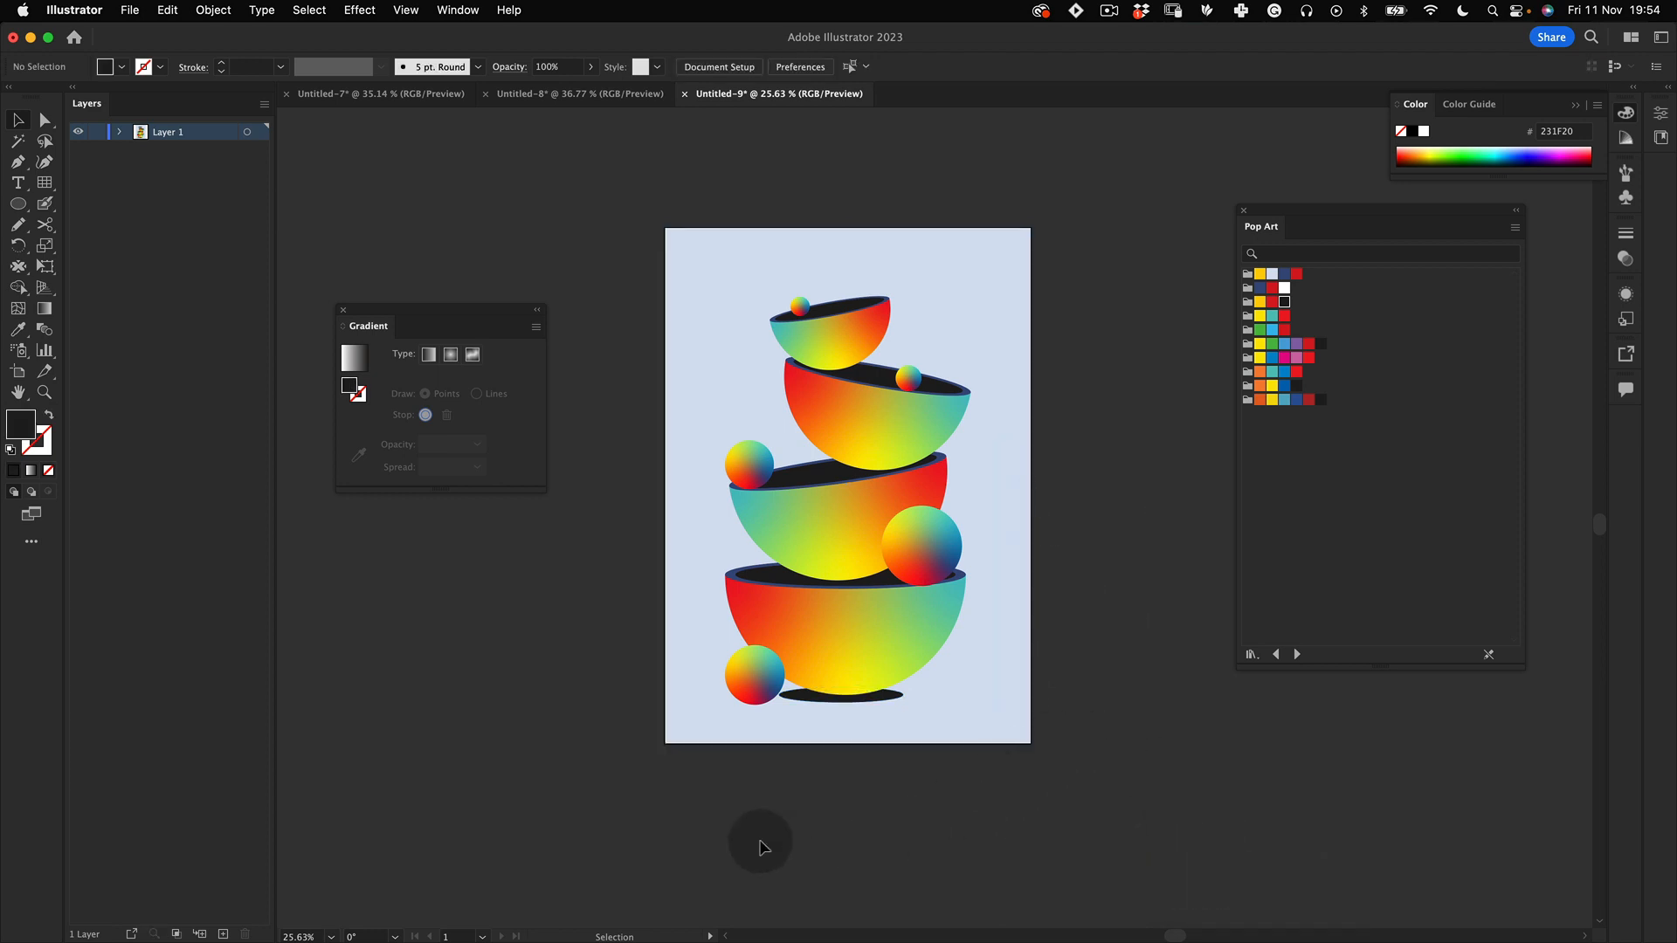
{"action": "left_click", "coordinate": [881, 699]}
{"action": "left_click", "coordinate": [817, 839]}
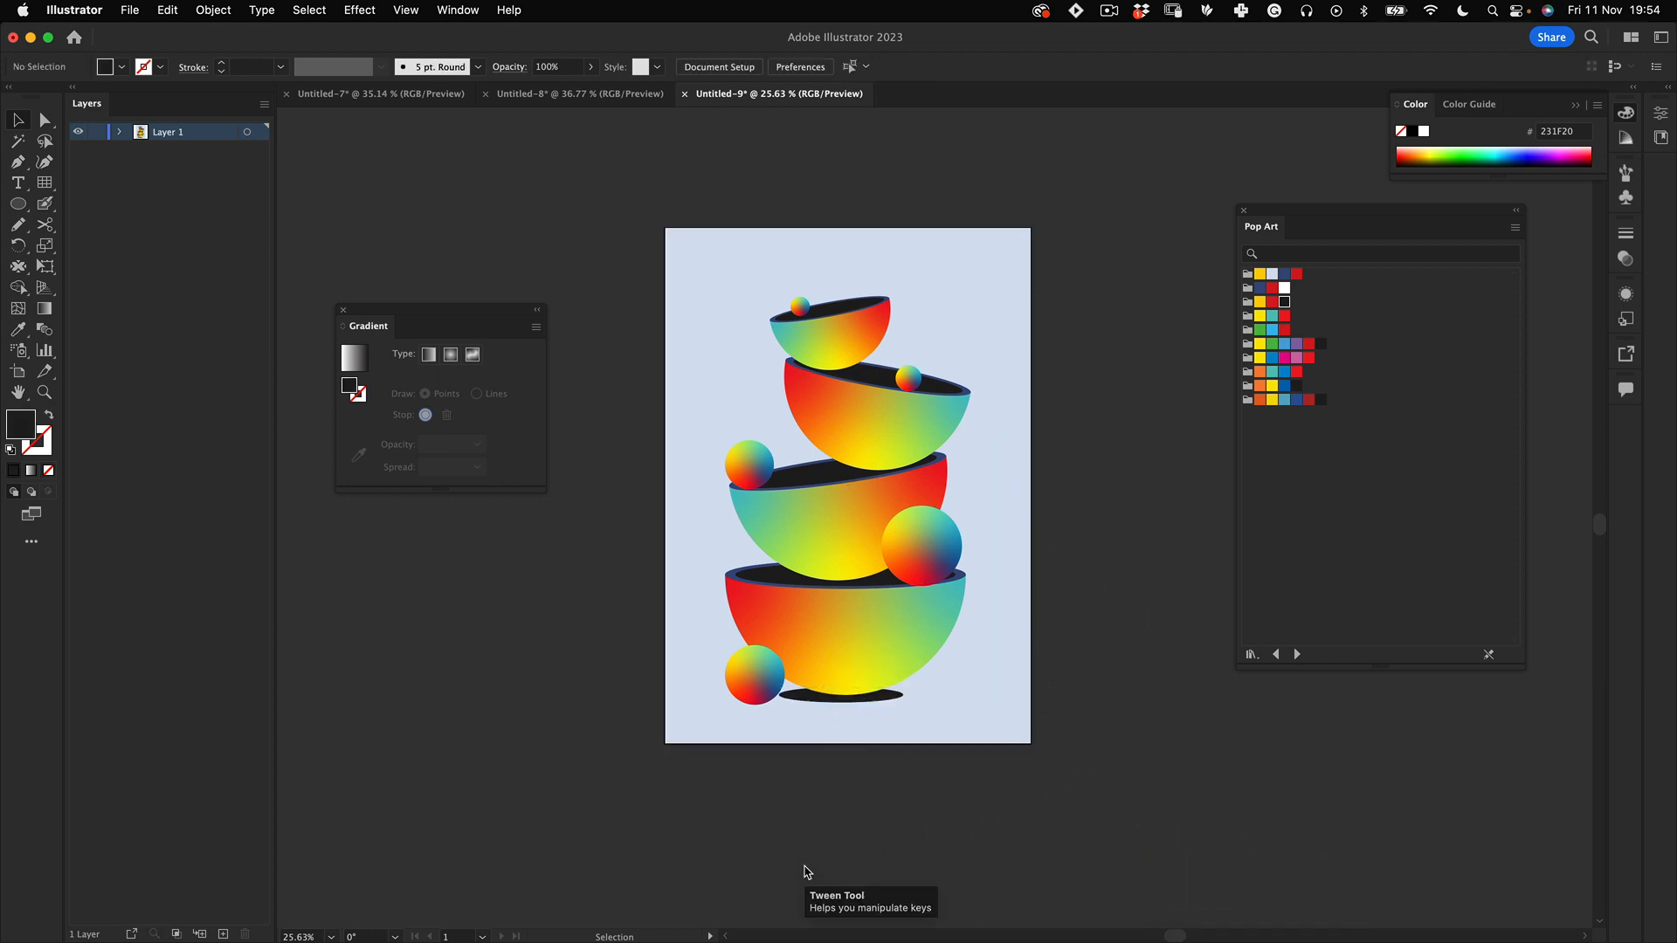
Step: Draw a circle about 1430 px in diameter over the bowls, centre it on the artboard and fill it with white
{"action": "key", "text": "z"}
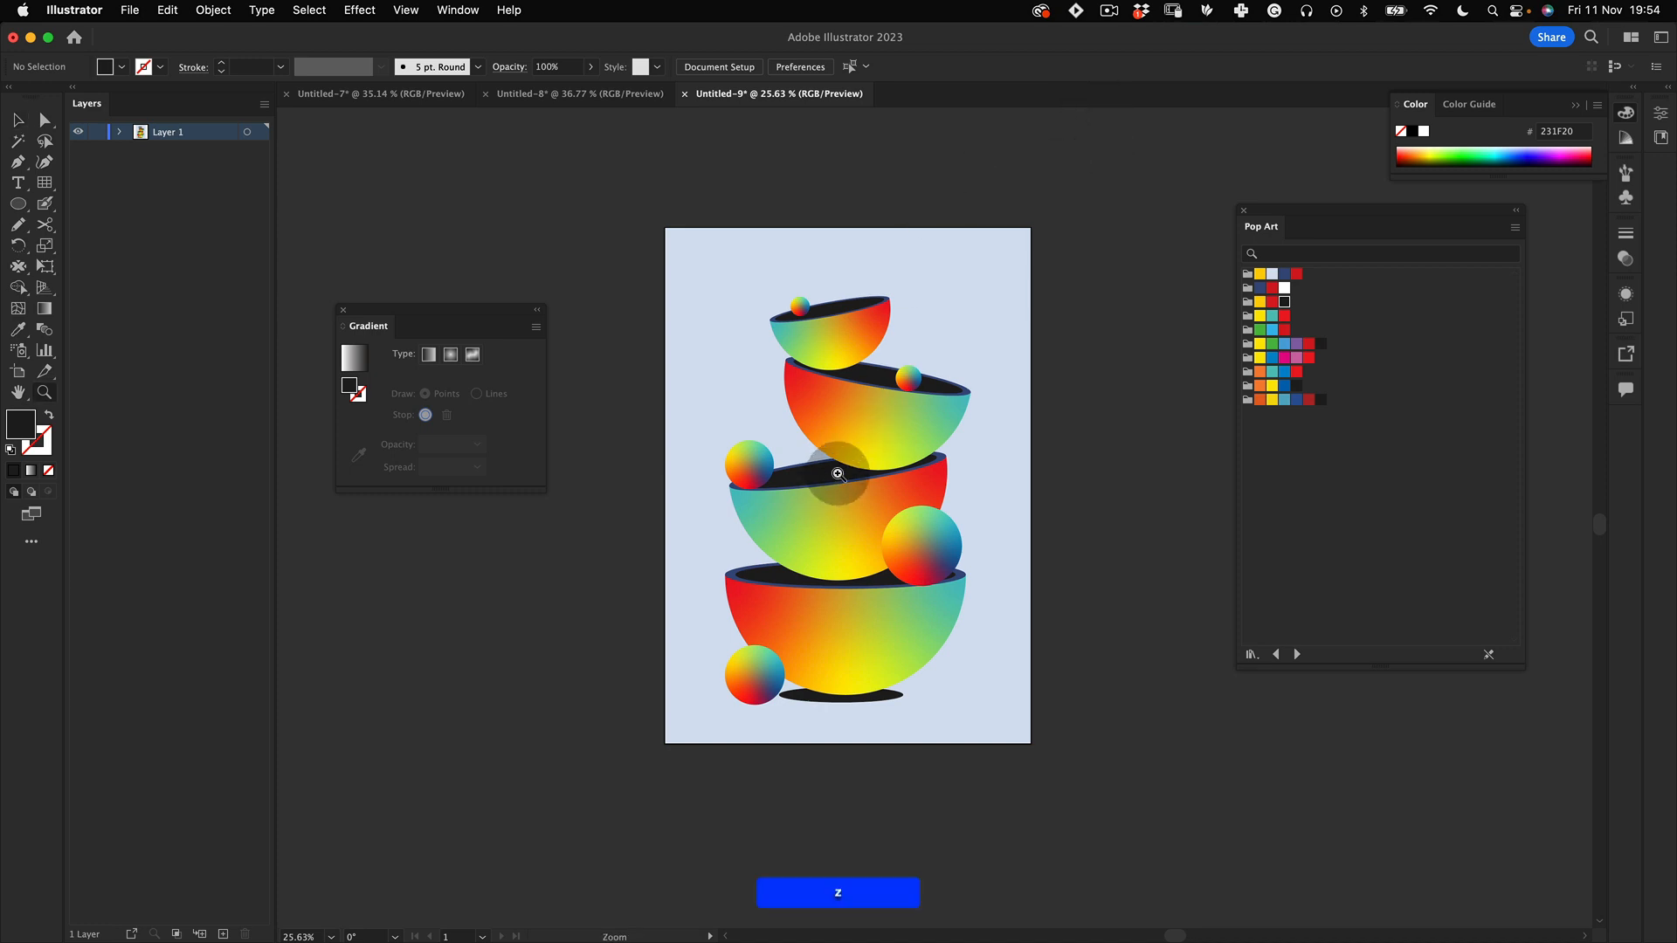
{"action": "left_click", "coordinate": [837, 475]}
{"action": "left_click", "coordinate": [18, 224]}
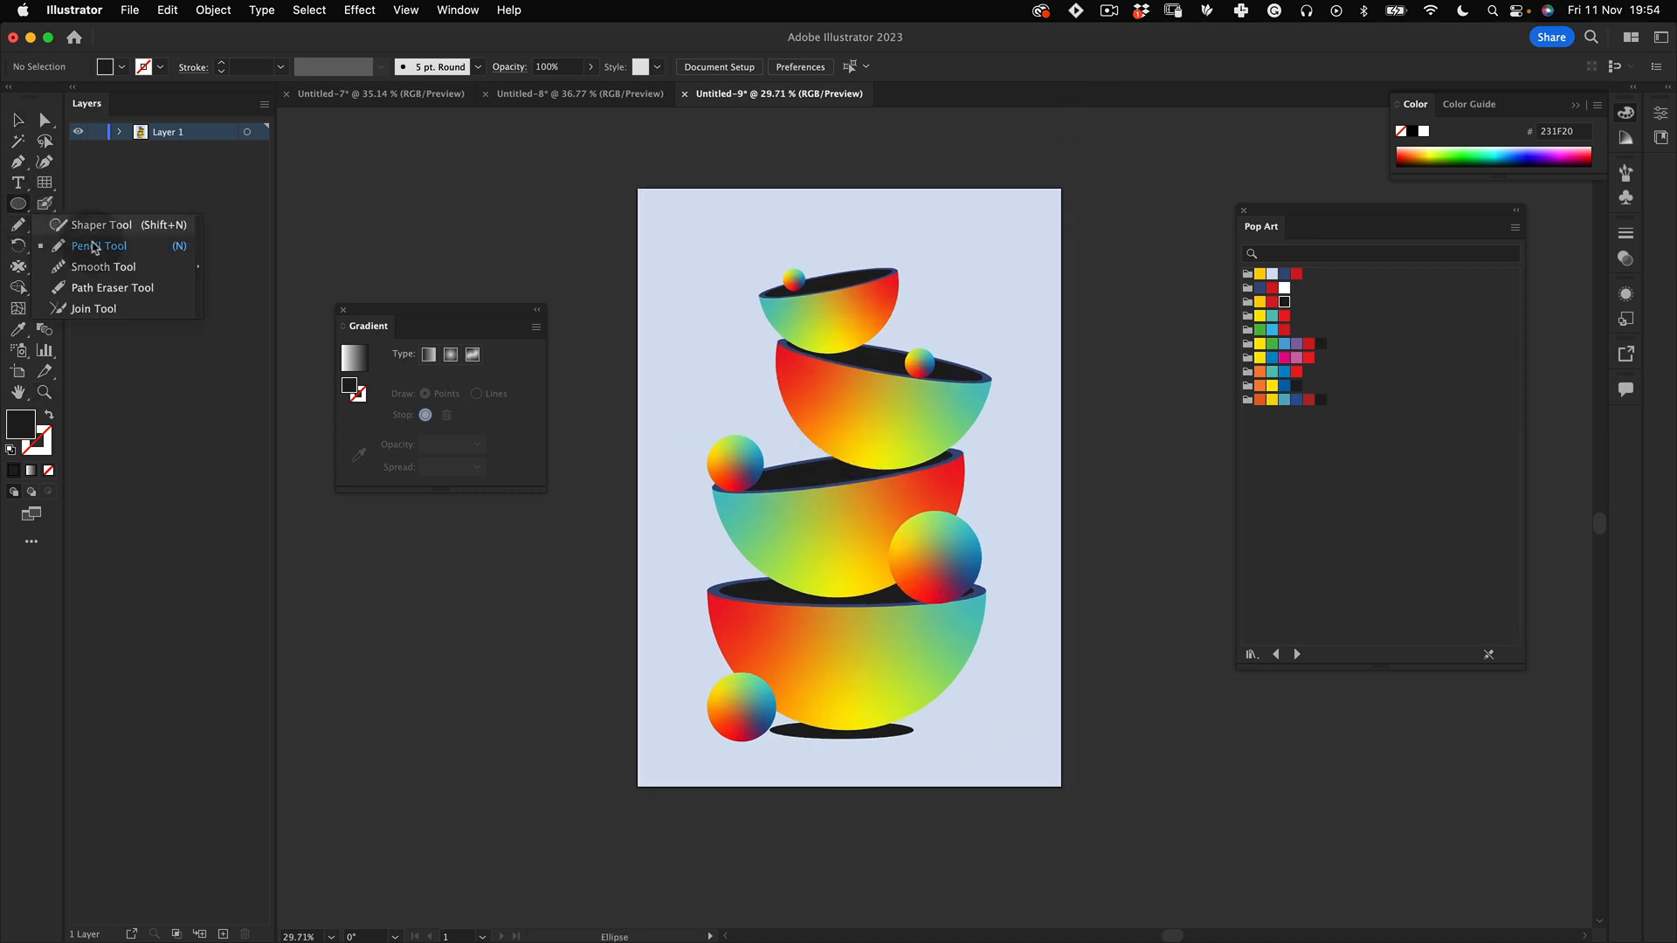
{"action": "left_click", "coordinate": [101, 224]}
{"action": "left_click", "coordinate": [17, 203]}
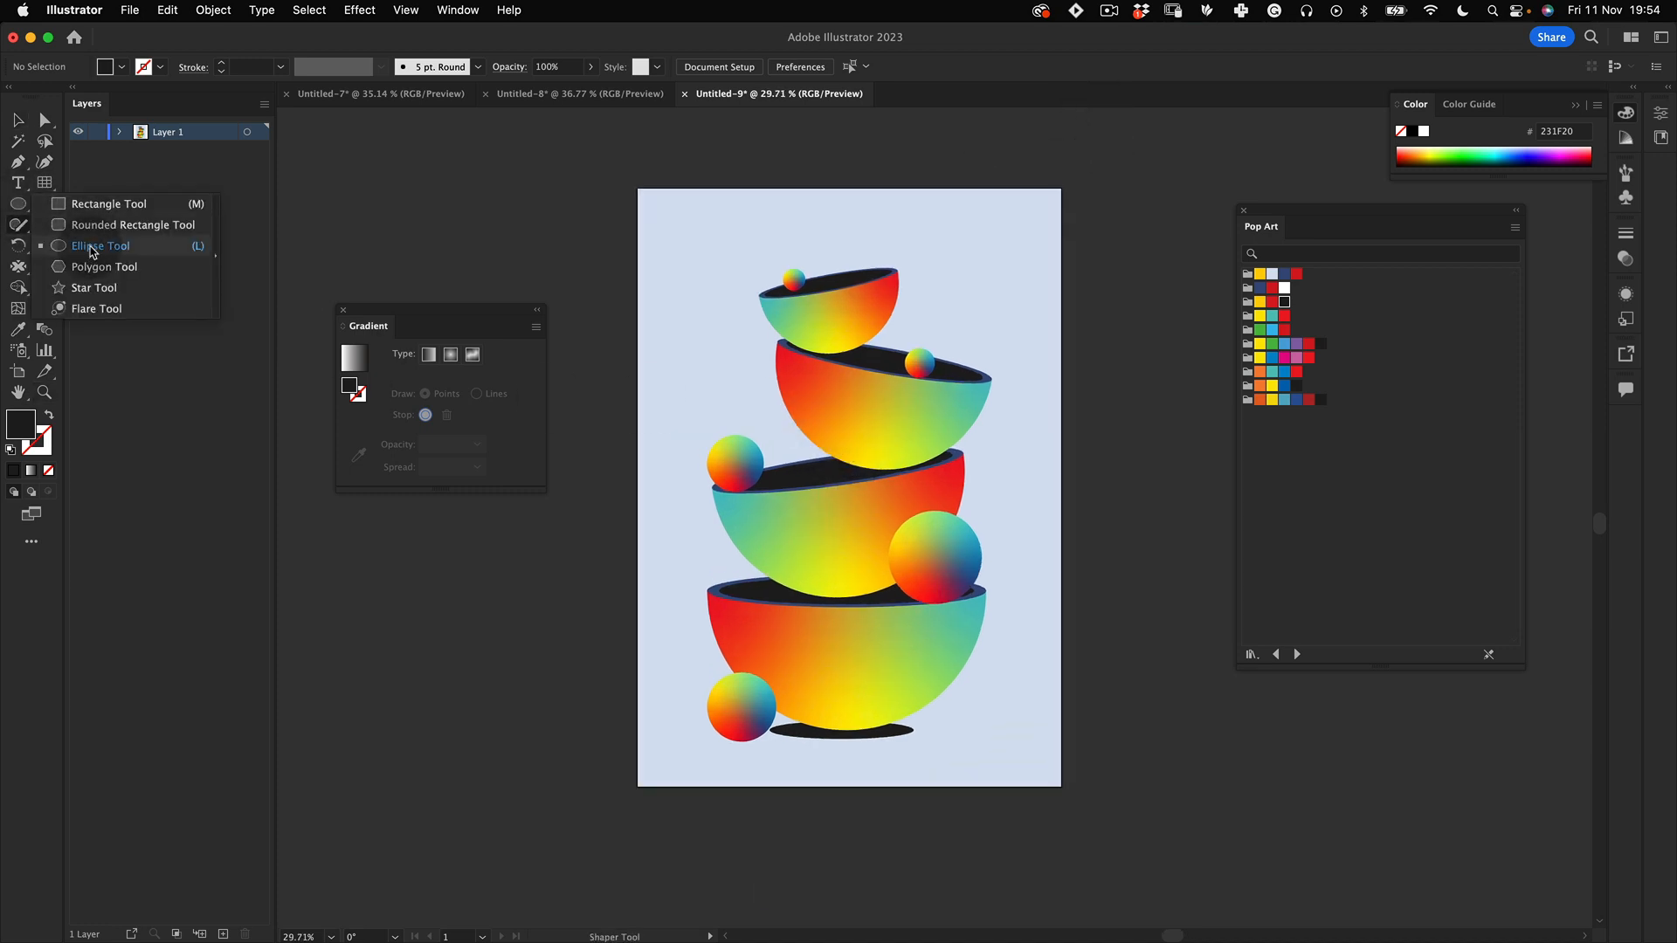
{"action": "left_click", "coordinate": [92, 245]}
{"action": "left_click_drag", "start_coordinate": [844, 477], "coordinate": [1025, 349]}
{"action": "left_click", "coordinate": [779, 67]}
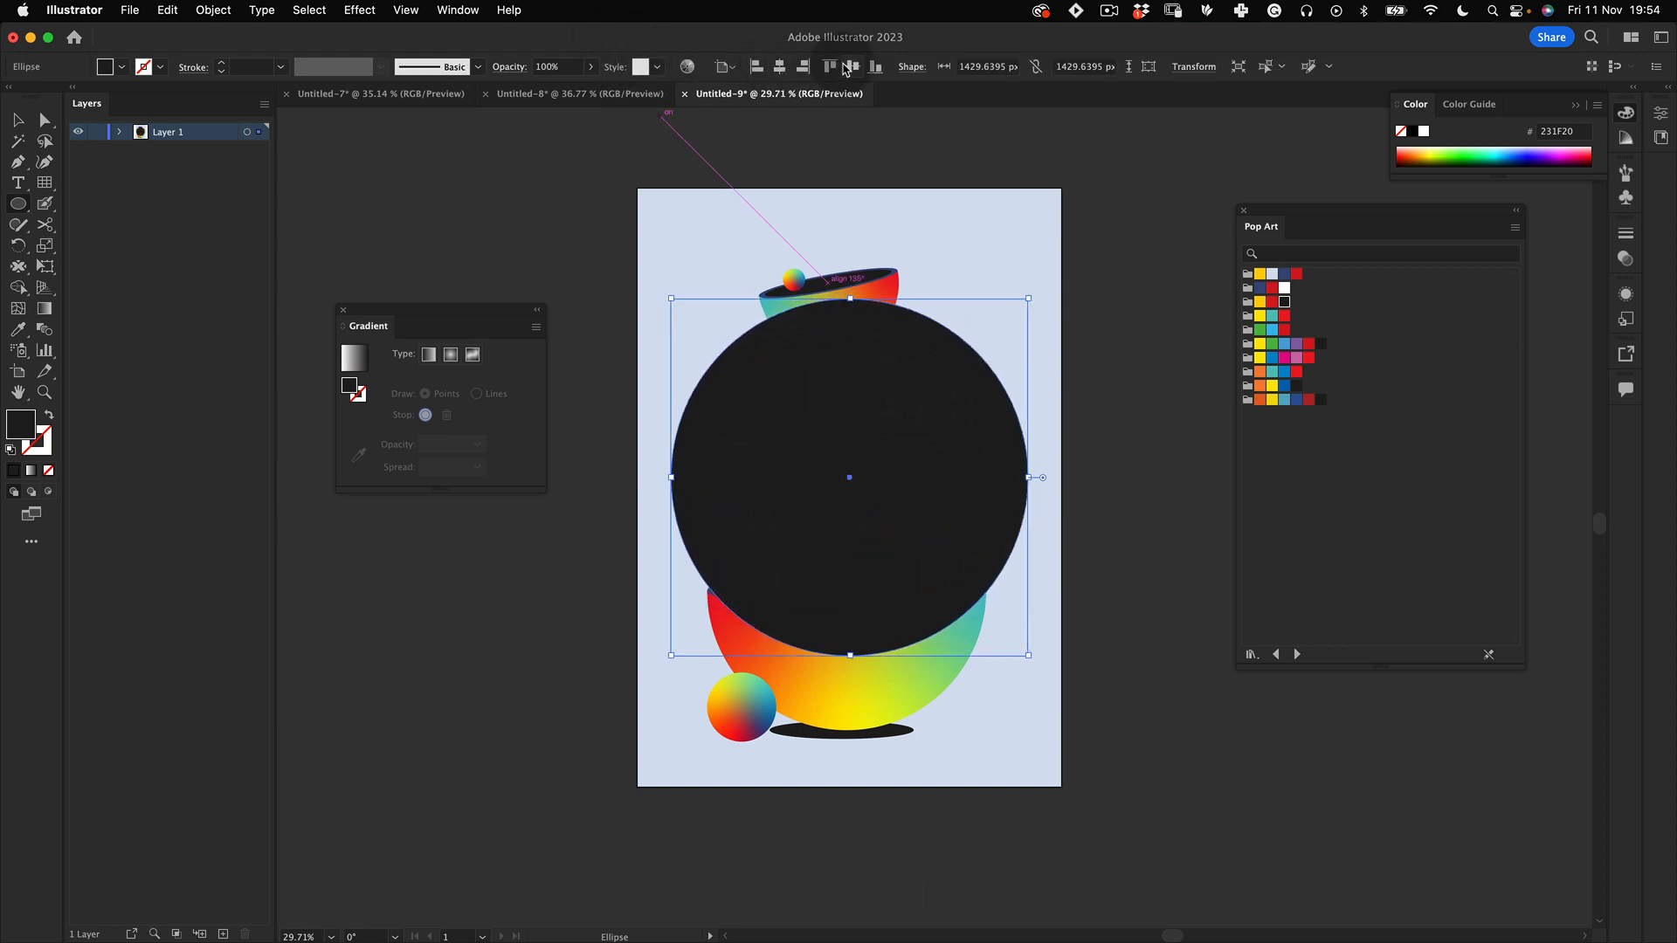
{"action": "left_click", "coordinate": [850, 67]}
{"action": "left_click", "coordinate": [1283, 287]}
Step: Send the white circle and the background rectangle to the back together, leaving the circle between the background and the bowls
{"action": "key", "text": "v"}
{"action": "left_click", "coordinate": [1190, 329]}
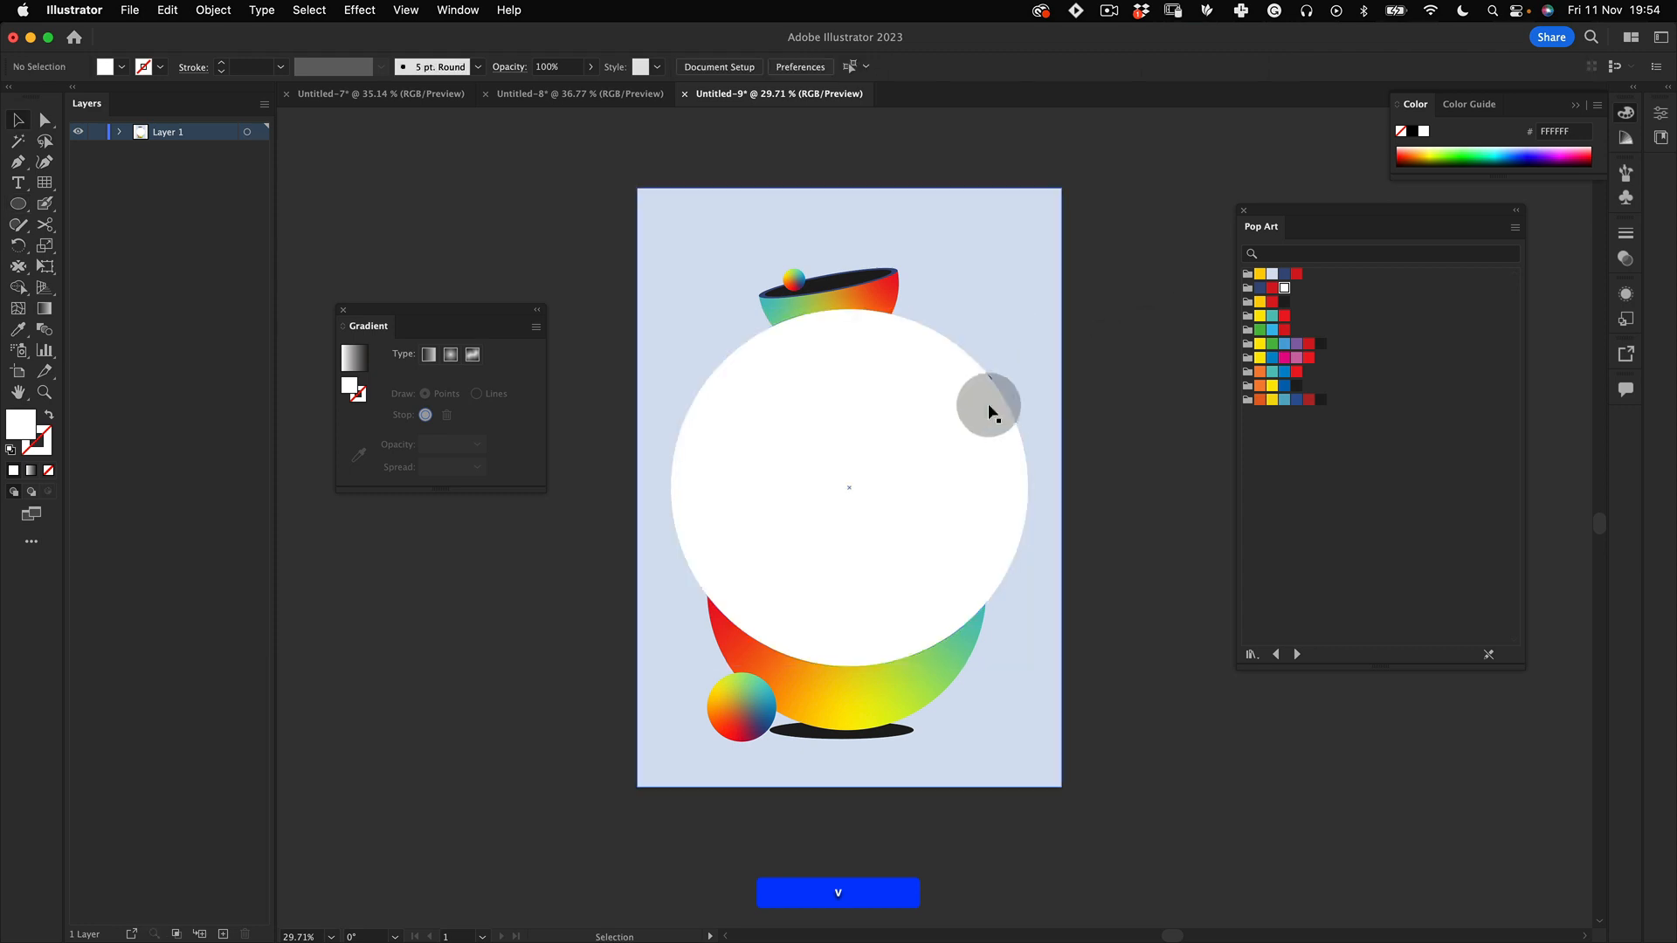
{"action": "left_click", "coordinate": [989, 411]}
{"action": "left_click", "coordinate": [1053, 288], "text": "shift"}
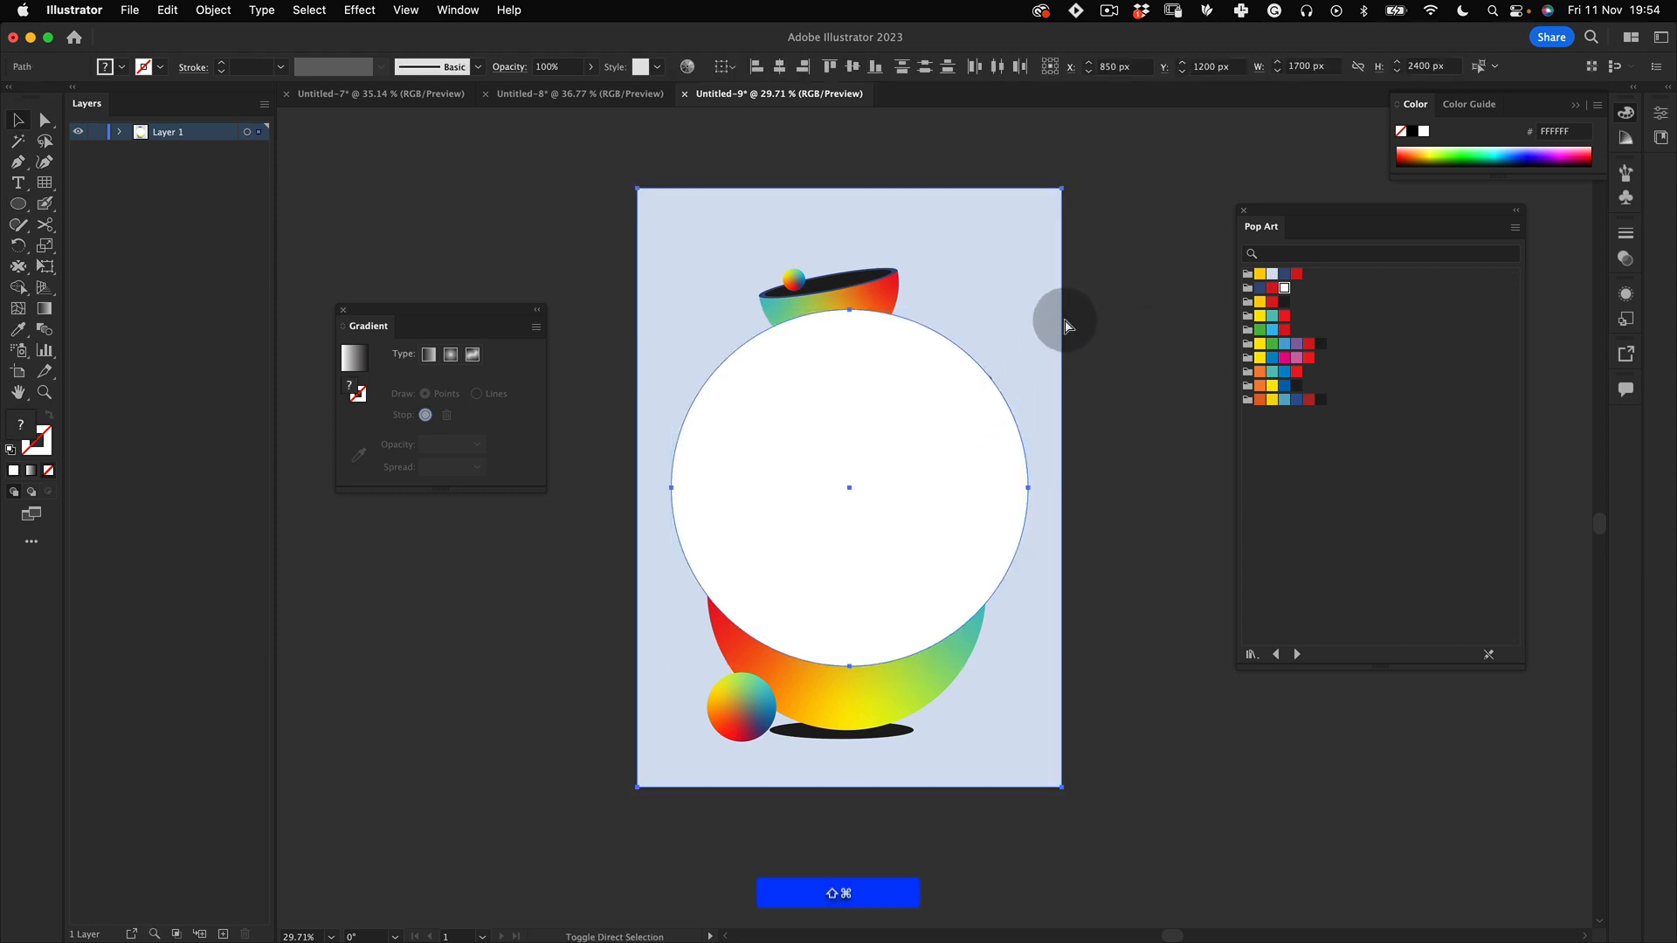
{"action": "key", "text": "super+shift+bracketleft"}
{"action": "key", "text": "super+shift+a"}
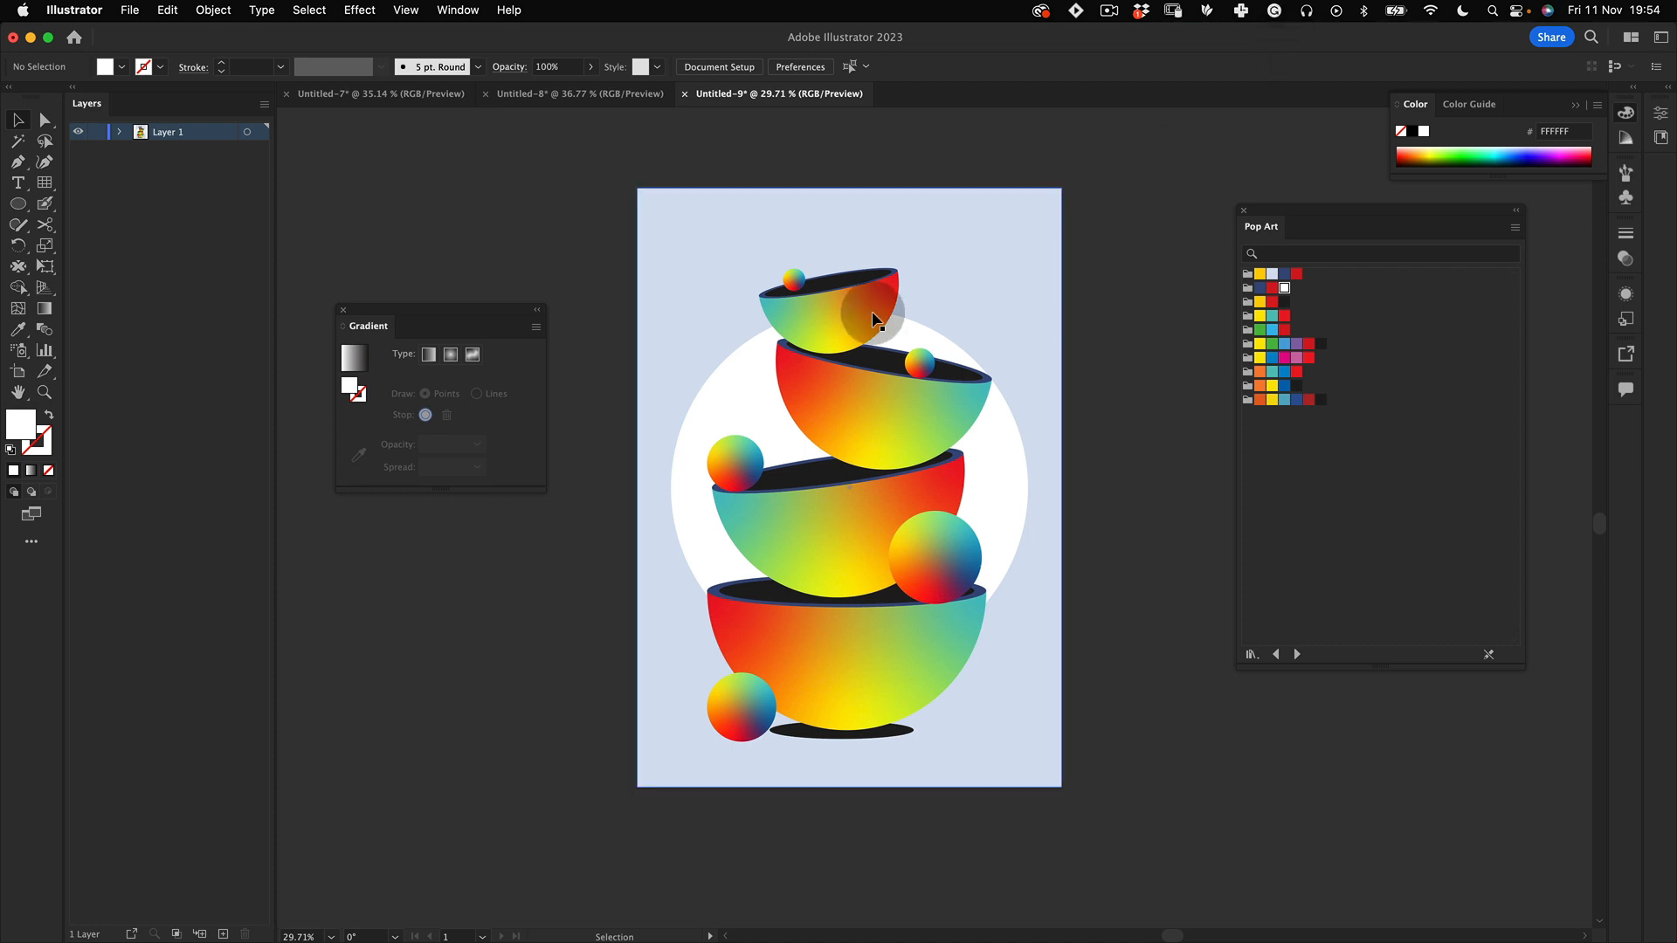
Step: Close the gradient settings and move the lower-left ball right and slightly up so it overlaps the bottom bowl and shadow
{"action": "left_click", "coordinate": [344, 310]}
{"action": "key", "text": "z"}
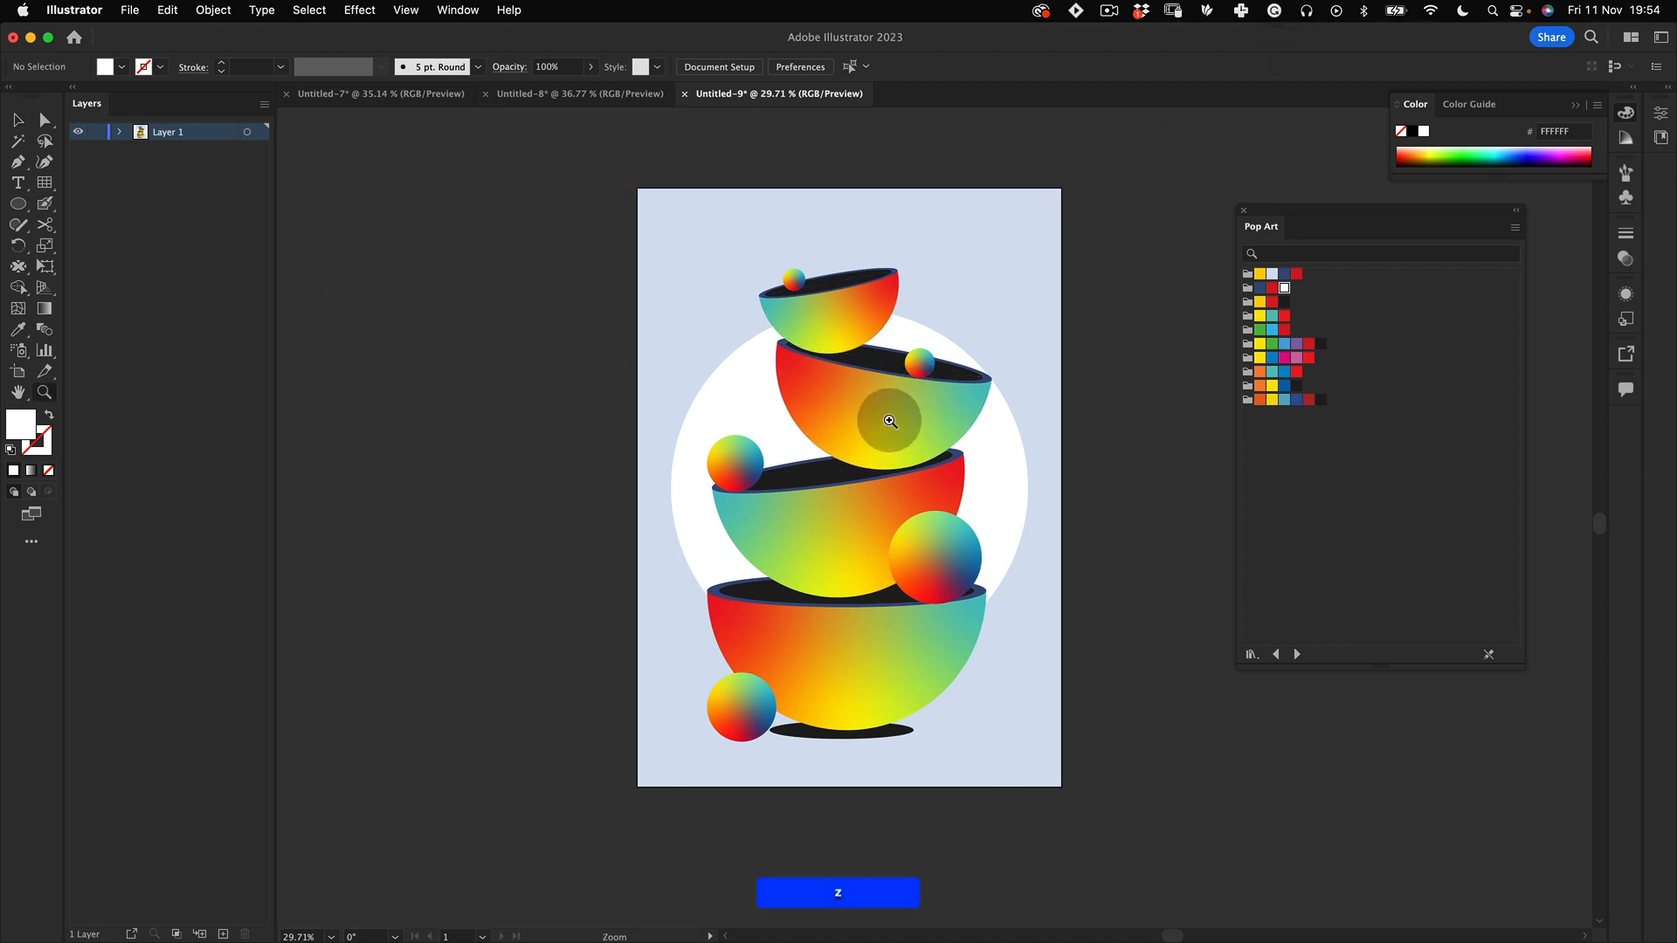
{"action": "mouse_move", "coordinate": [889, 421]}
{"action": "left_mouse_down"}
{"action": "mouse_move", "coordinate": [912, 410]}
{"action": "mouse_move", "coordinate": [911, 447]}
{"action": "mouse_move", "coordinate": [880, 437]}
{"action": "mouse_move", "coordinate": [885, 454]}
{"action": "left_mouse_up"}
{"action": "key", "text": "z"}
{"action": "mouse_move", "coordinate": [903, 444]}
{"action": "left_mouse_down"}
{"action": "mouse_move", "coordinate": [880, 457]}
{"action": "mouse_move", "coordinate": [890, 419]}
{"action": "left_mouse_up"}
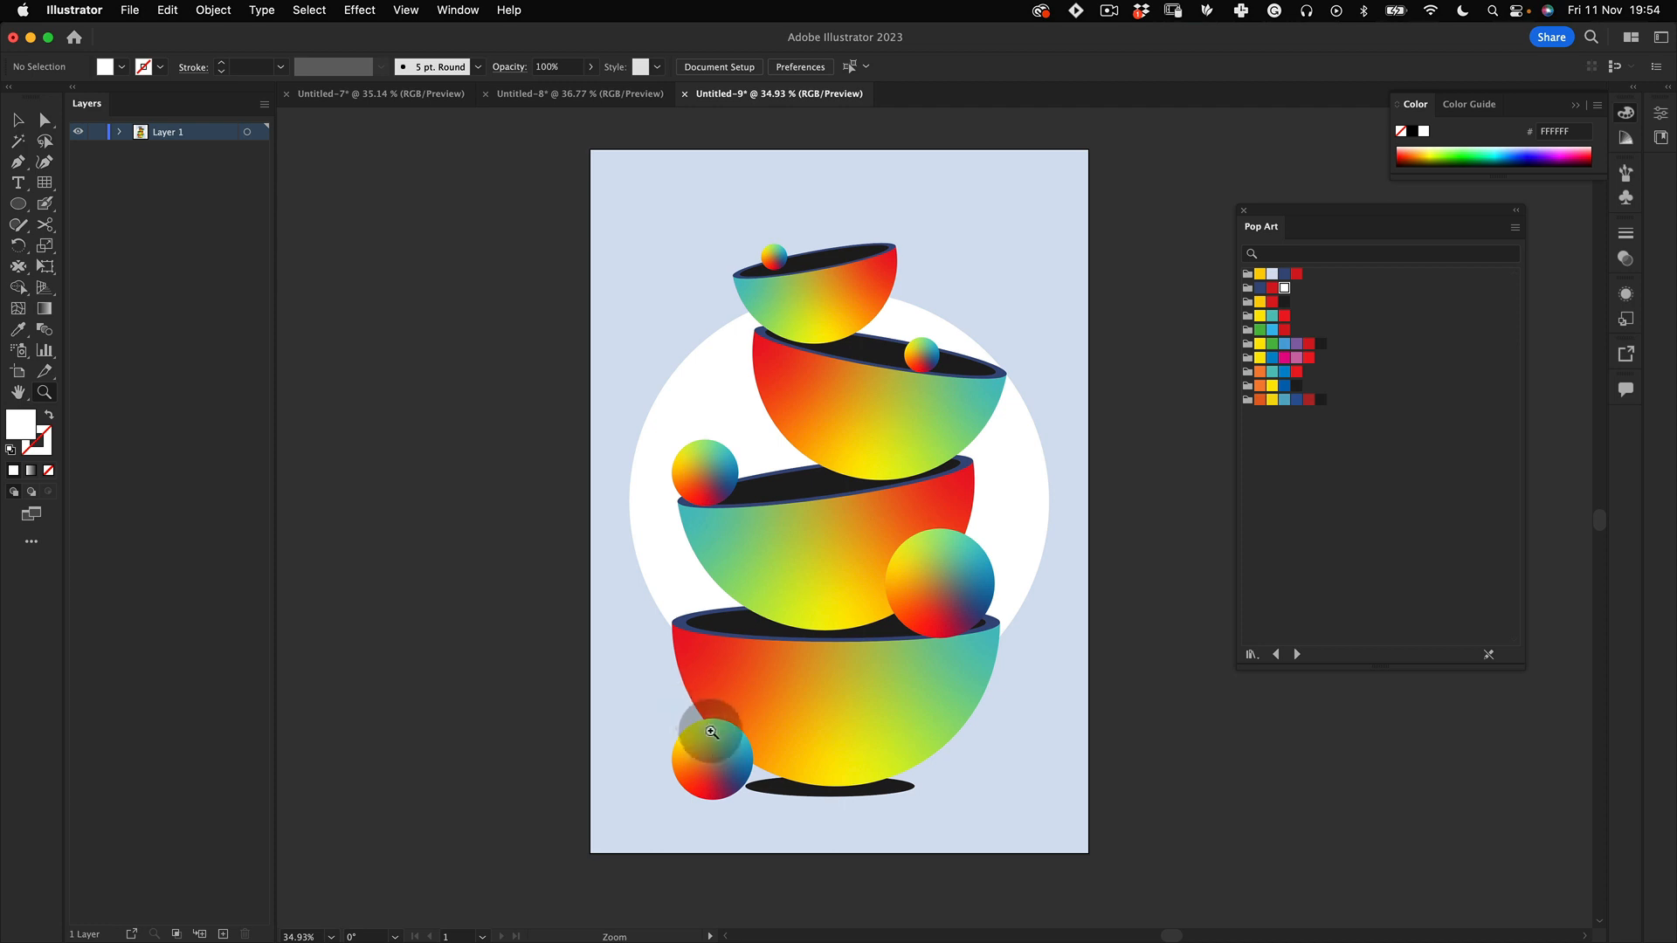
{"action": "key", "text": "v"}
{"action": "left_click_drag", "start_coordinate": [727, 777], "coordinate": [766, 763]}
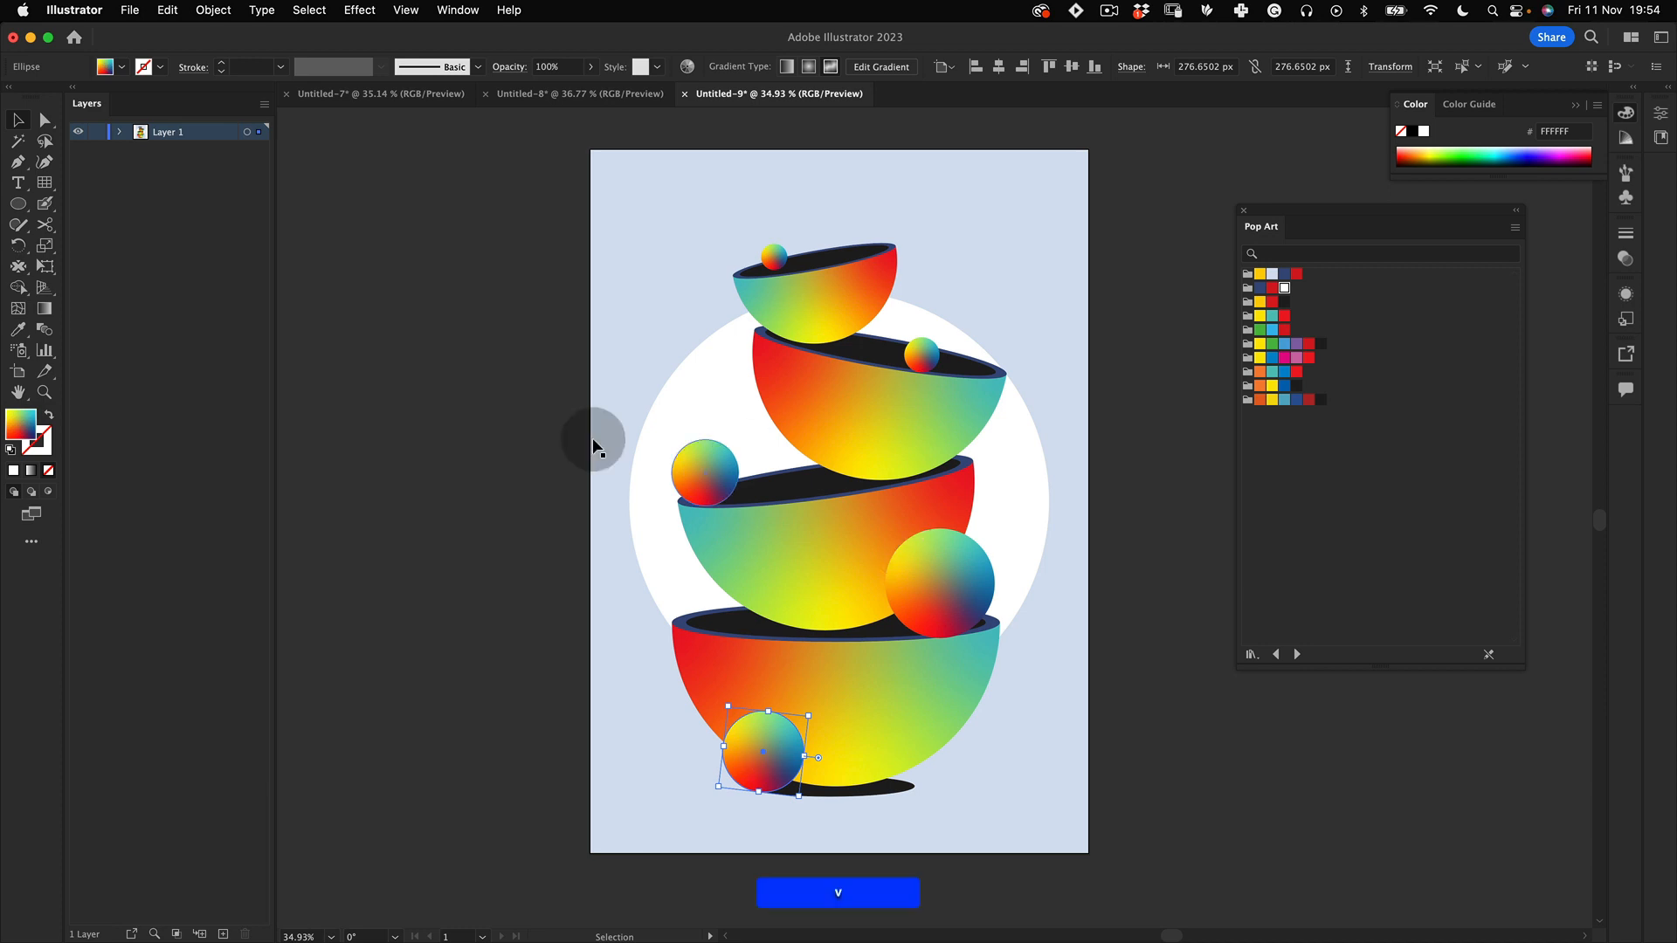
{"action": "left_click", "coordinate": [509, 490]}
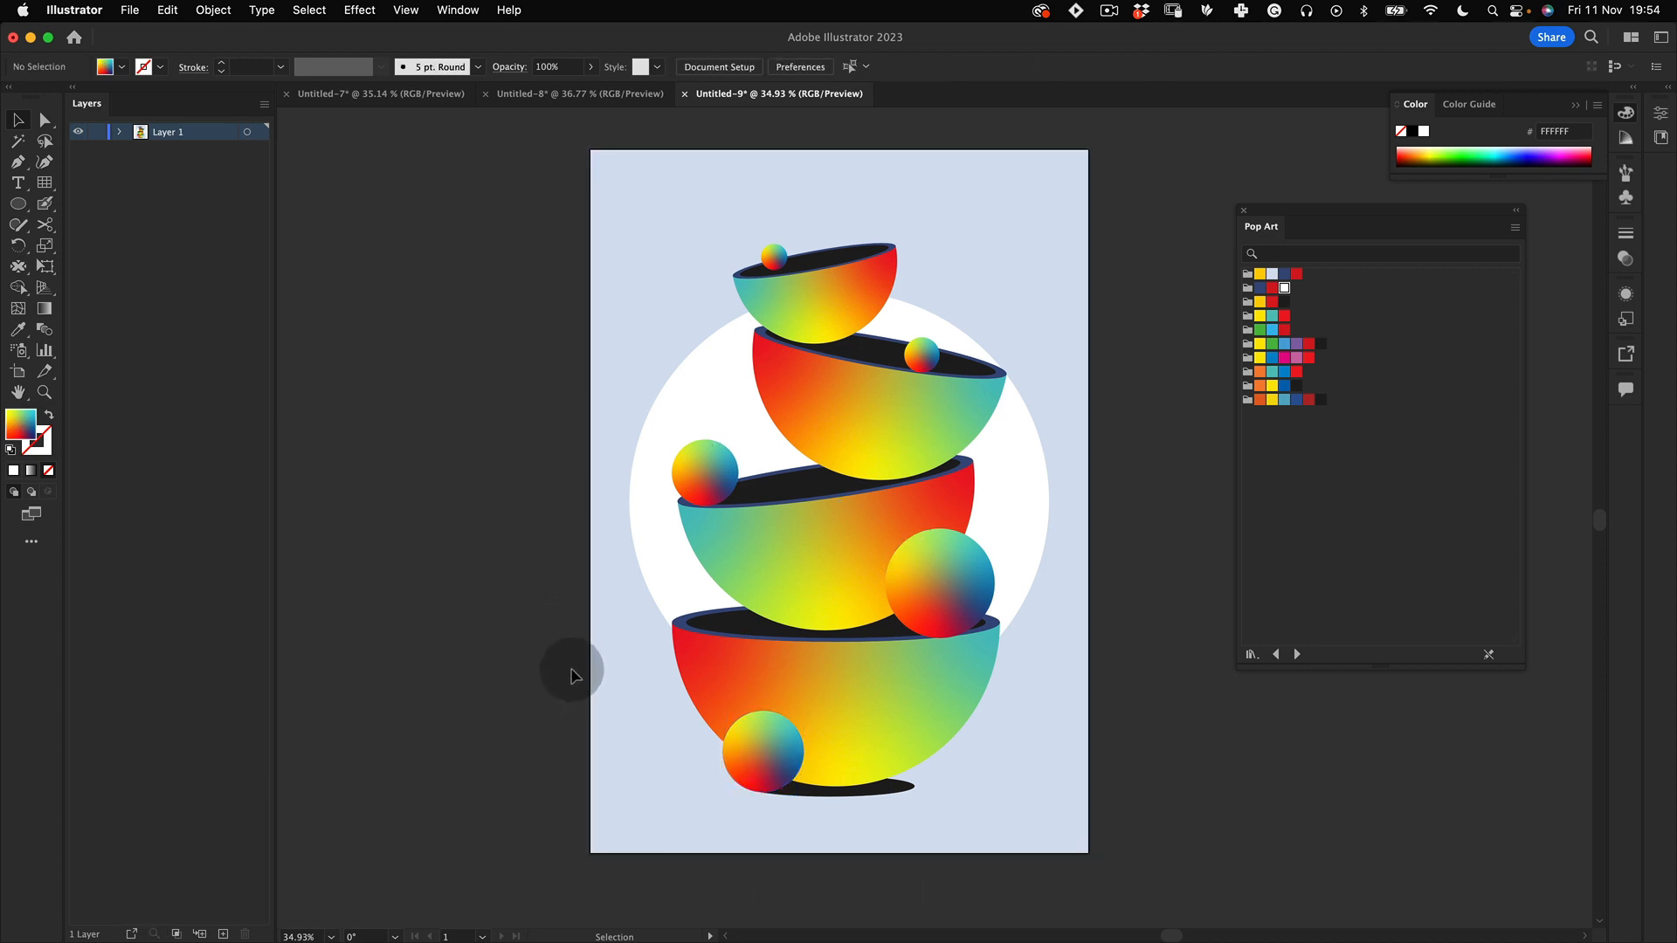